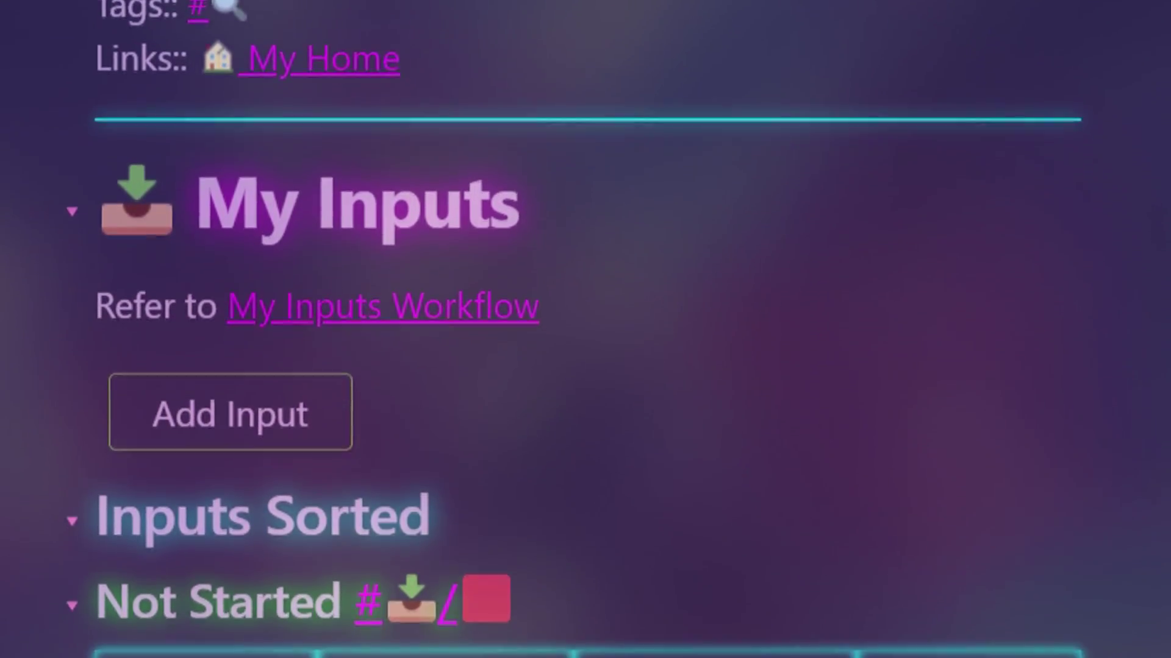
- Scroll down through the My Inputs note
scroll(585, 329, down, 5)
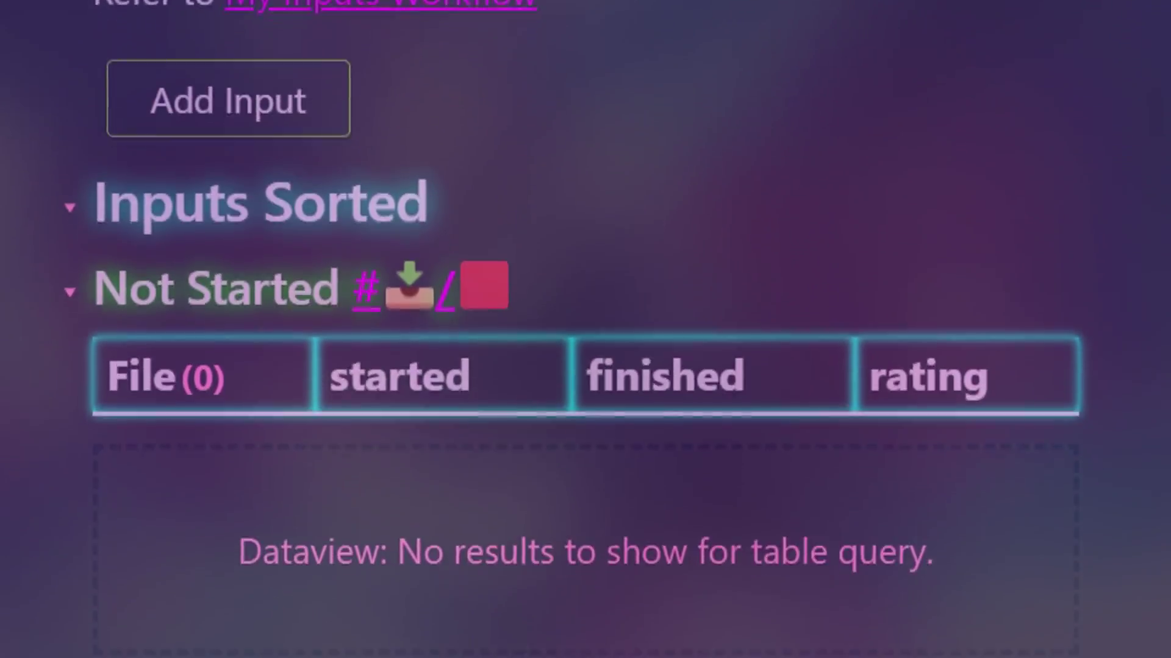
scroll(585, 329, down, 6)
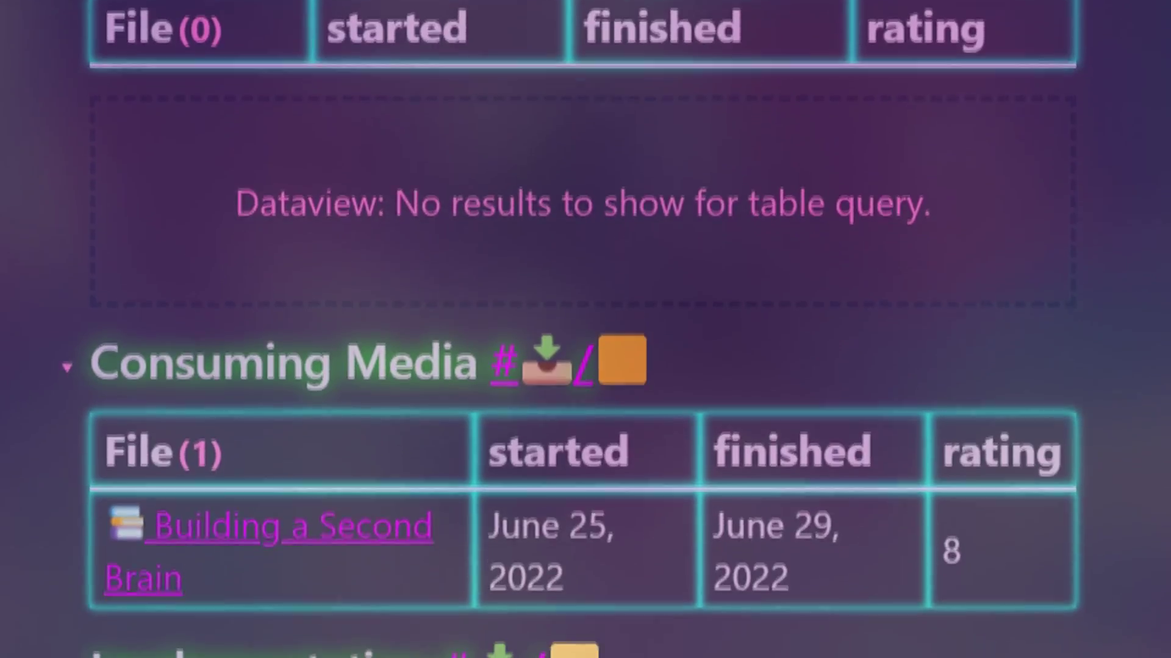
scroll(586, 329, down, 6)
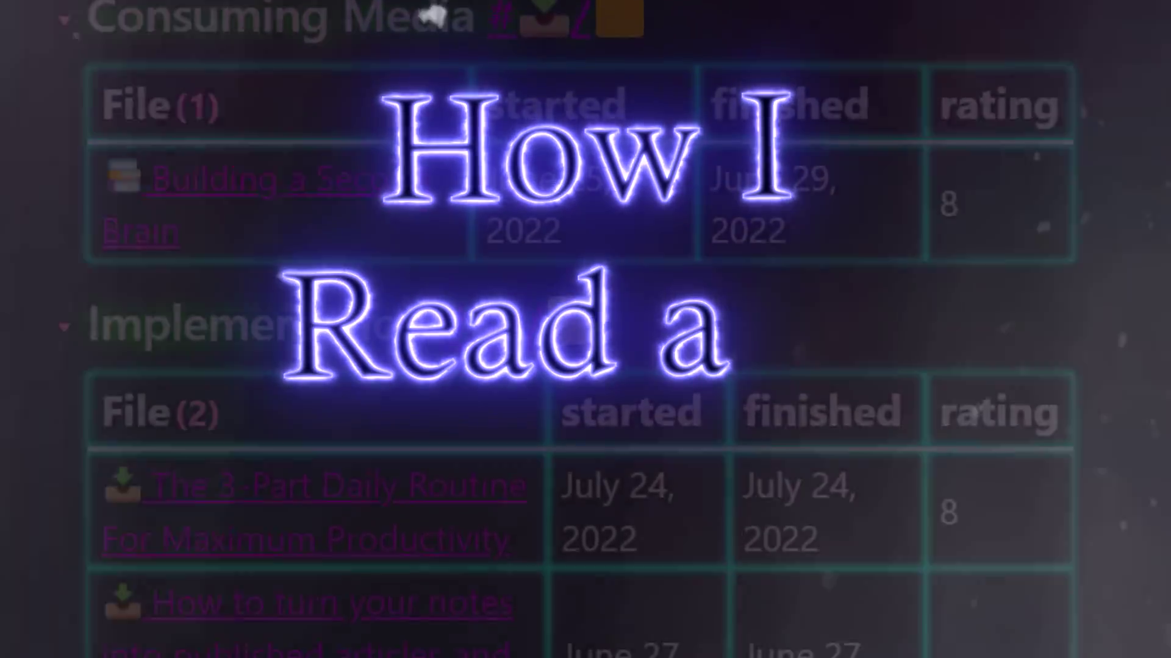
scroll(585, 329, down, 5)
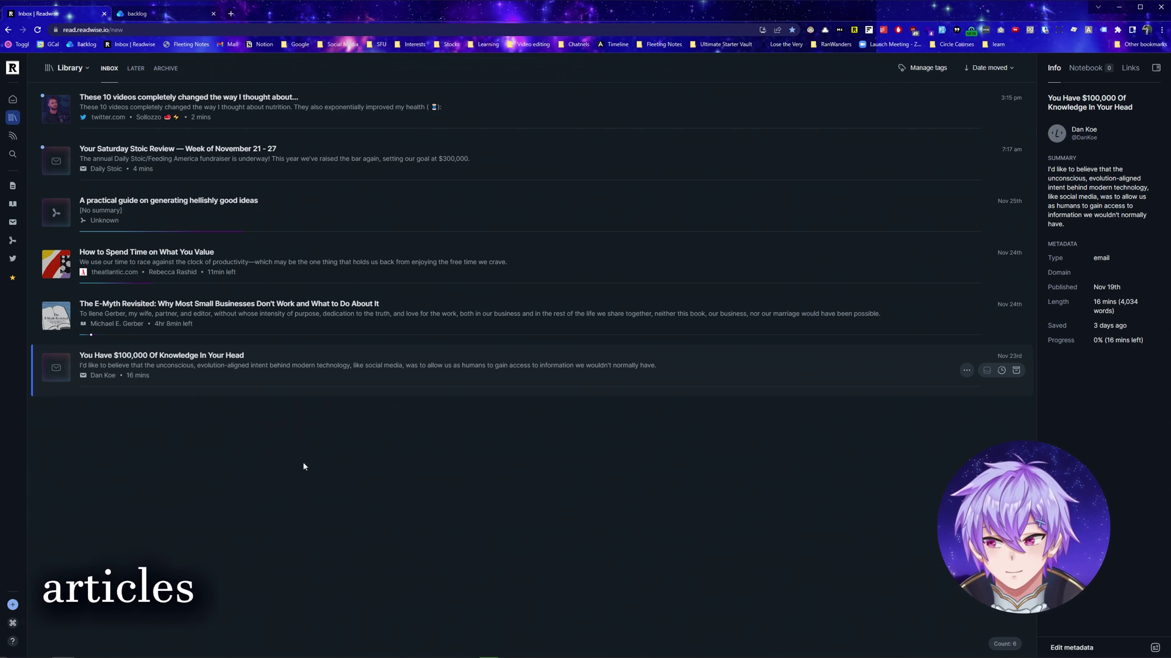
- Open 'The Ultimate Guide to Writing Online' from Raindrop's backlog on its original site, then return to Reader
click(161, 14)
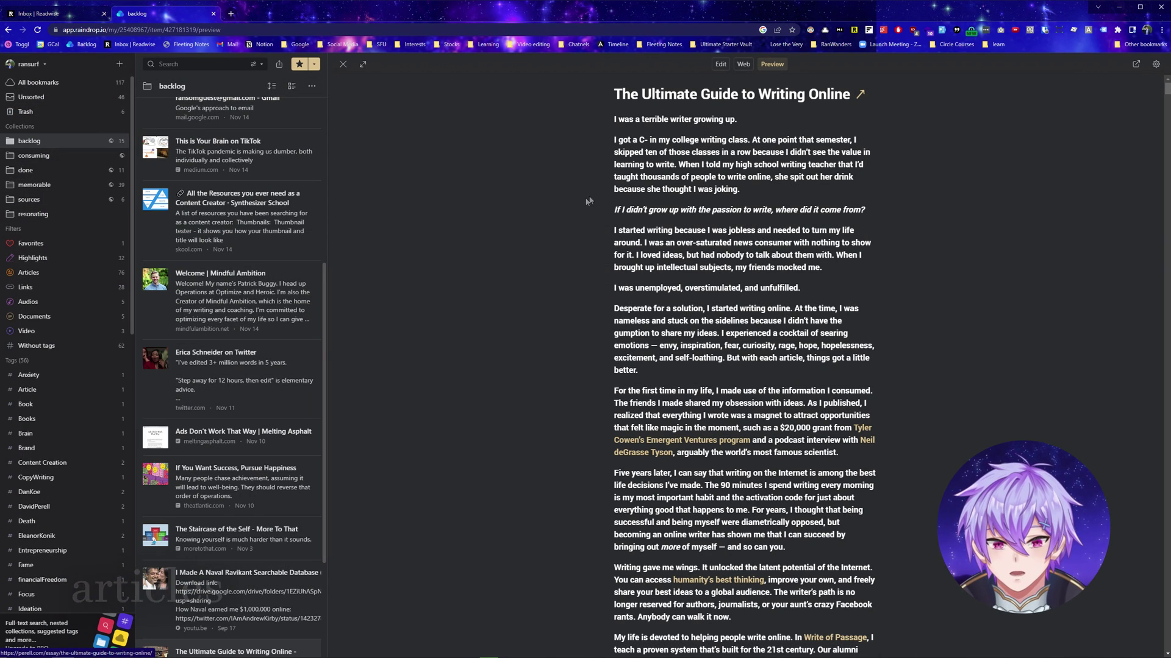
click(1134, 65)
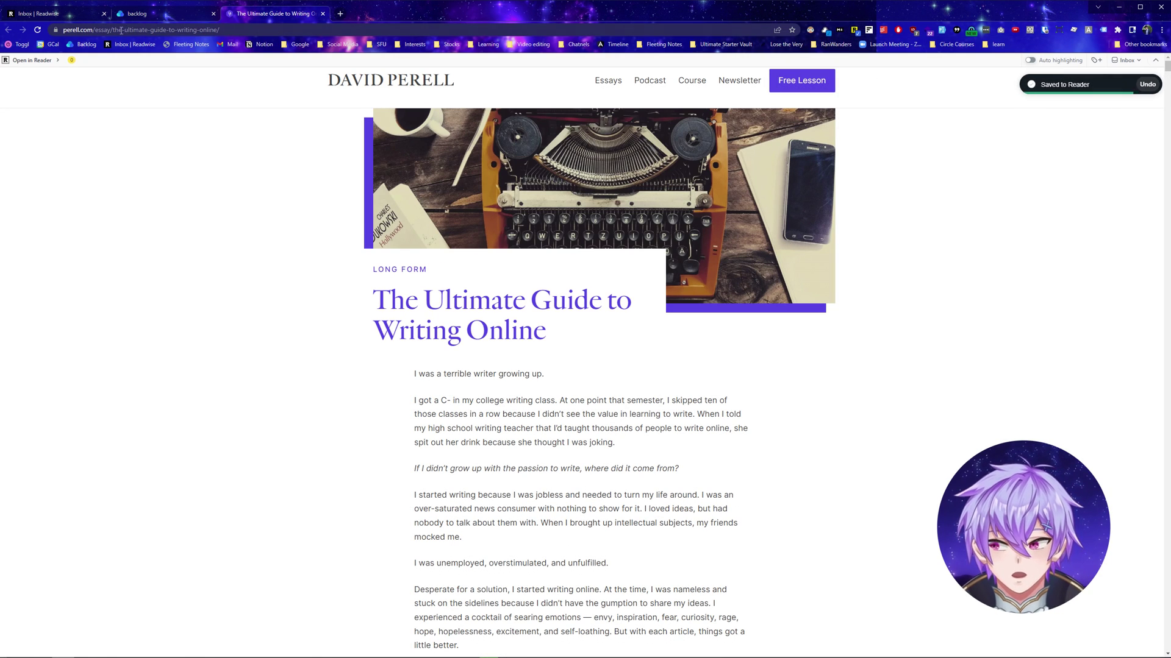
click(37, 13)
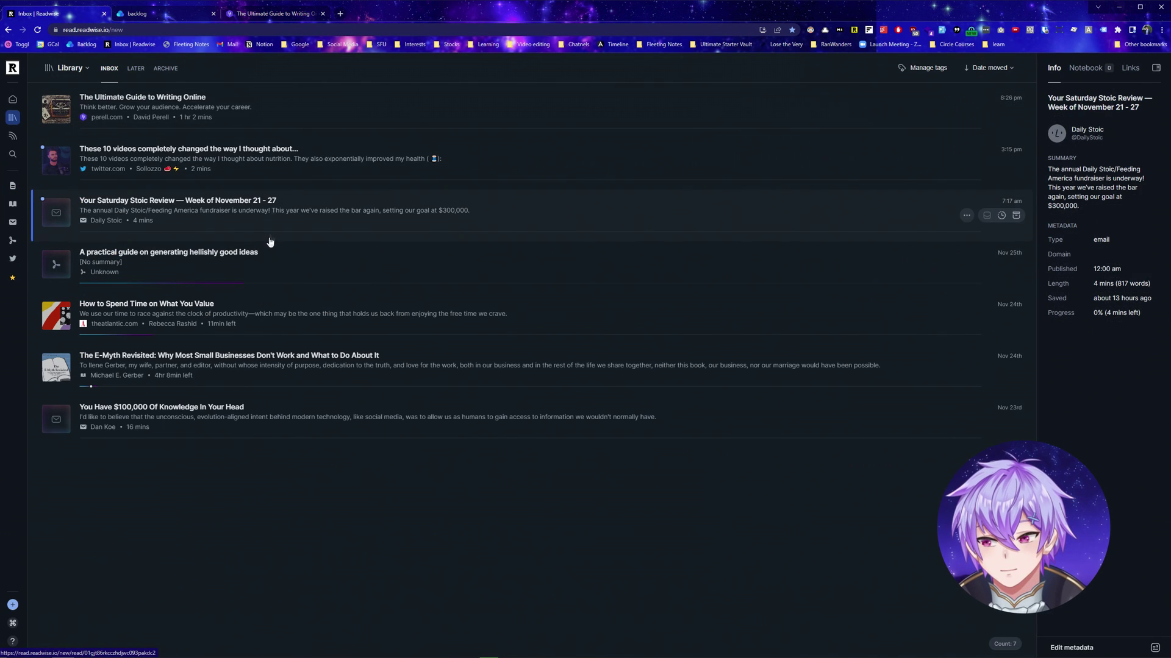
click(313, 100)
scroll(426, 219, down, 6)
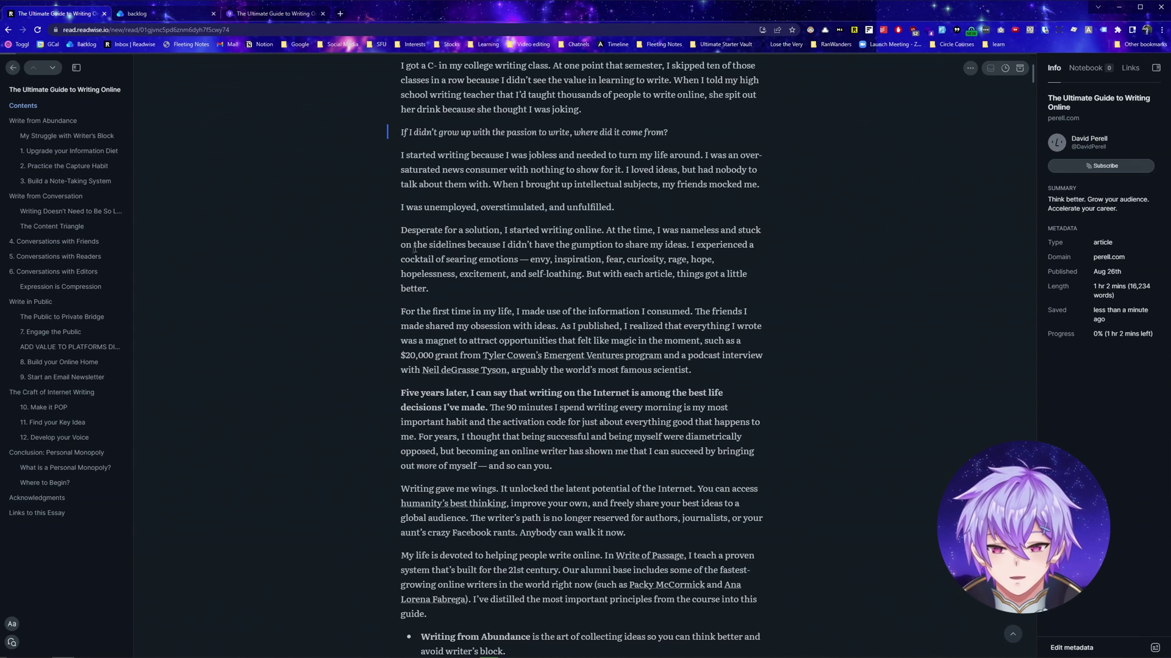
key(Escape)
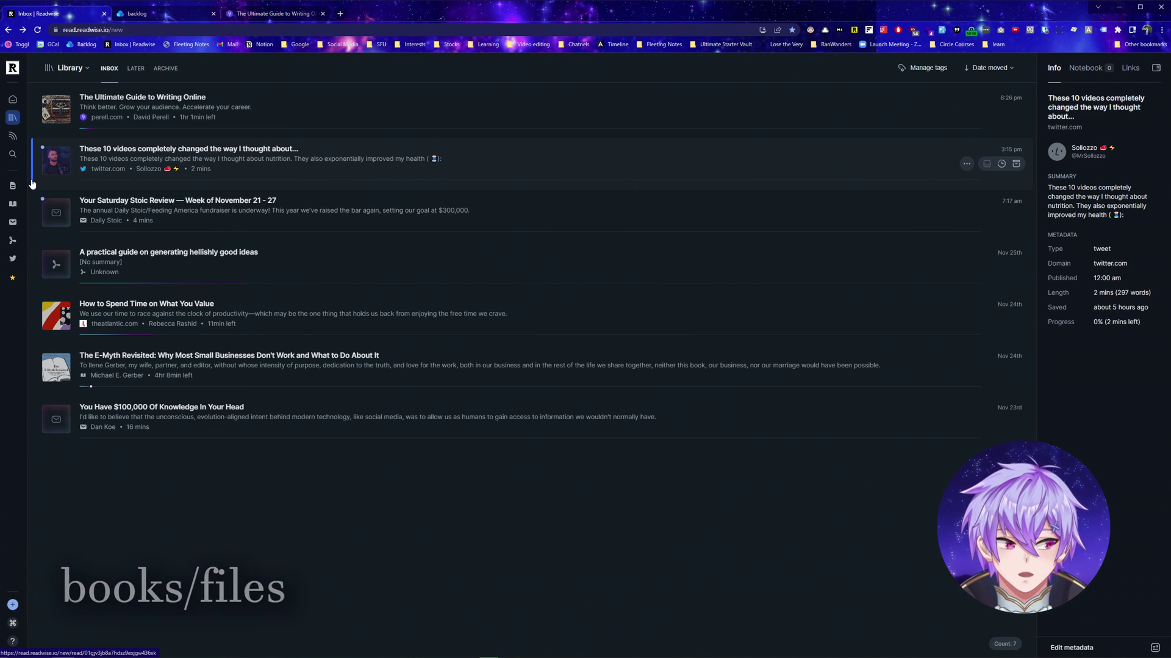
- Filter Reader to Books, browse The E-Myth Revisited's contents, then filter to saved Emails
click(13, 204)
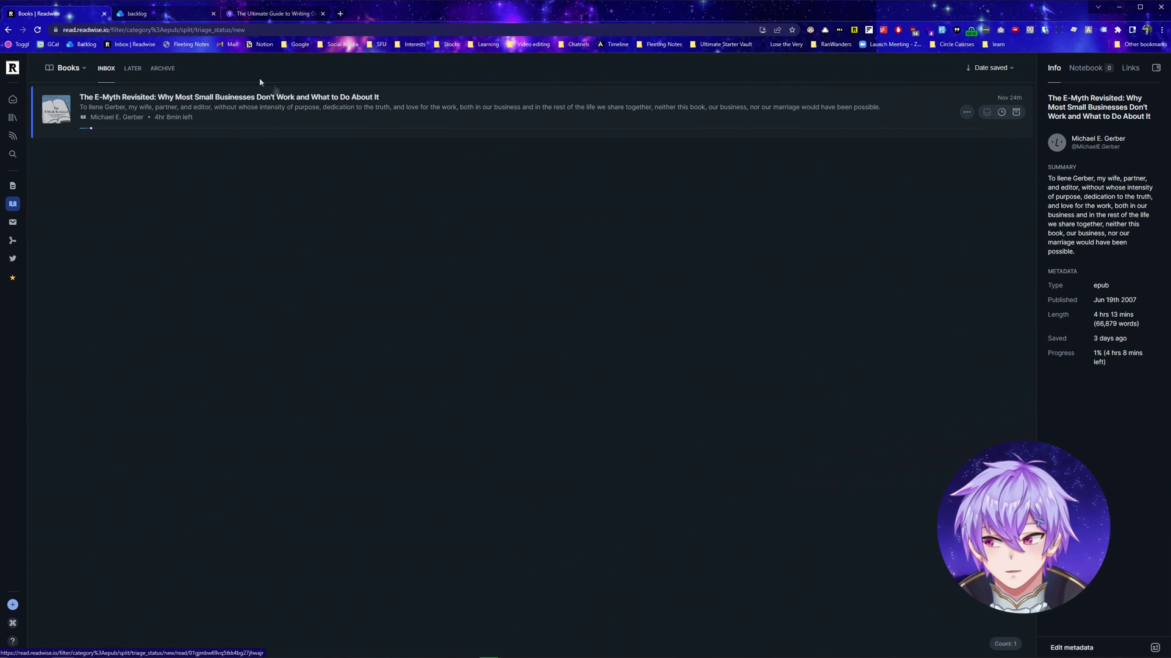
click(309, 100)
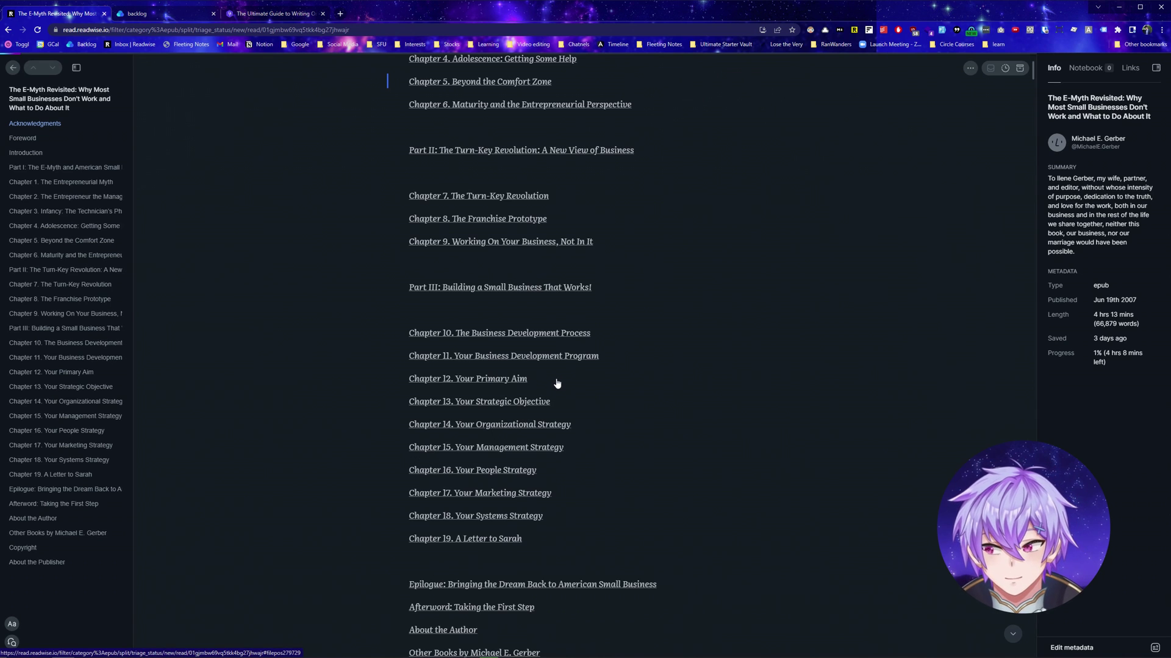
scroll(557, 383, down, 2)
scroll(583, 384, up, 4)
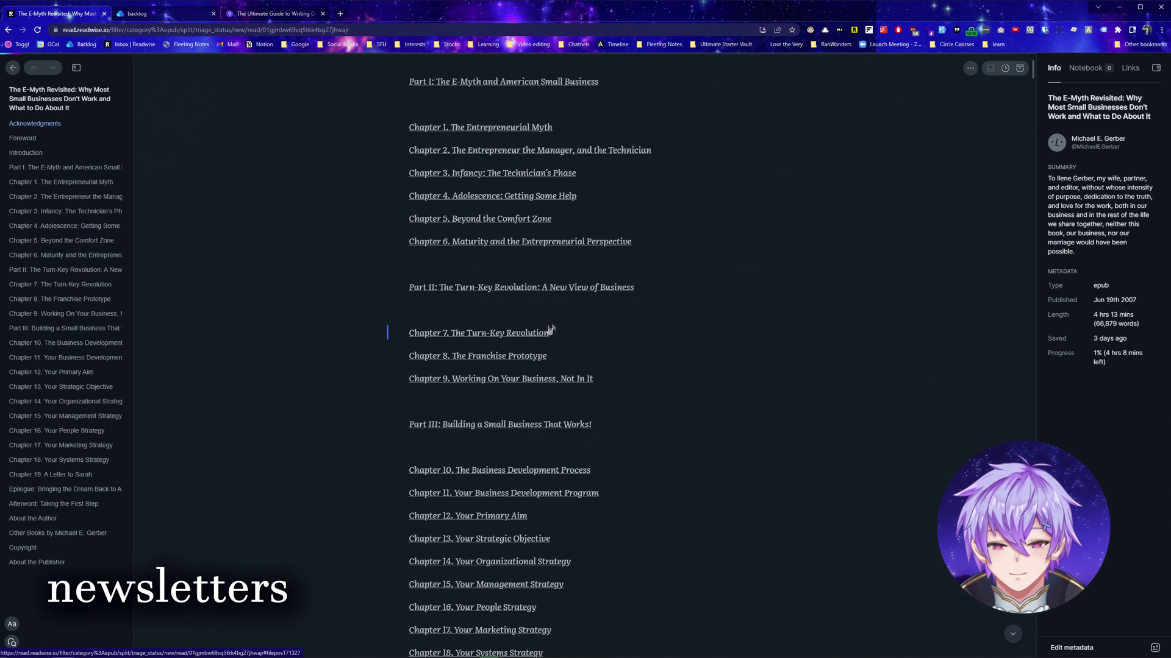
click(13, 68)
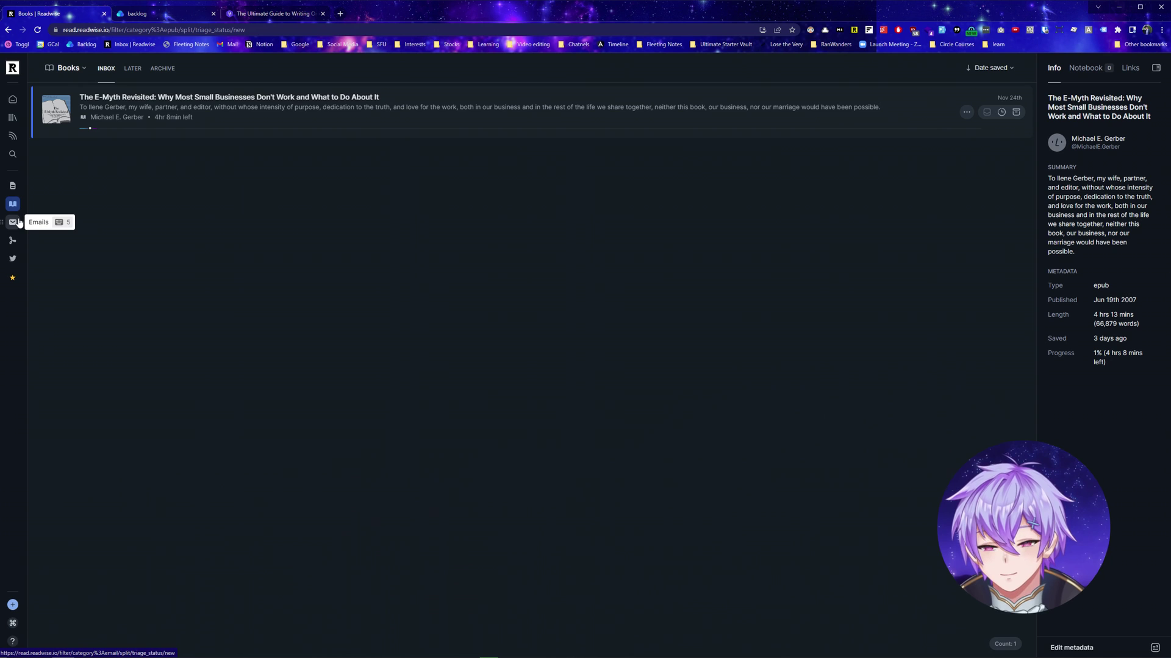
click(12, 222)
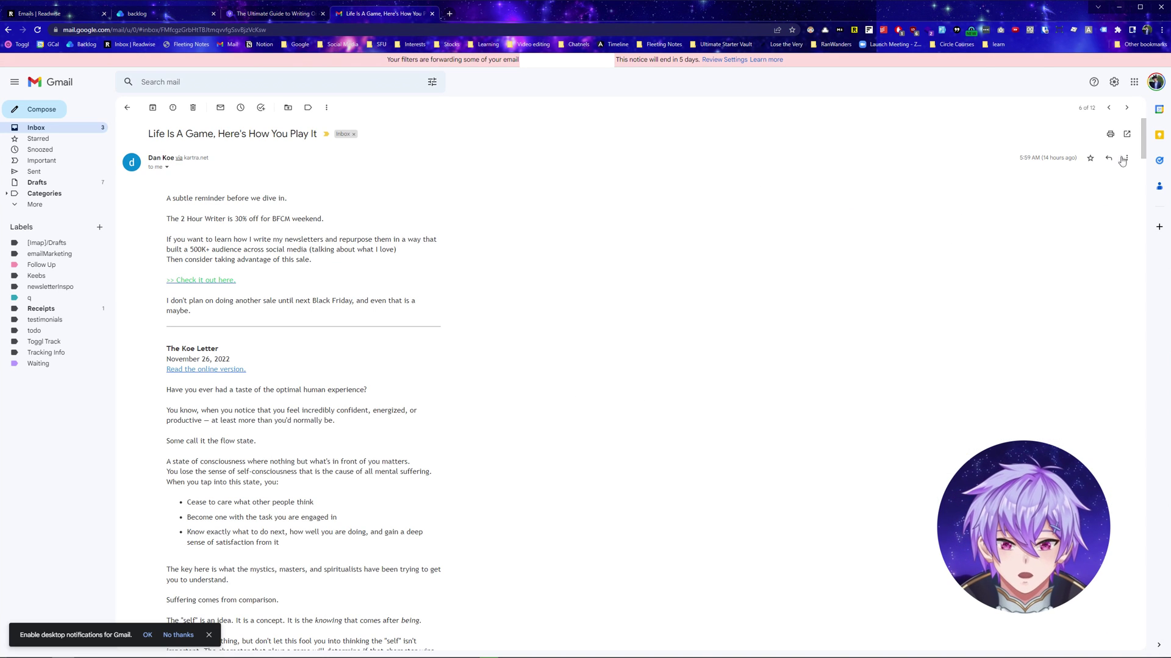
- Create a Gmail filter for messages like this newsletter, choosing a forwarding address as its action
click(1126, 159)
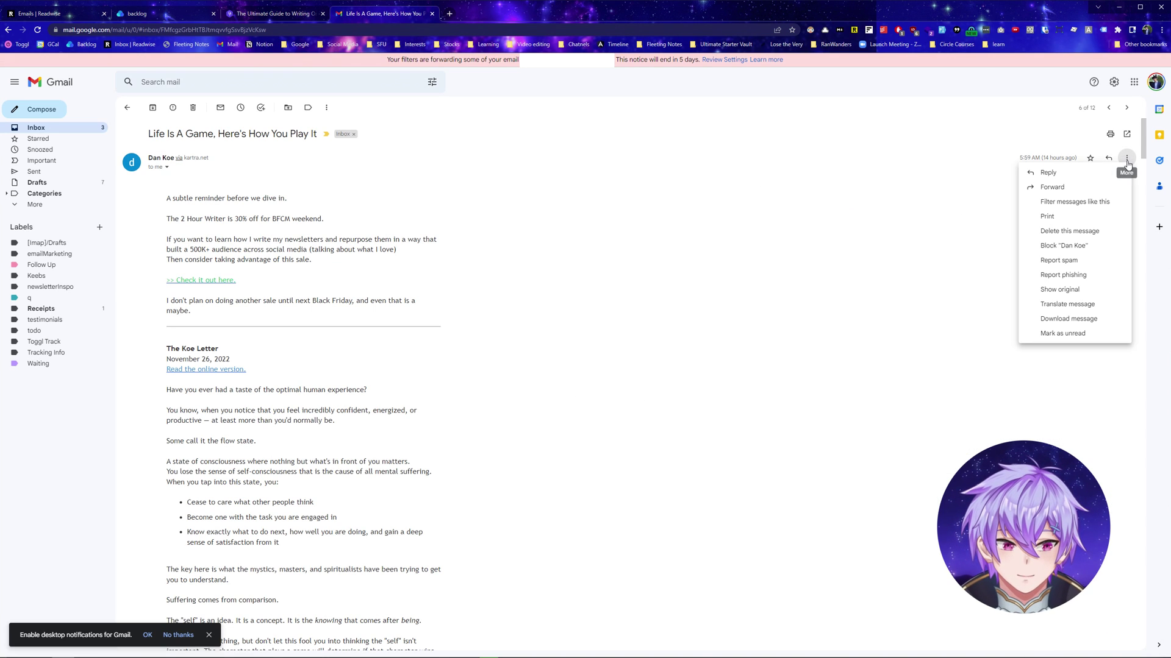
click(1074, 202)
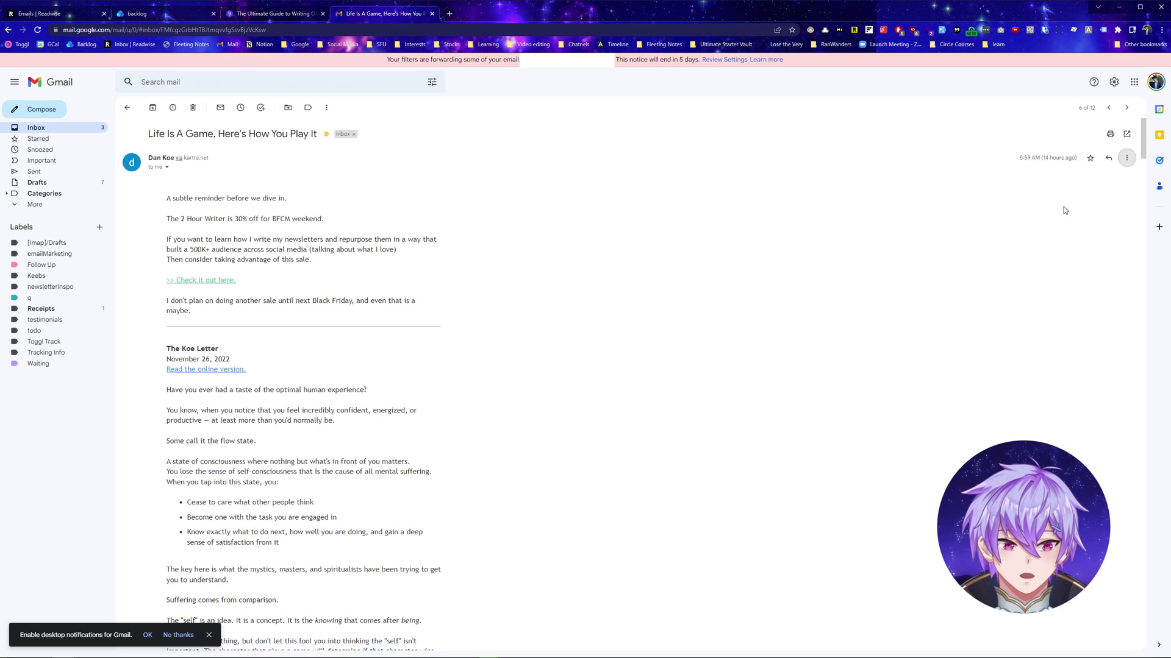
click(366, 239)
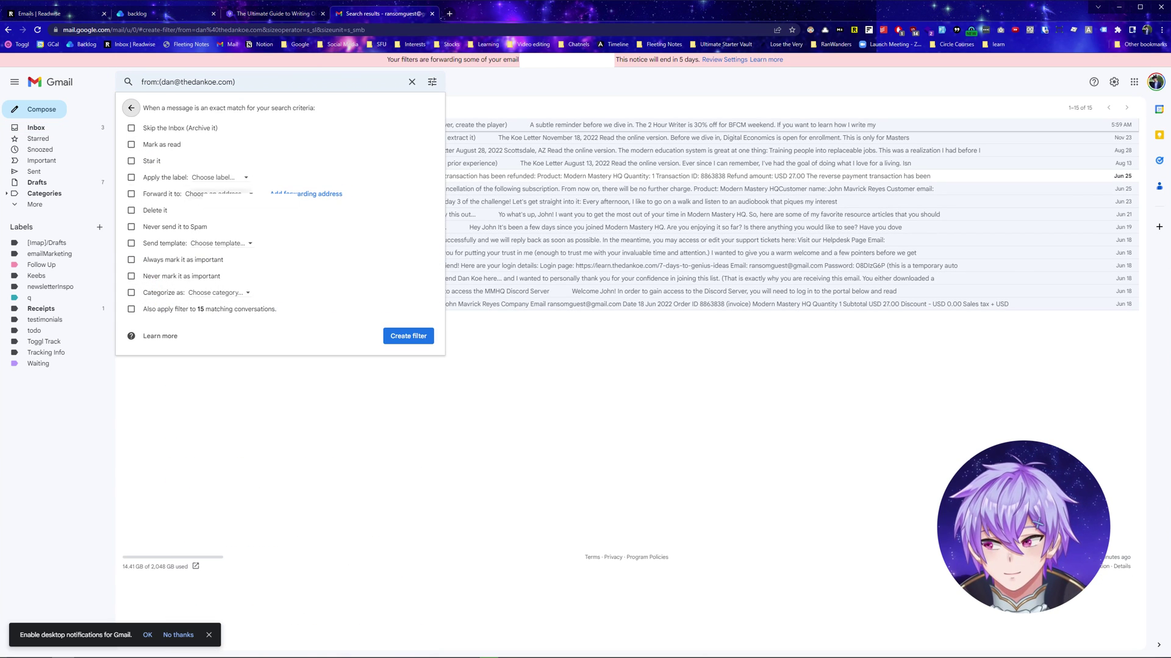
click(248, 194)
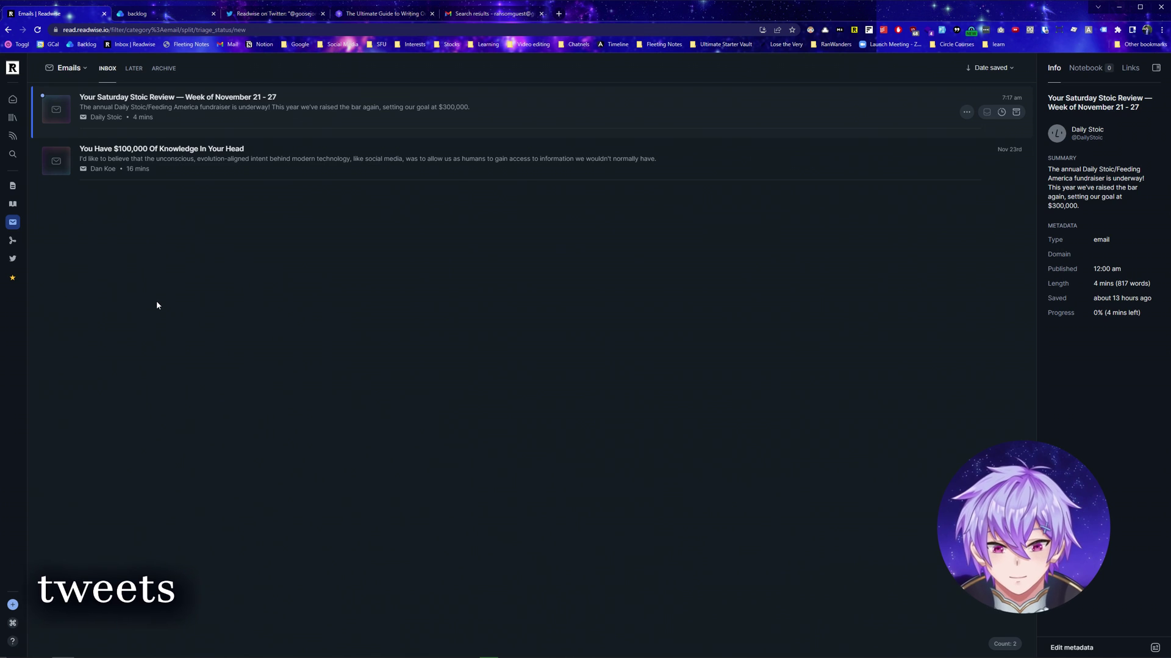
- Filter Reader to Tweets and check the Readwise bot's save reply on the nutrition thread
click(12, 259)
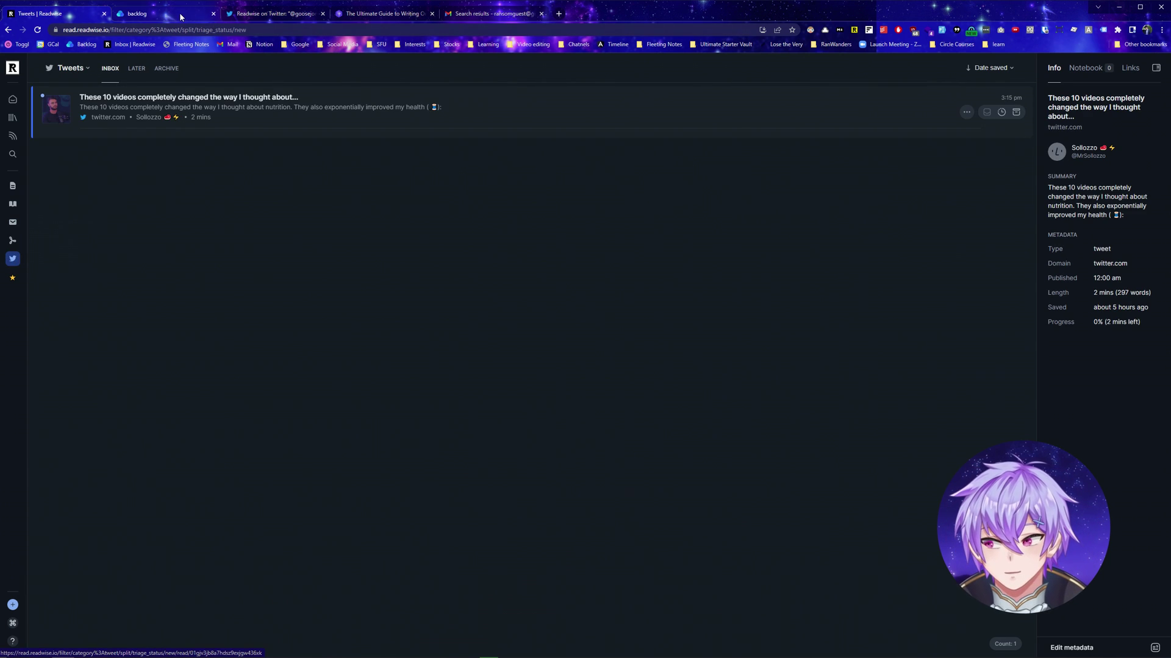
click(244, 15)
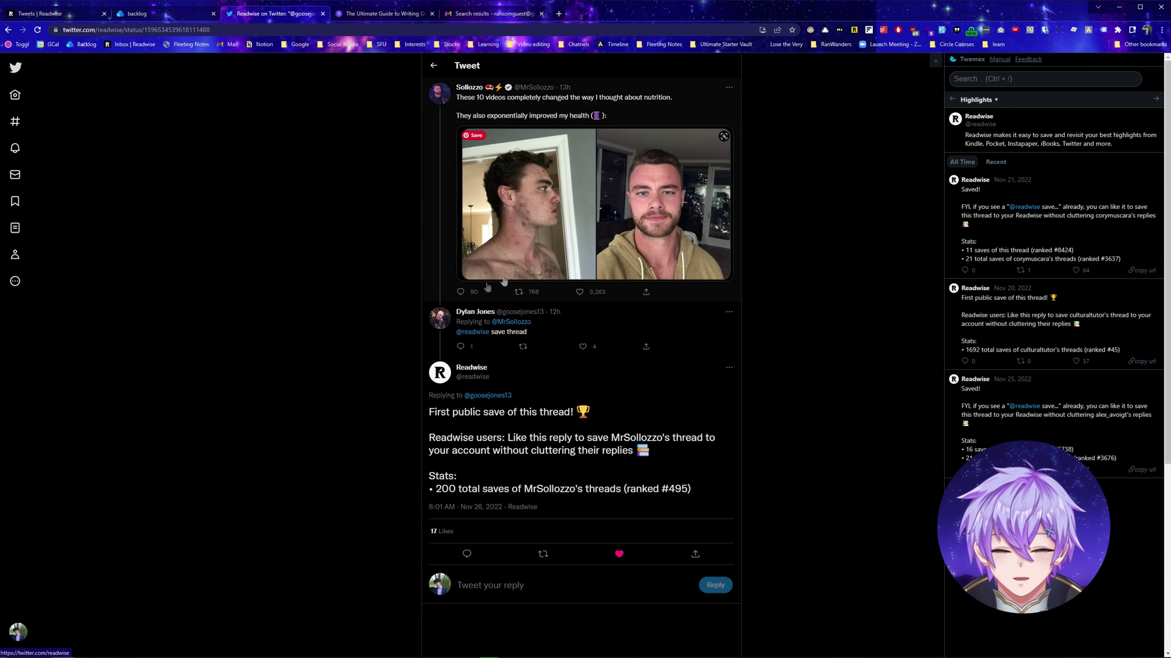
scroll(495, 359, down, 1)
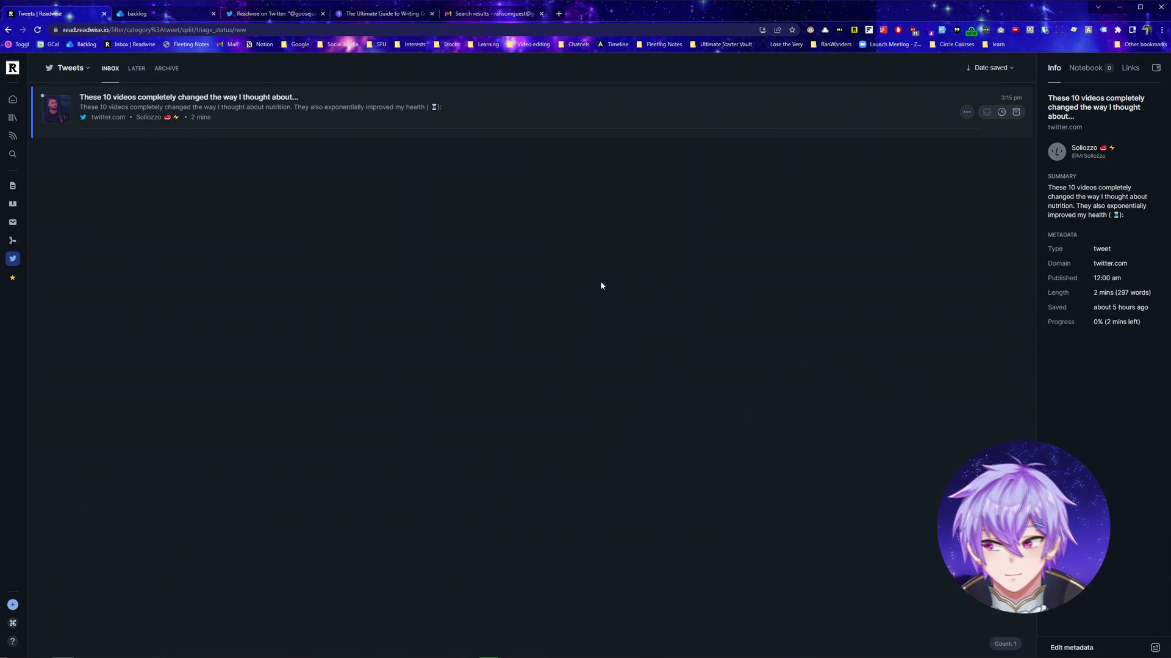
- Switch to the saved Articles list and open 'The Ultimate Guide to Writing Online'
key(shift+a)
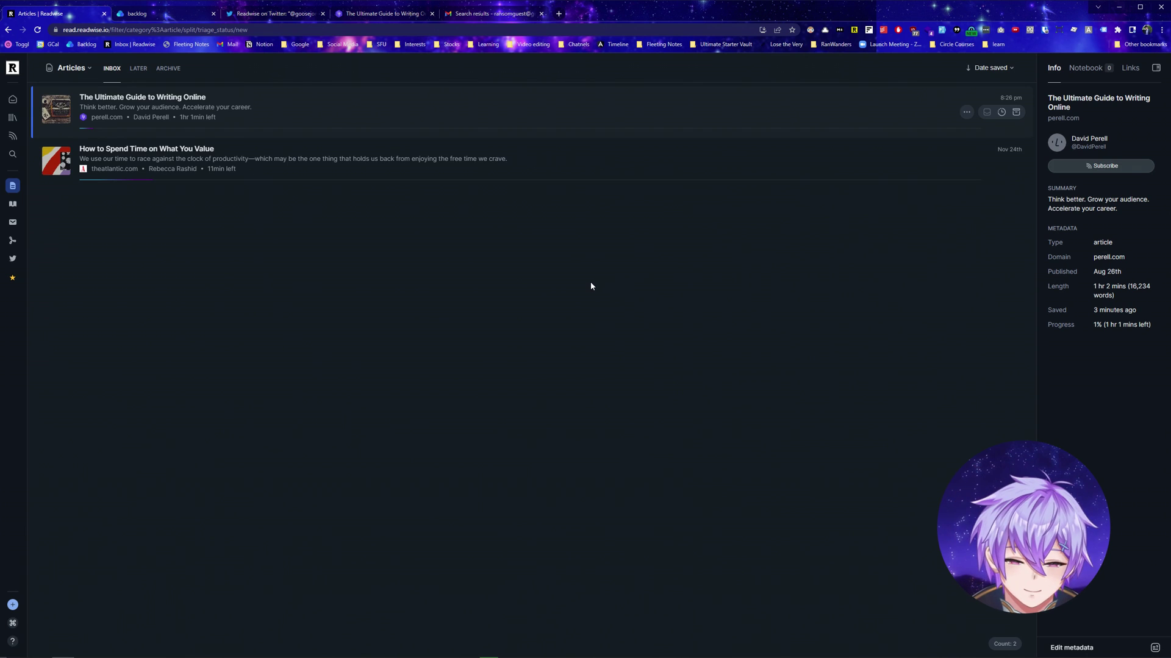
click(13, 185)
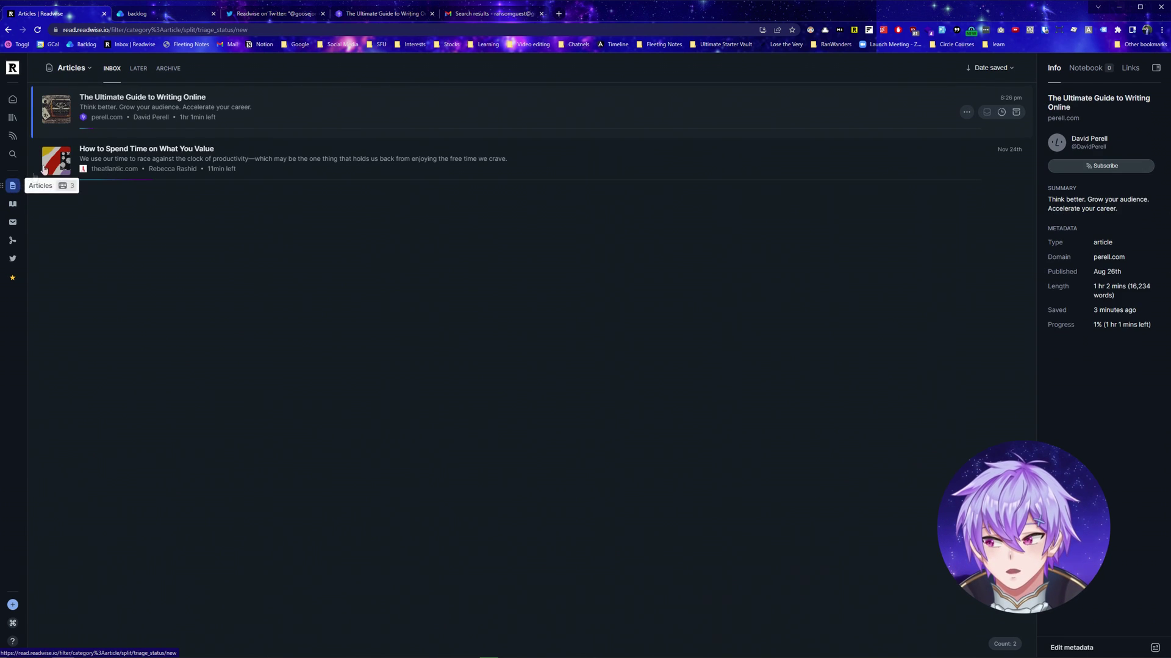
click(153, 99)
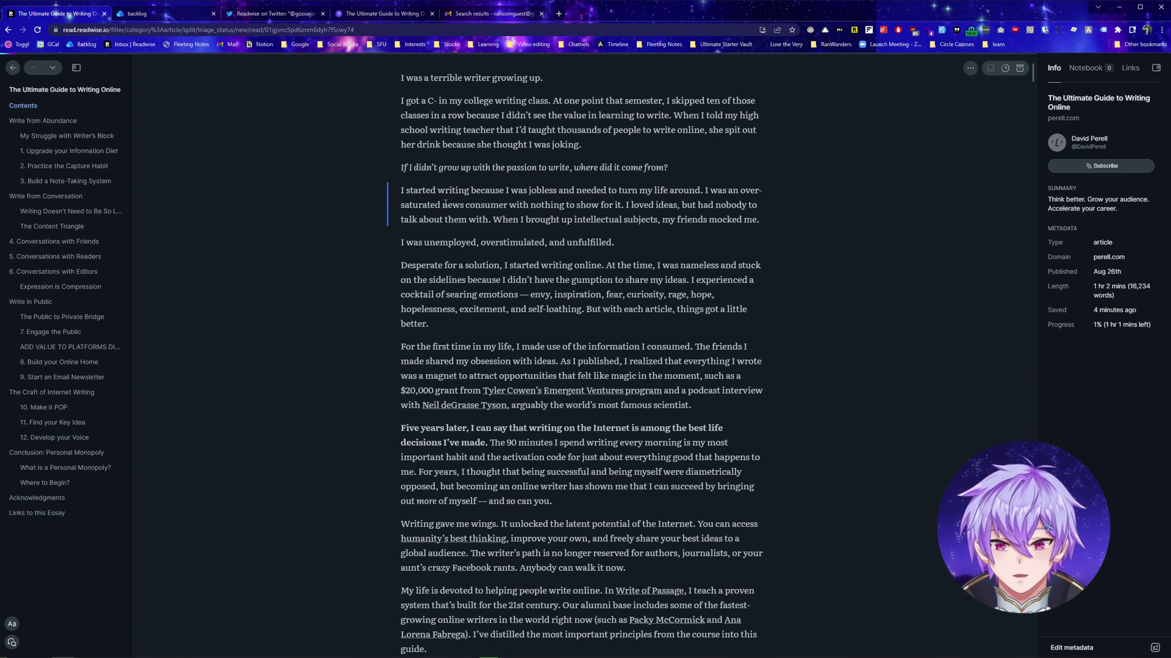
- Toggle a highlight and a note on the 'I started writing because' paragraph, then discard them
key(h)
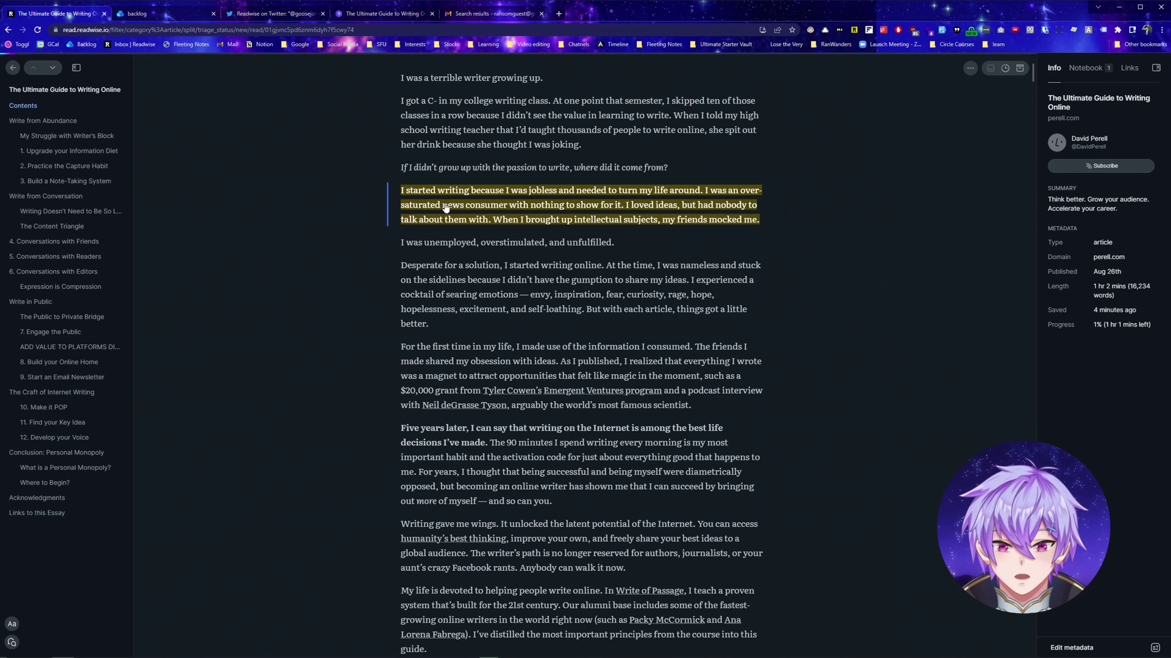
key(h)
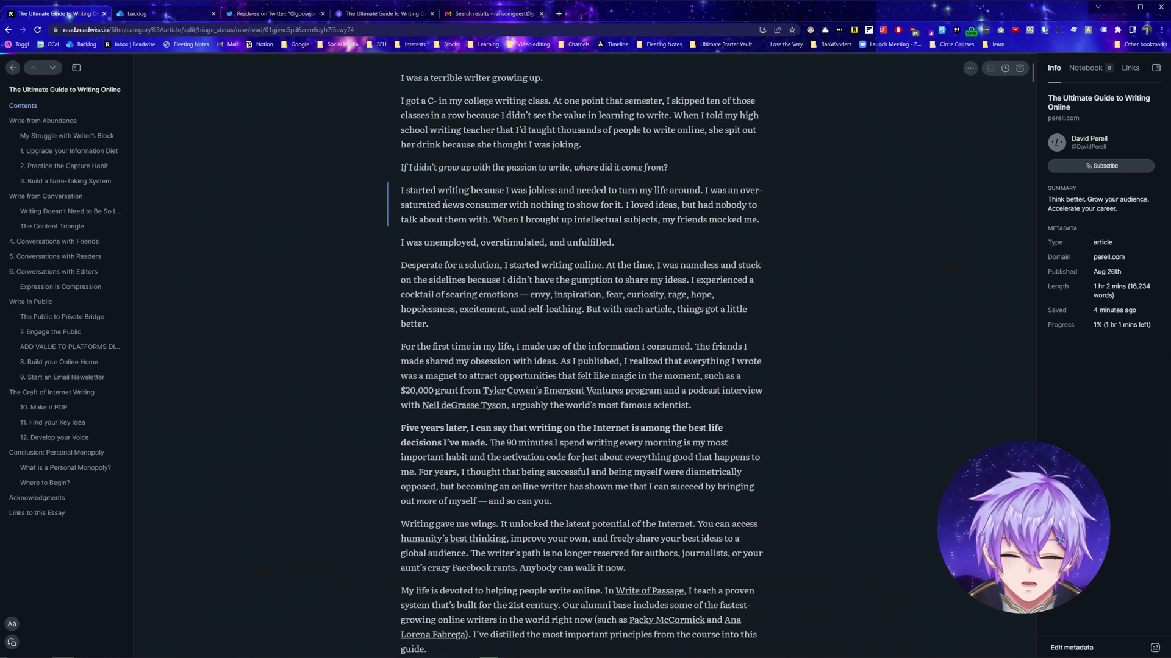
key(n)
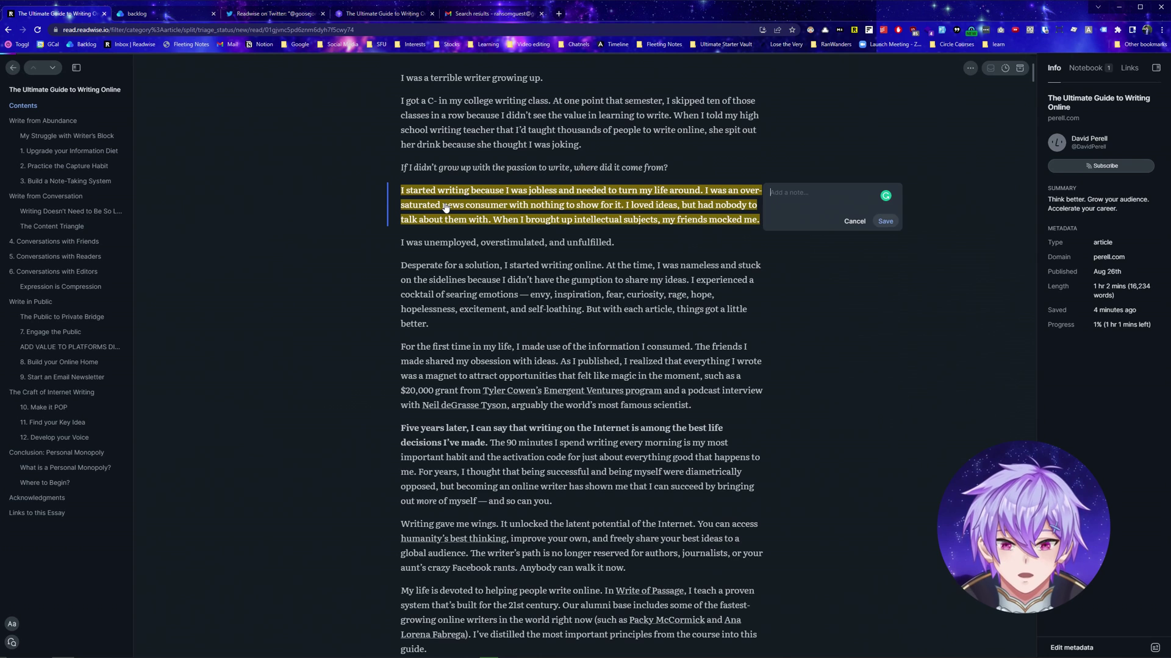
key(Escape)
right_click(646, 196)
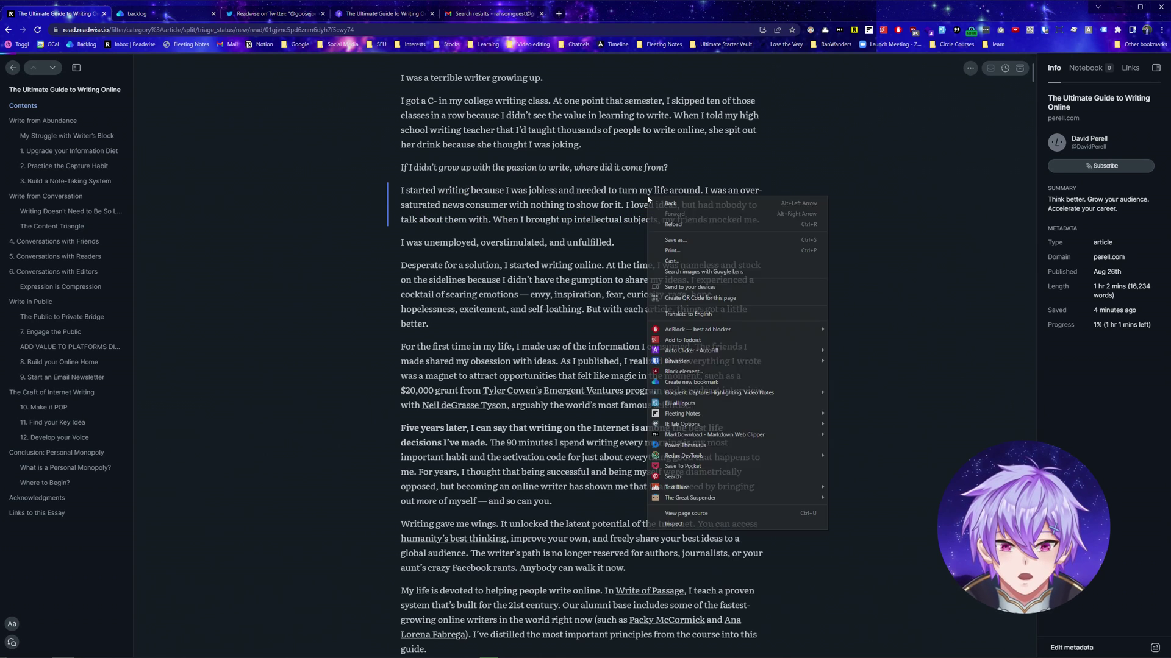
click(596, 206)
- Highlight the starting-to-write paragraph again, view its actions, then remove the highlight
key(h)
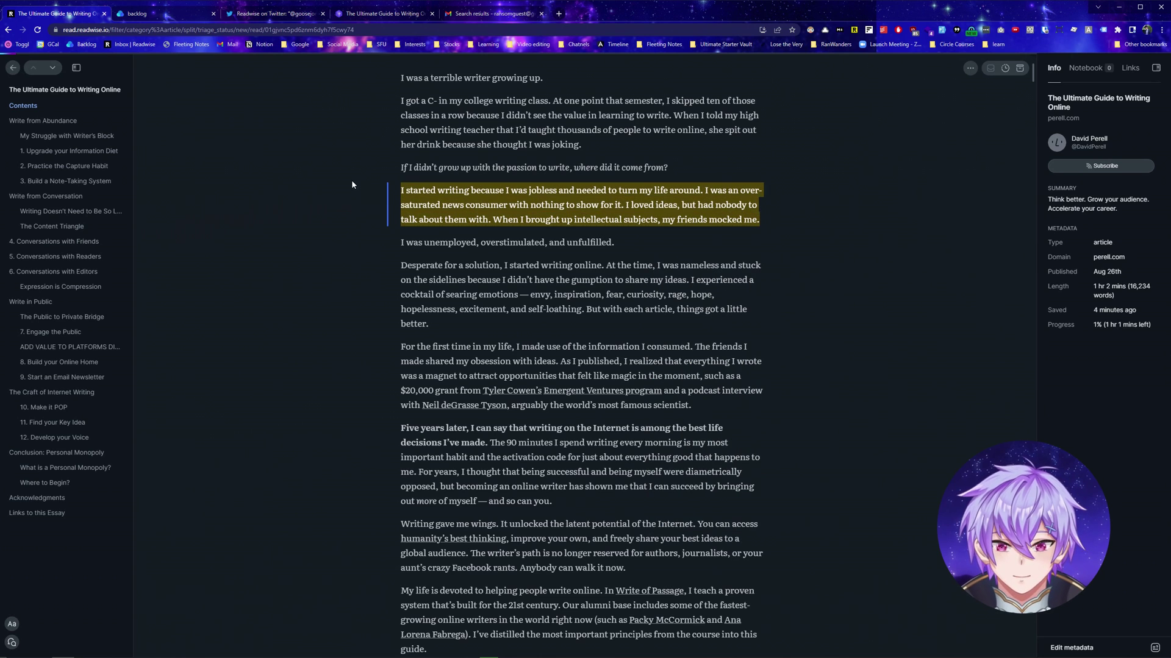
right_click(647, 204)
click(629, 211)
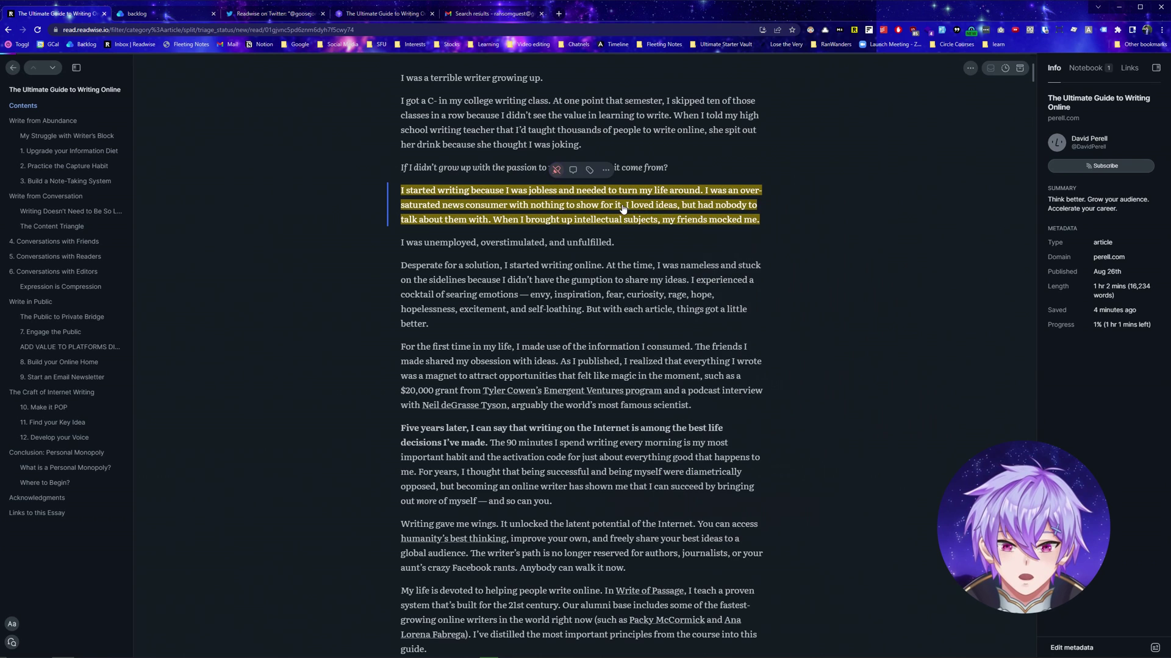
key(h)
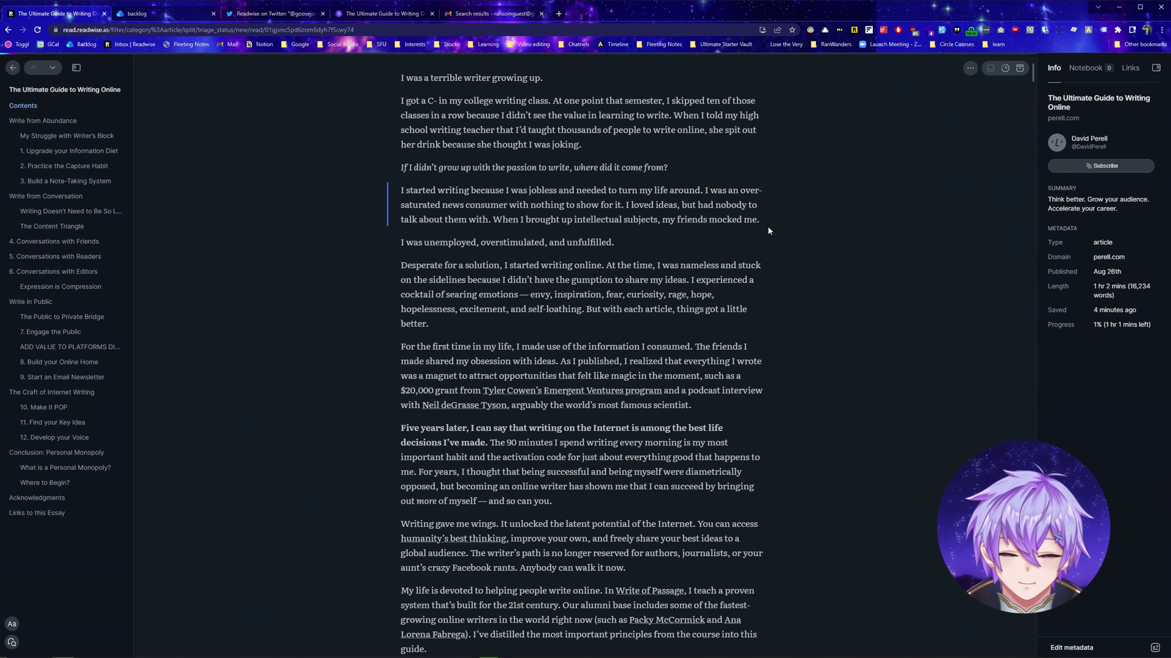
key(ctrl+k)
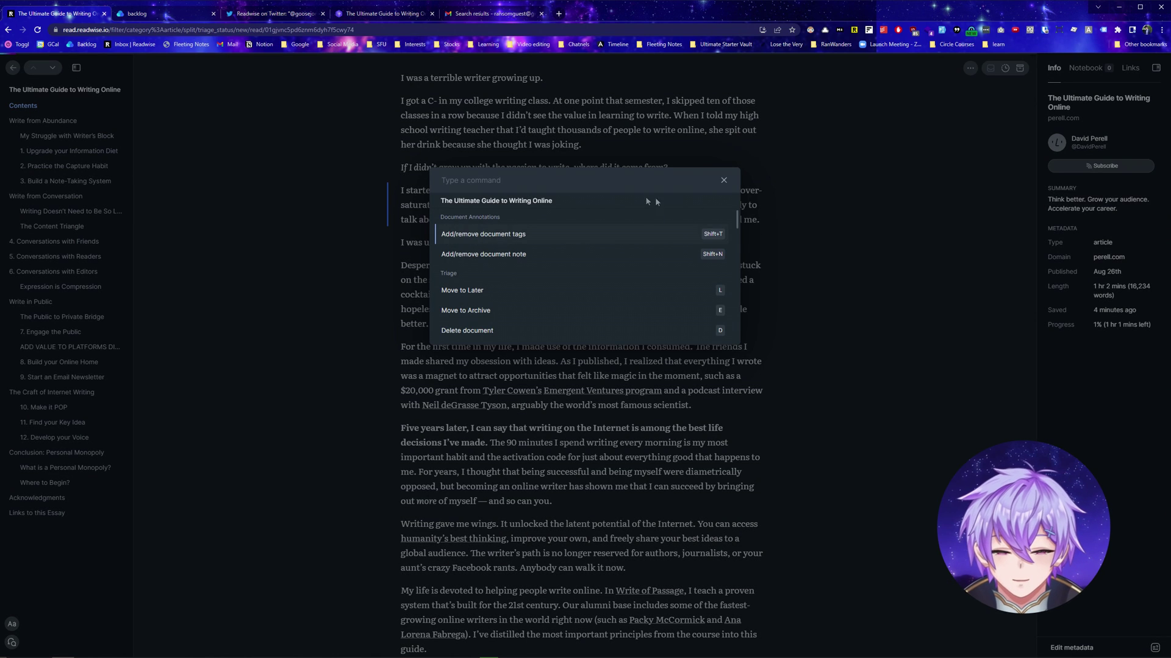
- Scroll through the command palette's list of commands
scroll(587, 255, down, 5)
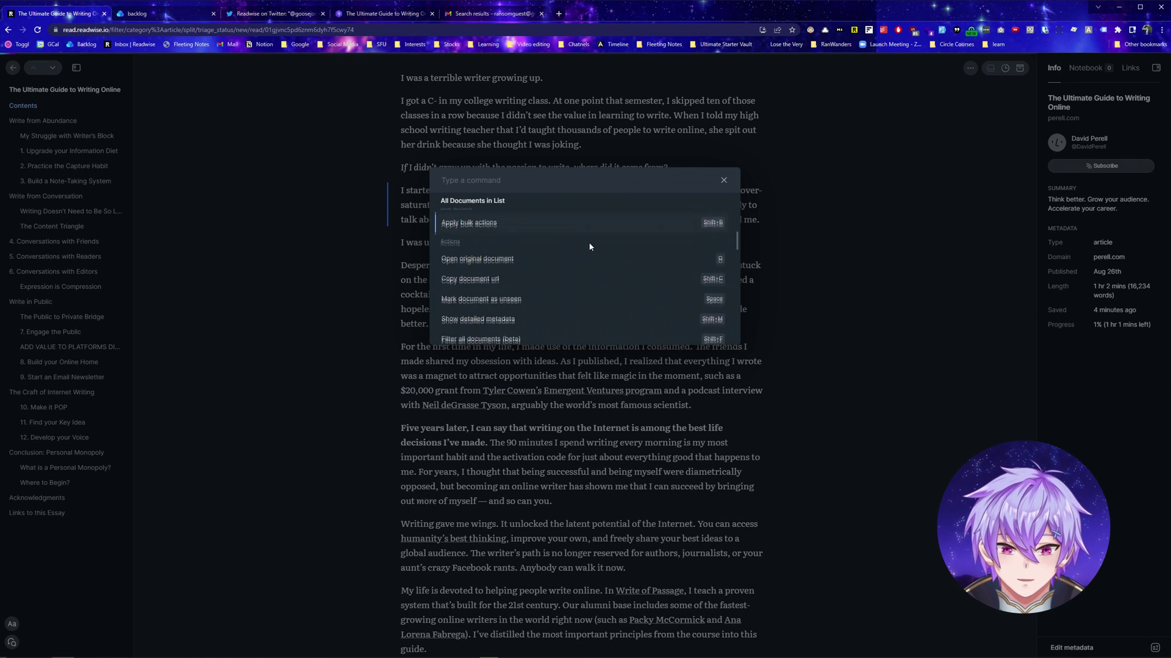
scroll(590, 249, down, 5)
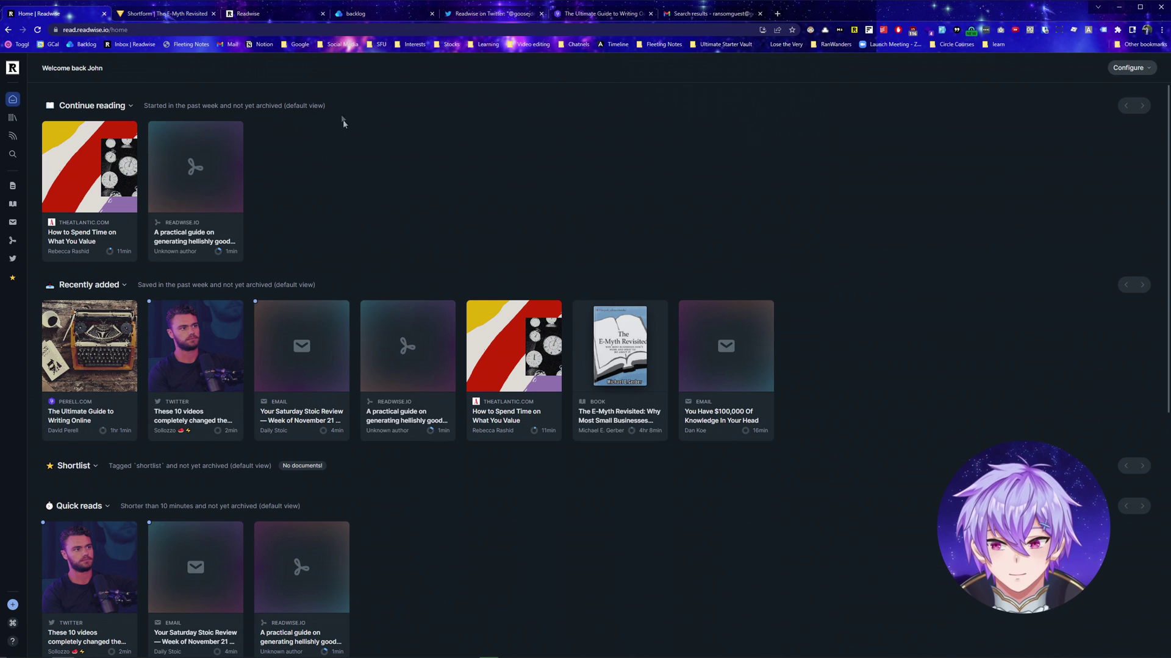
- Scroll through Shortform's highlighted 1-Page Summary of The E-Myth Revisited
click(155, 15)
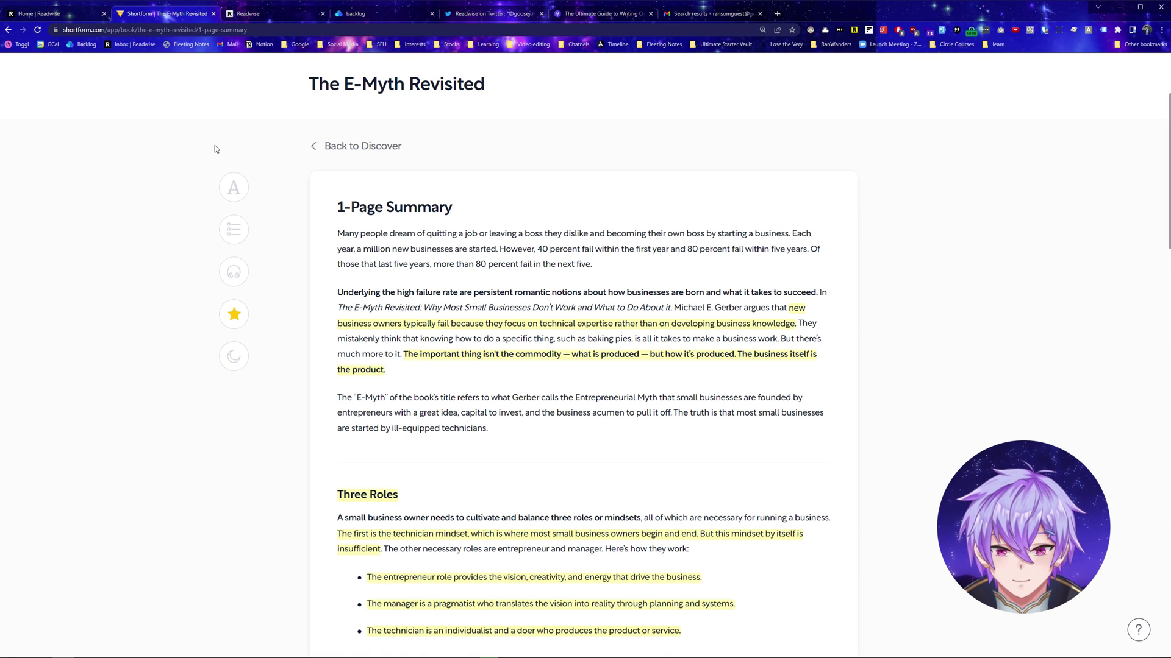
scroll(278, 159, down, 2)
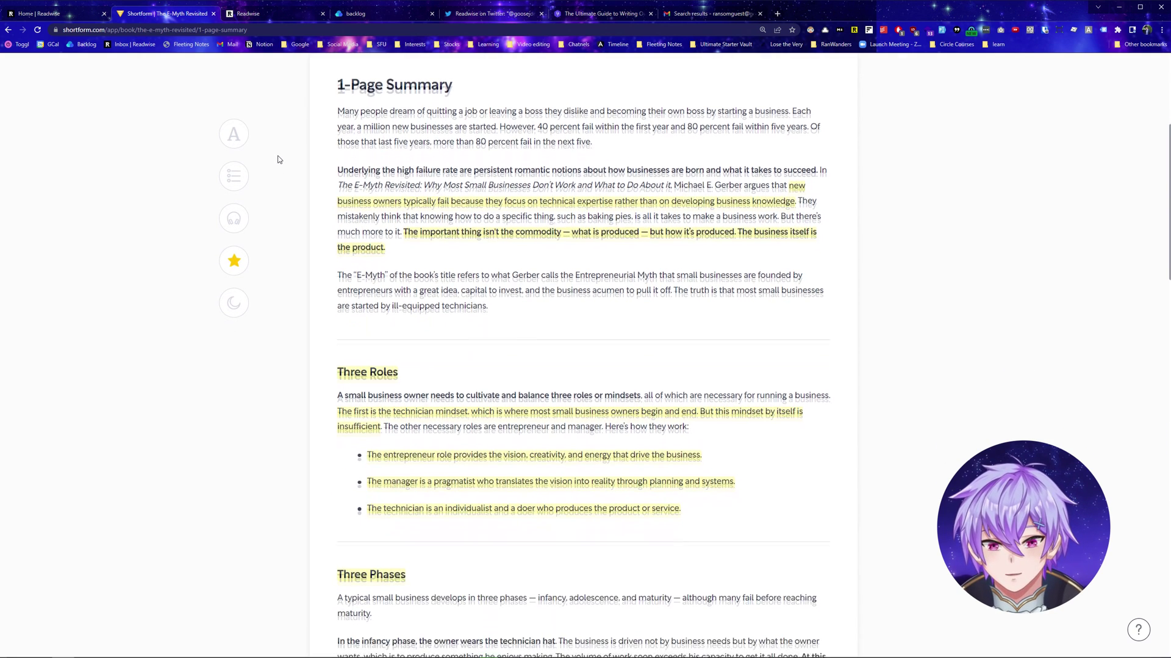
scroll(277, 159, down, 1)
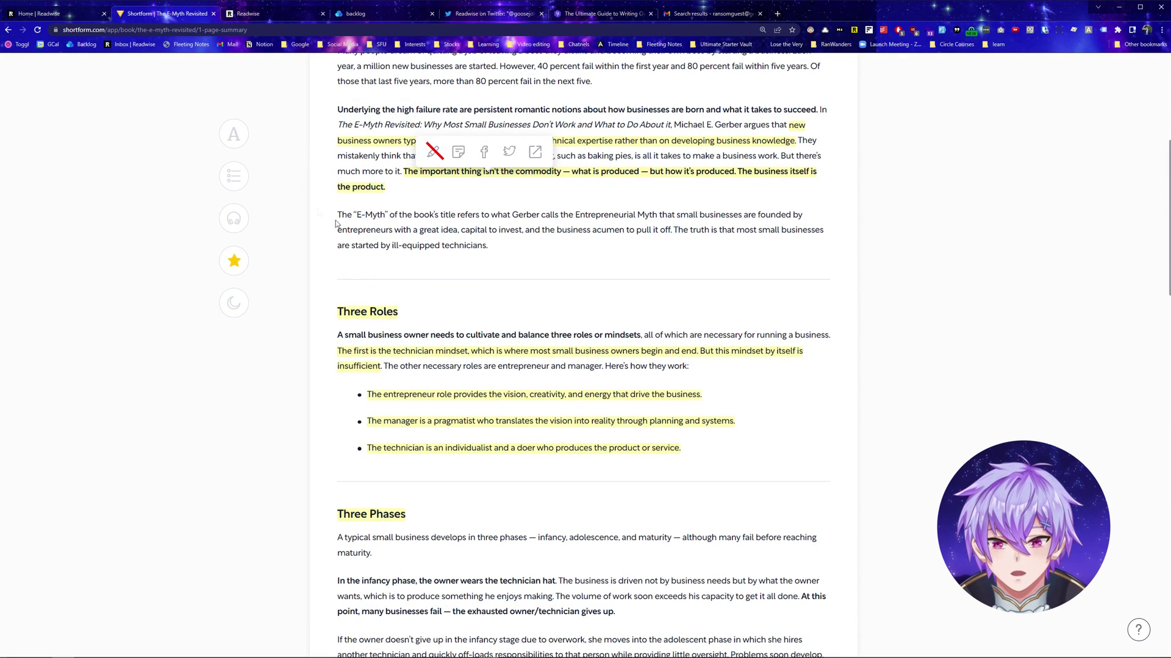
scroll(317, 213, down, 1)
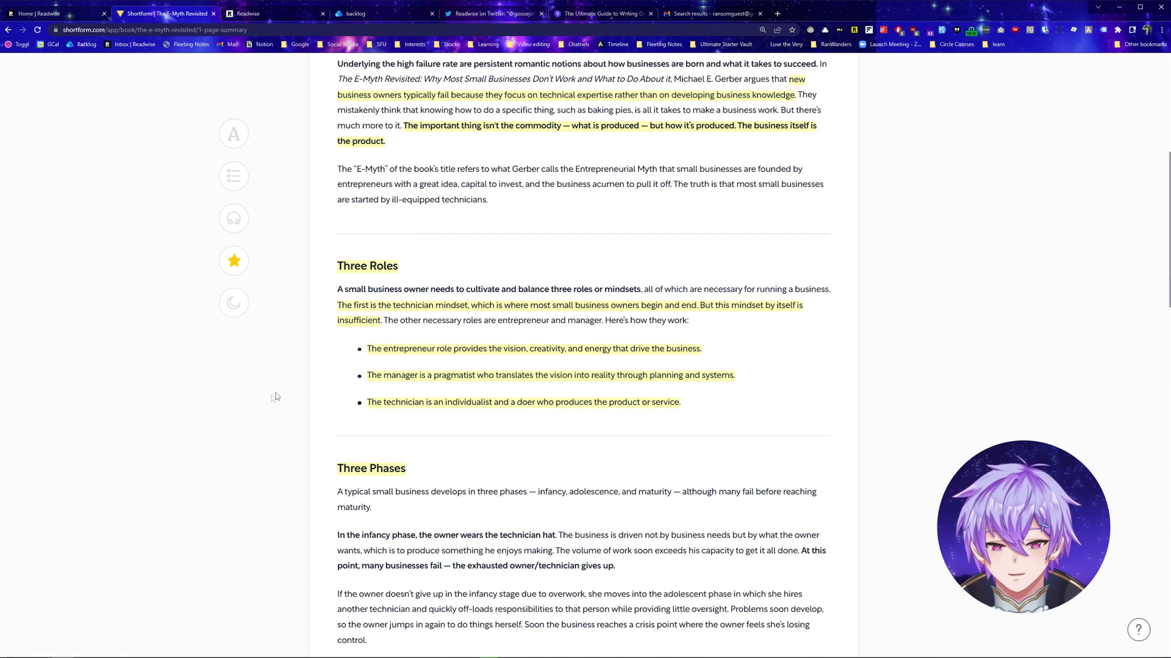
scroll(275, 396, down, 1)
scroll(259, 392, up, 1)
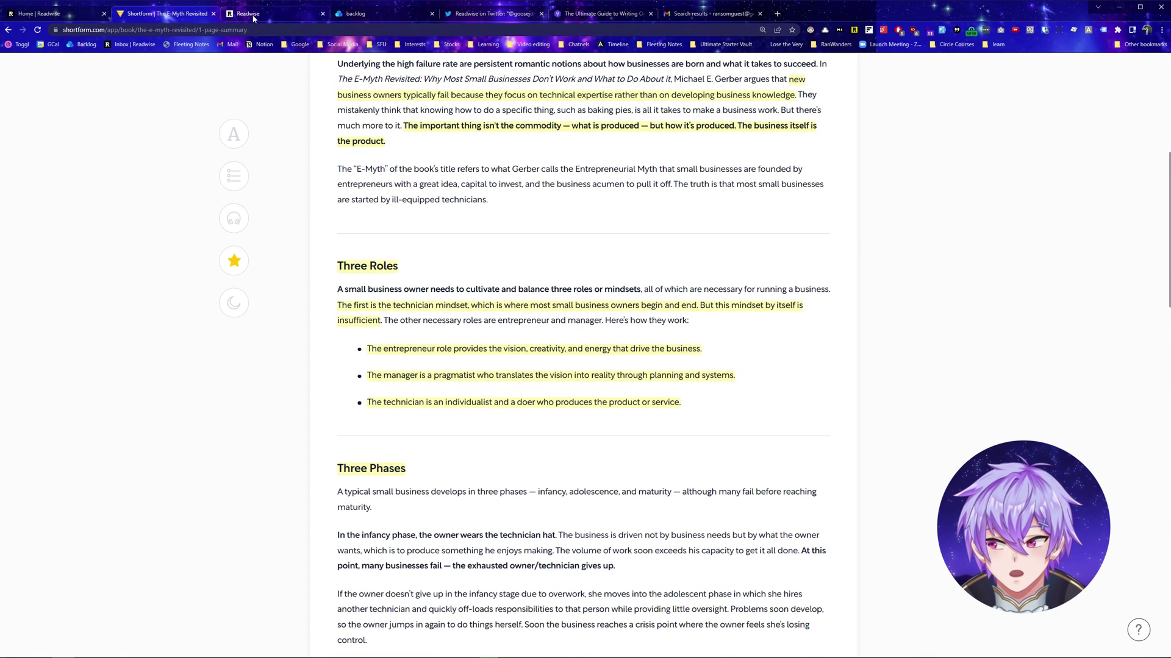
click(253, 14)
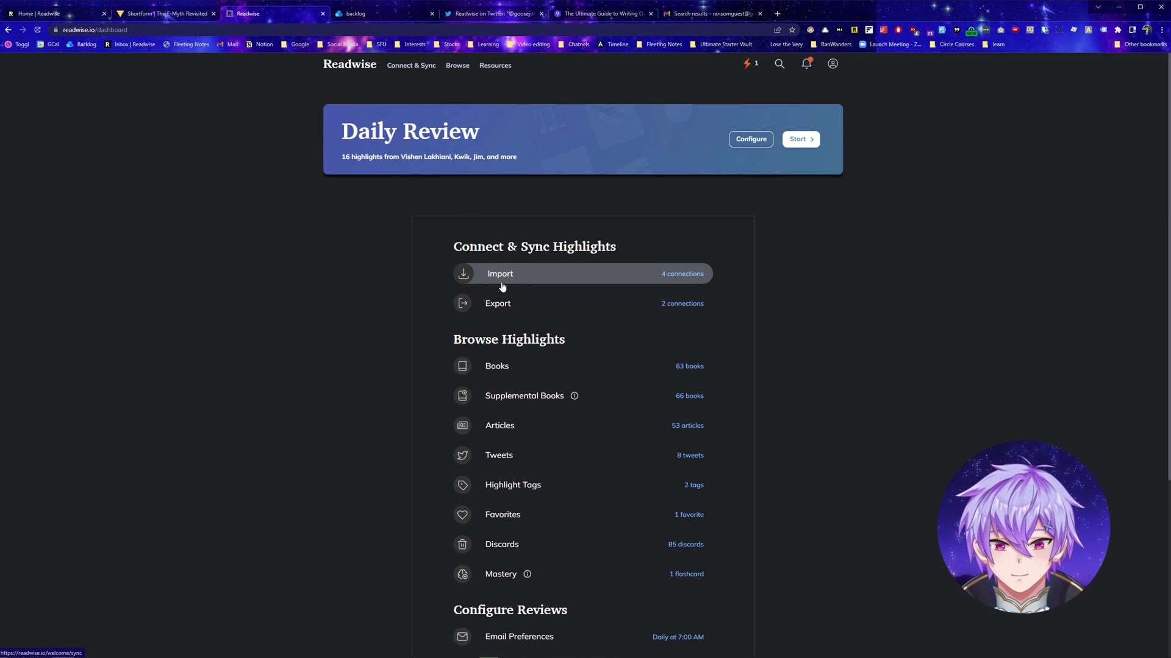
- Open Readwise's Import Highlights page and scroll through sources such as Kindle and Twitter
click(463, 287)
scroll(390, 278, down, 2)
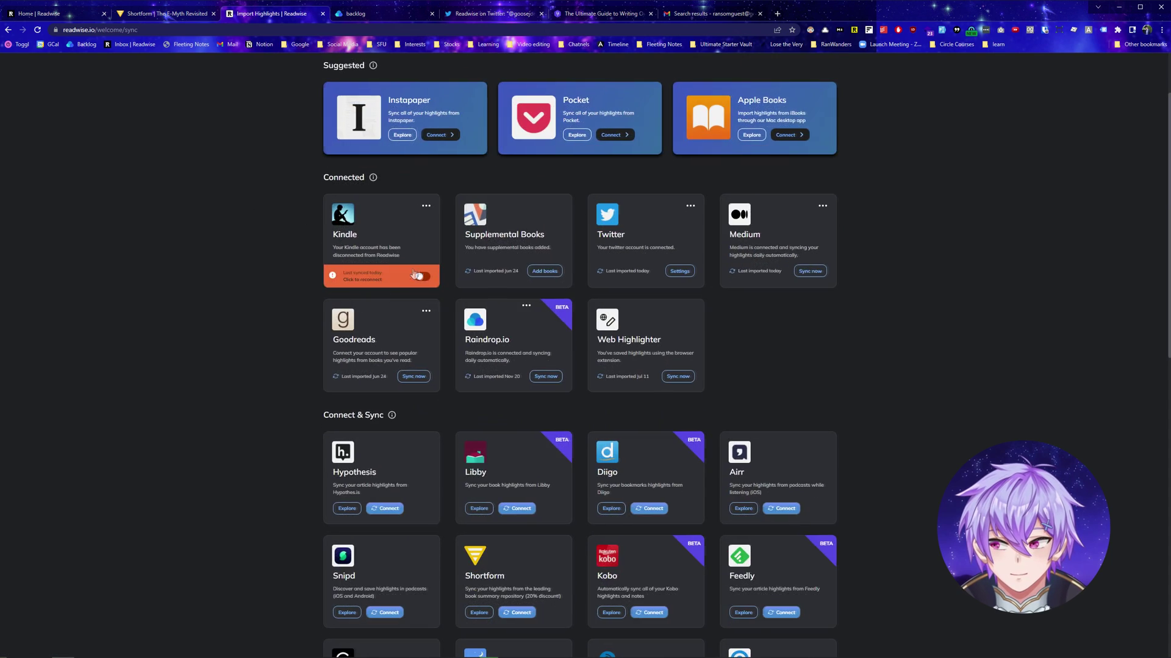
scroll(523, 321, down, 6)
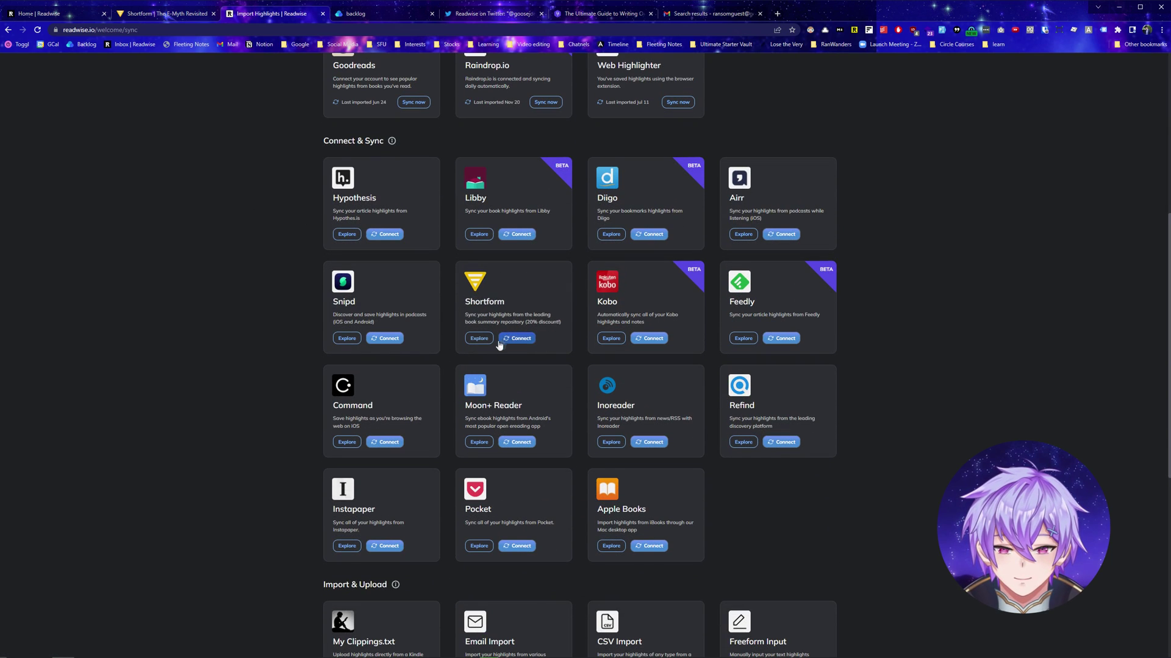
scroll(307, 215, up, 5)
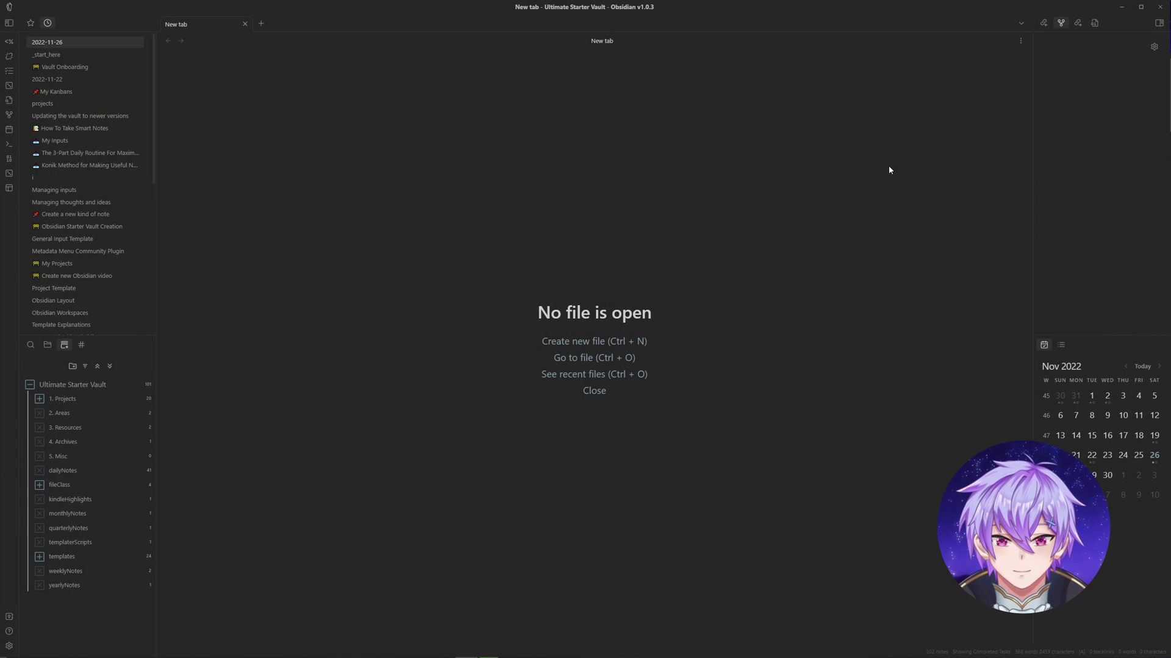
- Find Readwise Official by searching 'readw' in community plugins, then install, enable and open its options
click(9, 646)
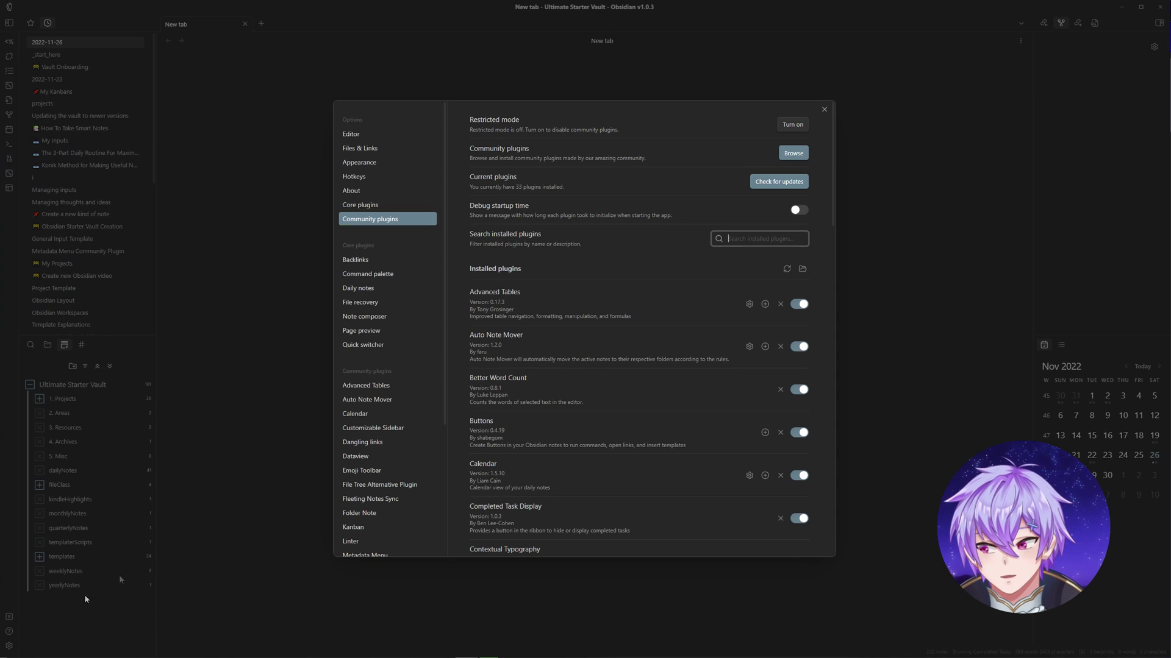
click(789, 154)
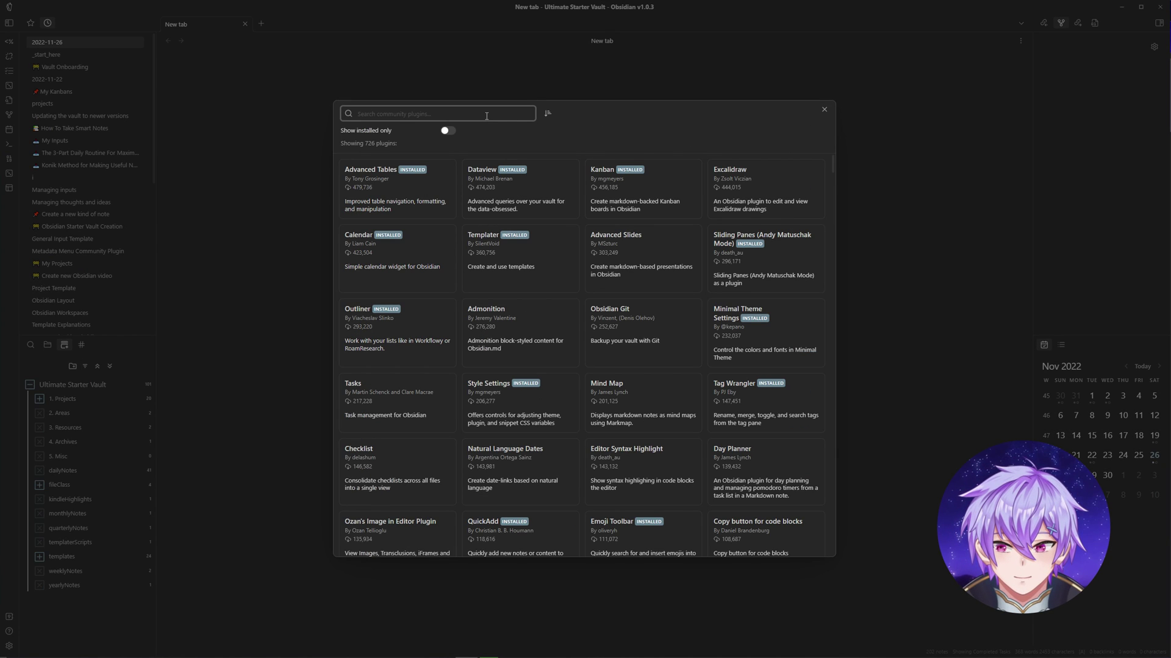
text(readwi)
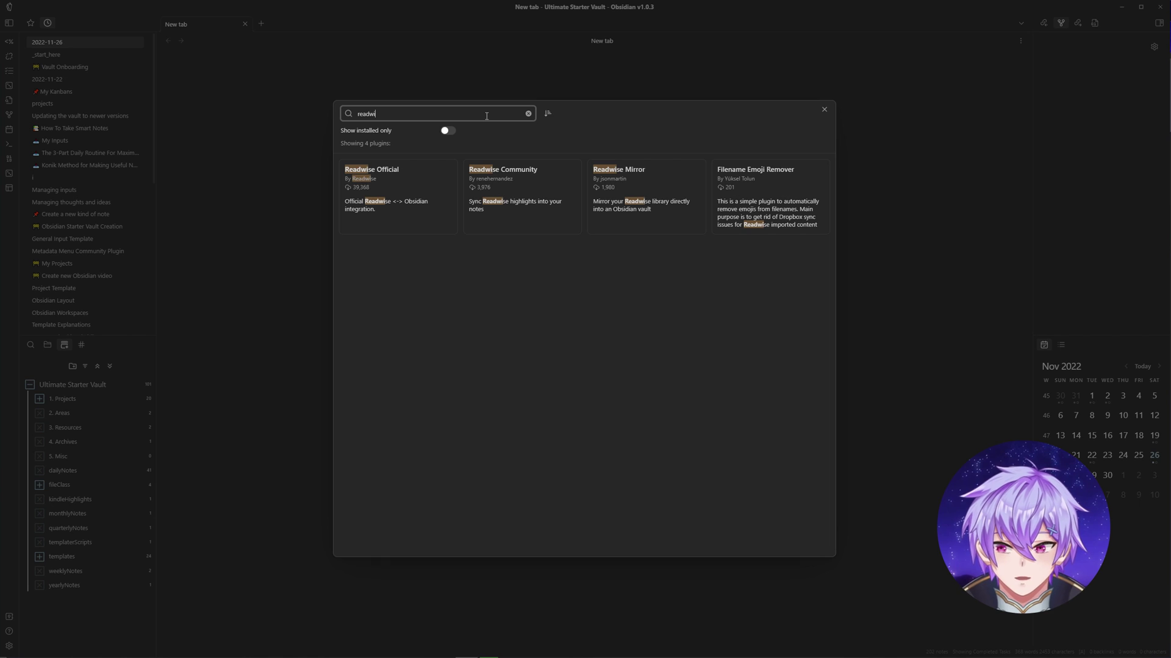
click(432, 183)
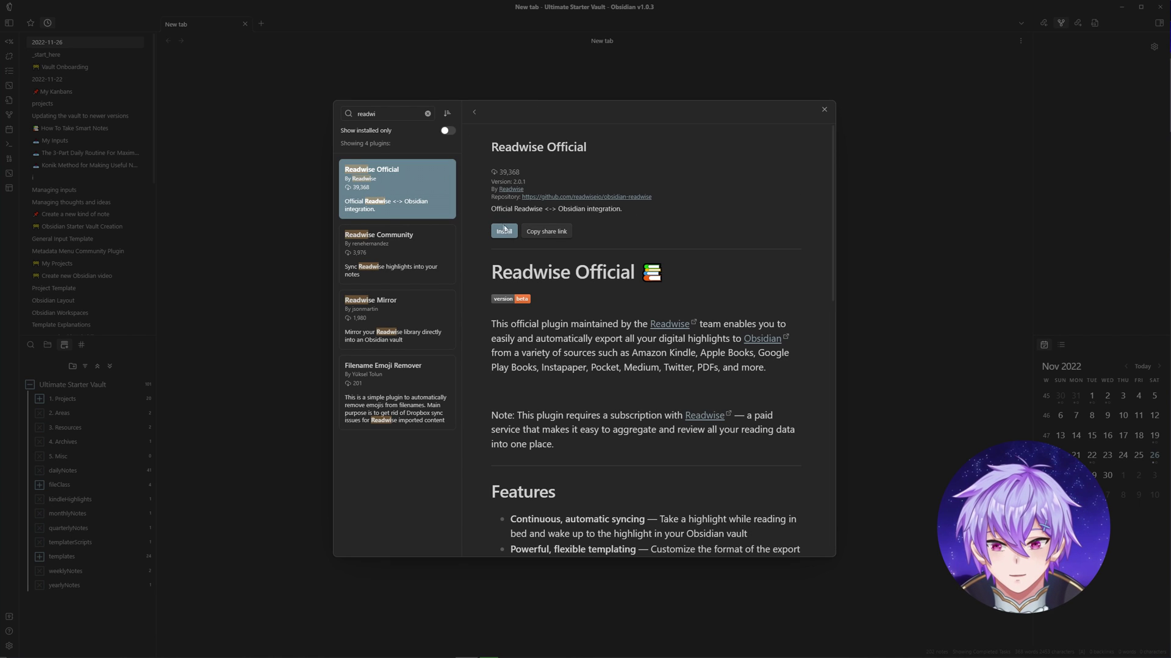
click(507, 232)
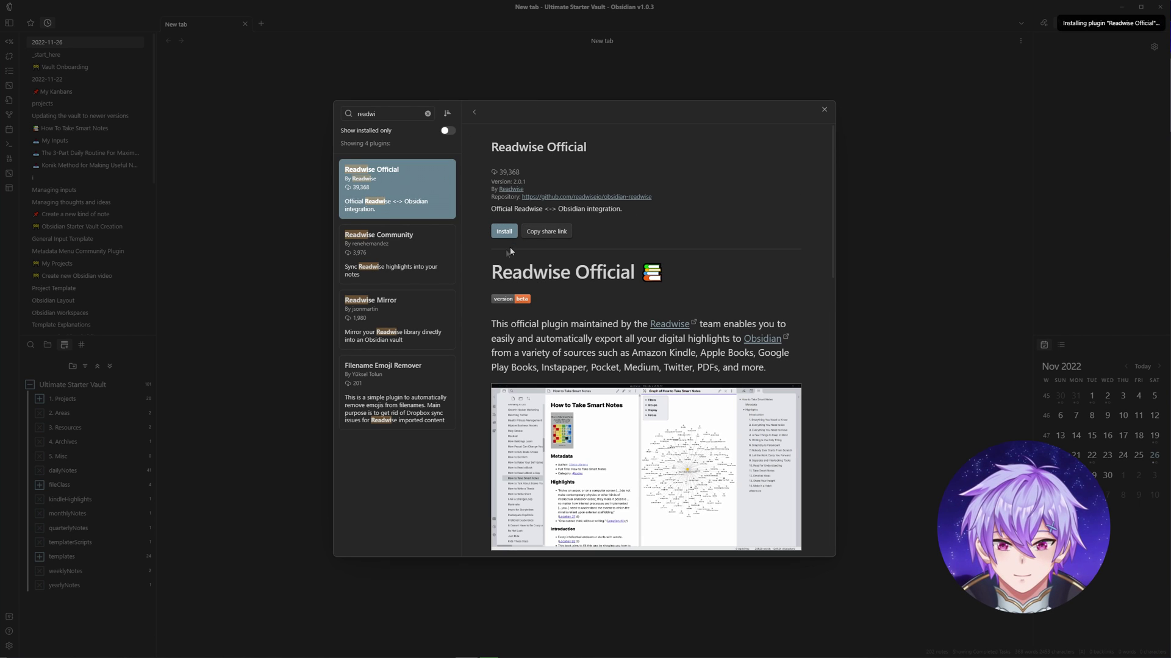
click(507, 233)
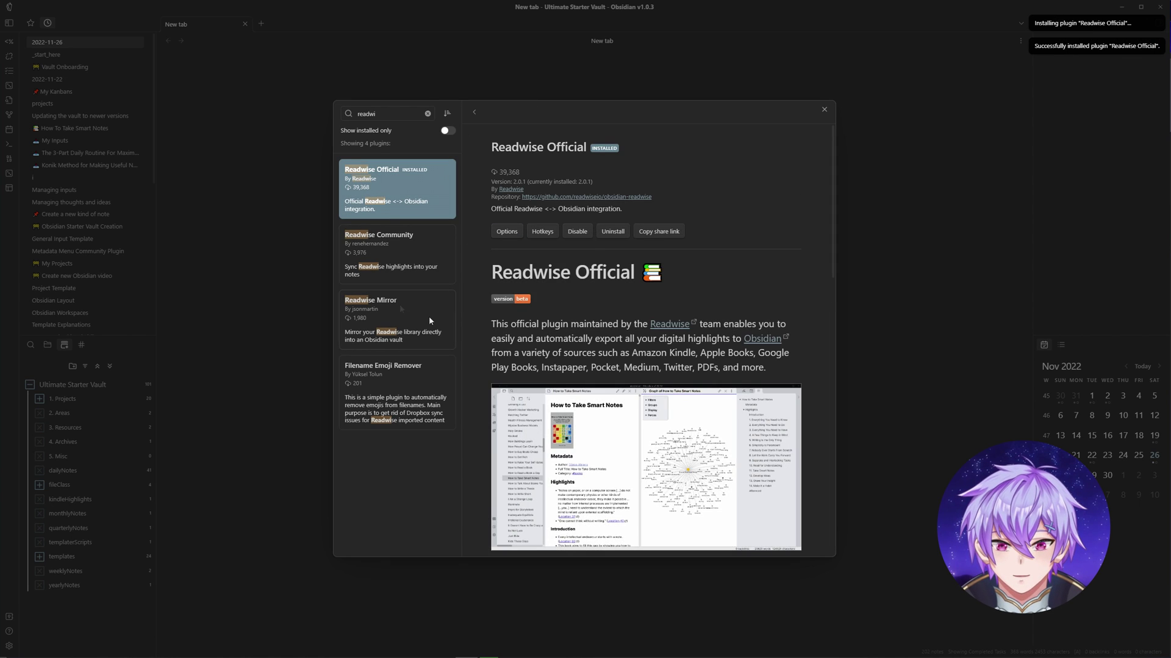
click(501, 235)
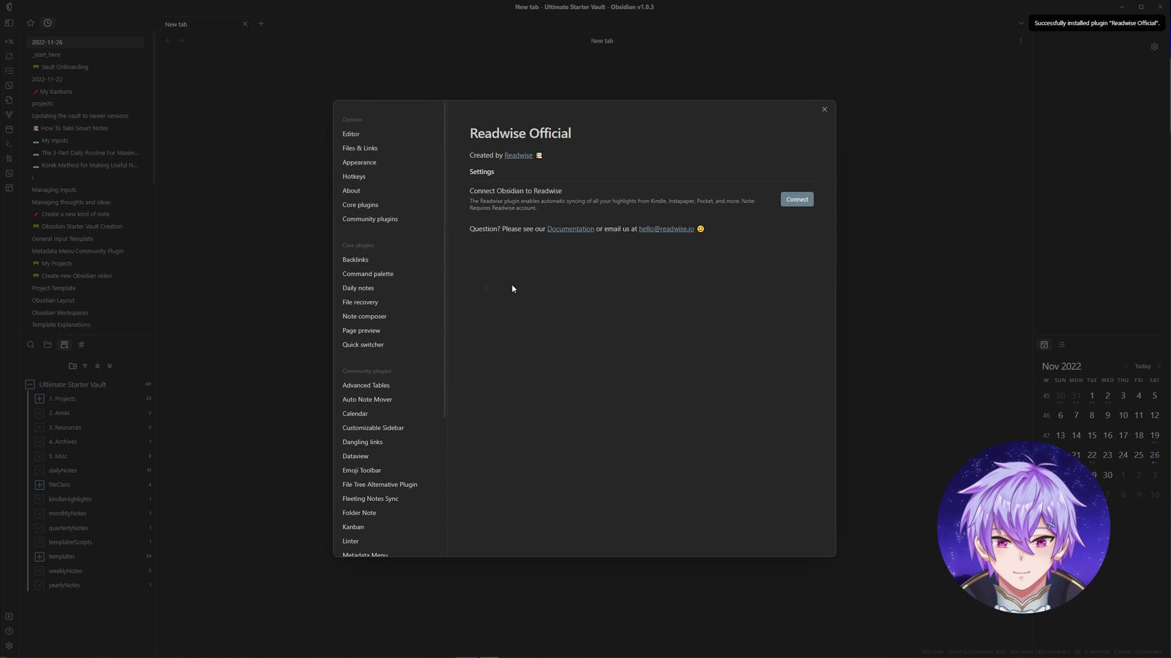
- Connect Obsidian to the Readwise account and check the Books export folder name
click(795, 200)
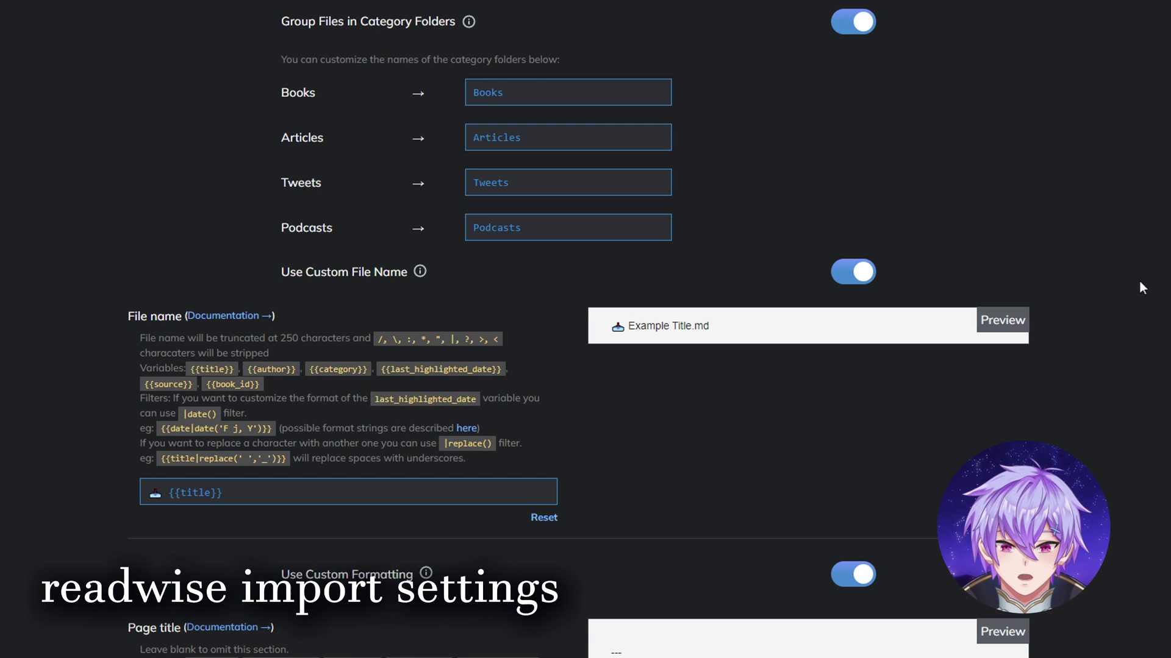
scroll(1134, 280, up, 1)
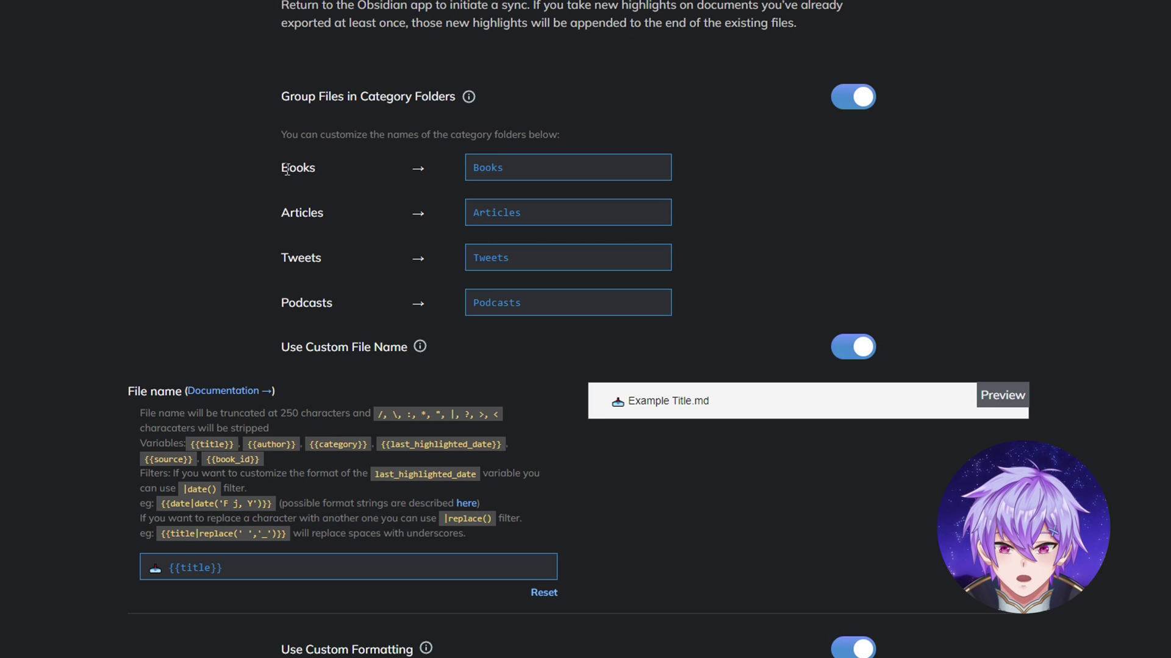
double_click(482, 168)
click(492, 206)
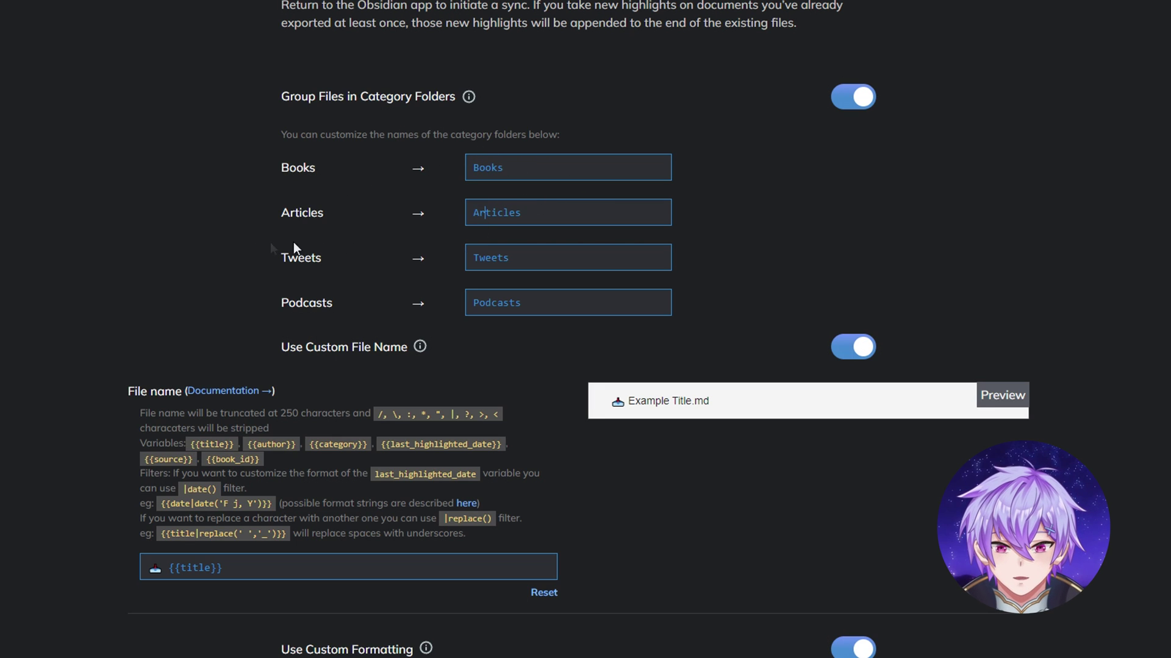
- Review the custom formatting file name template and the Status, Tags and Links metadata template
scroll(269, 242, down, 1)
scroll(491, 183, down, 2)
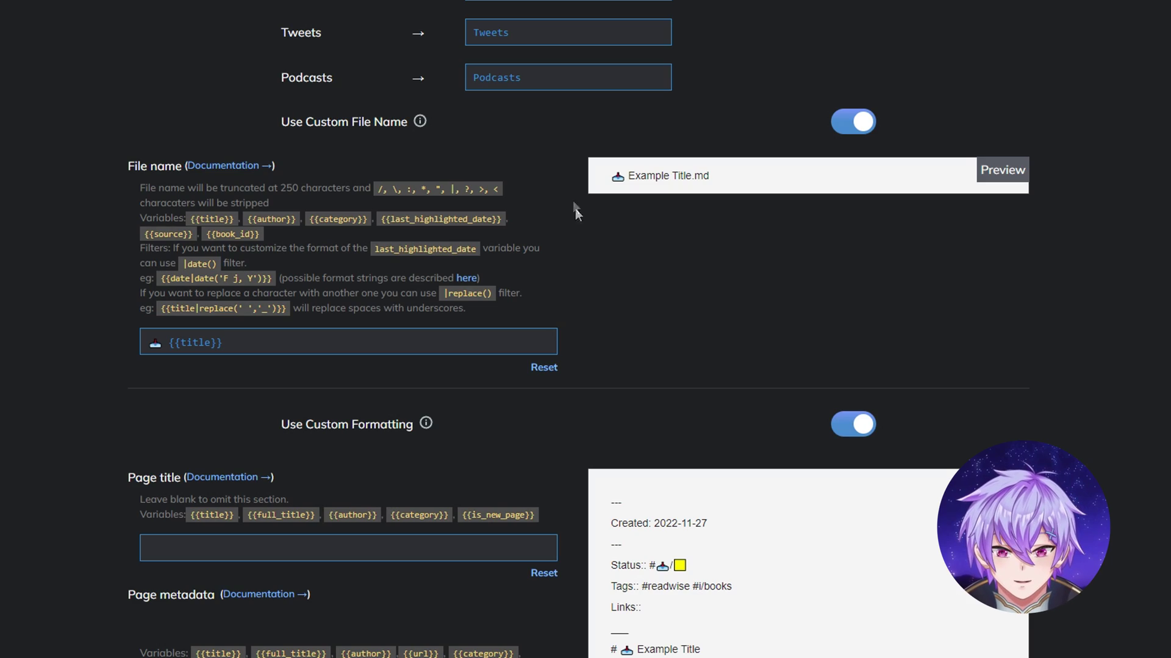
scroll(492, 180, down, 3)
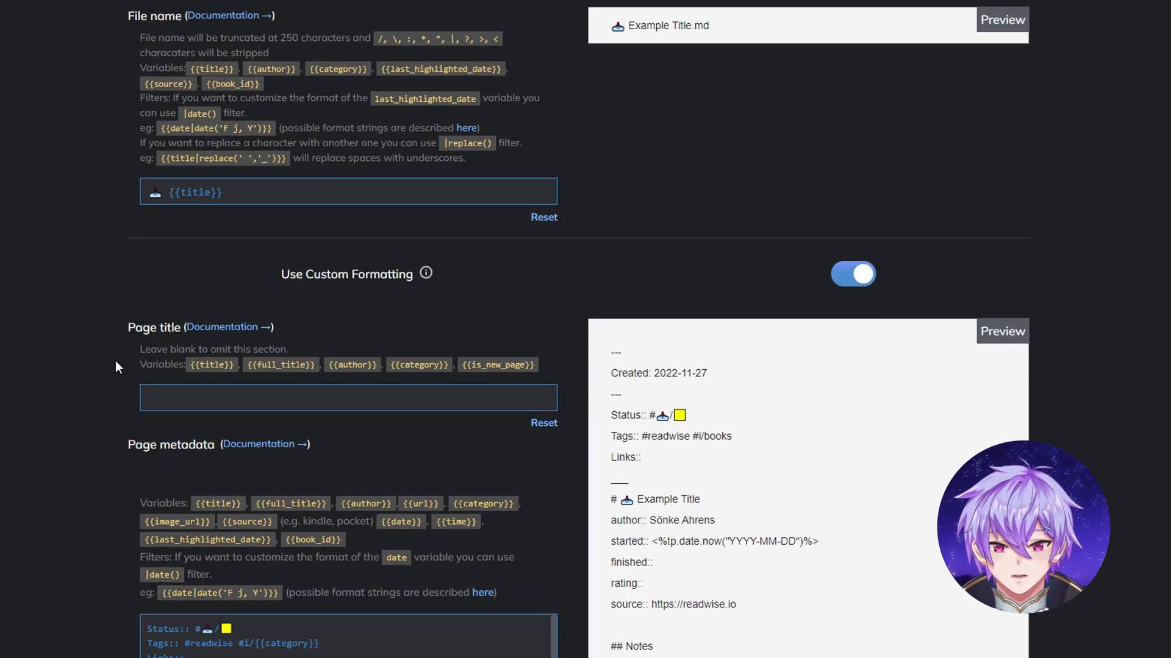
scroll(31, 368, down, 2)
scroll(36, 359, up, 2)
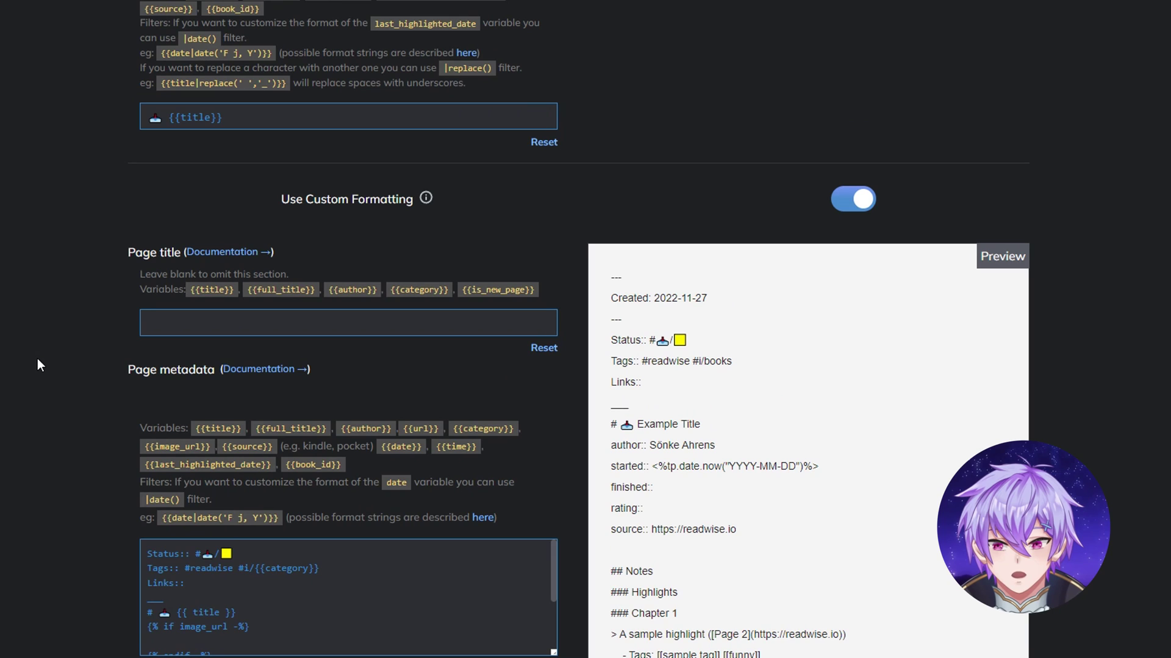
scroll(155, 121, up, 1)
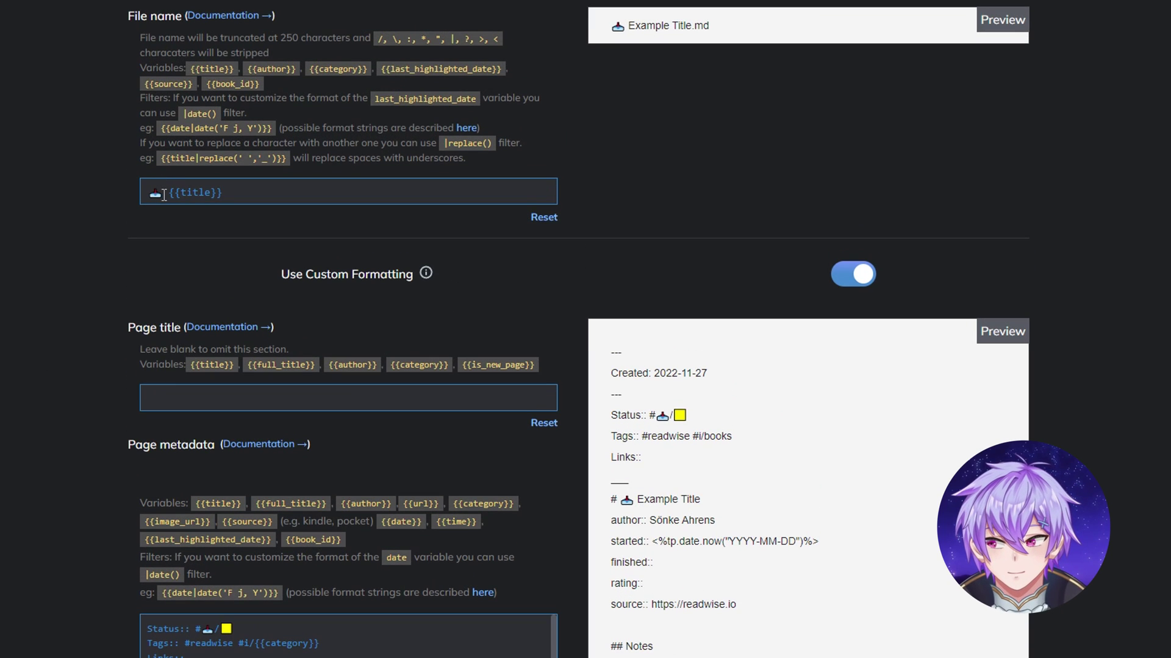
drag(163, 193, 152, 195)
key(Right)
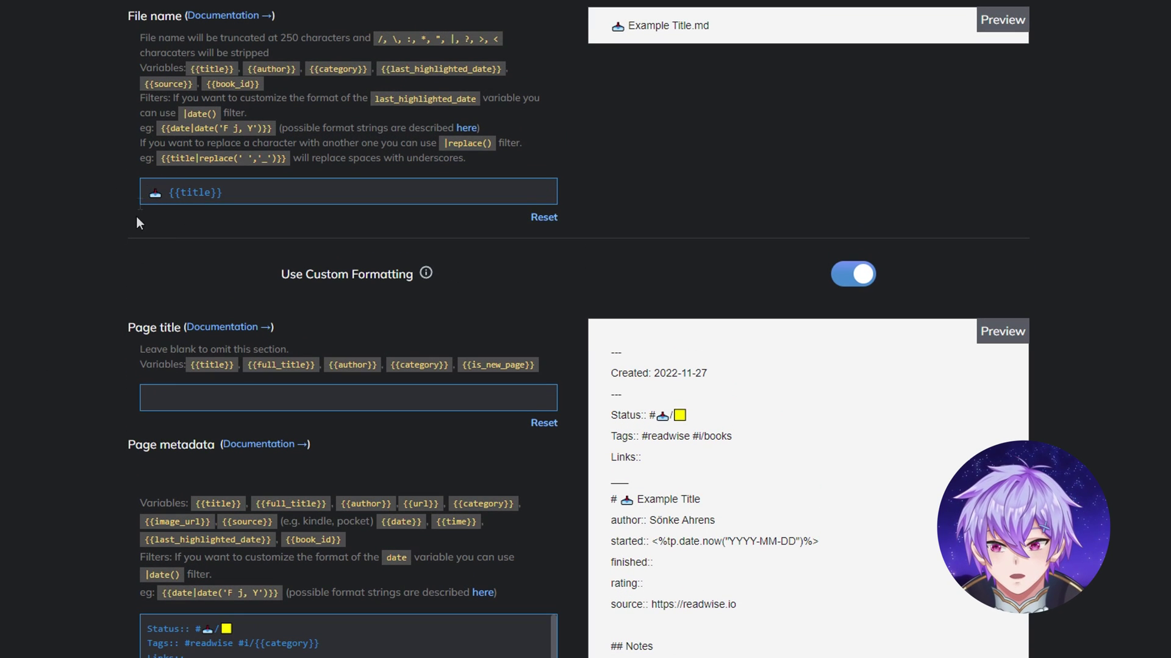
scroll(35, 363, down, 3)
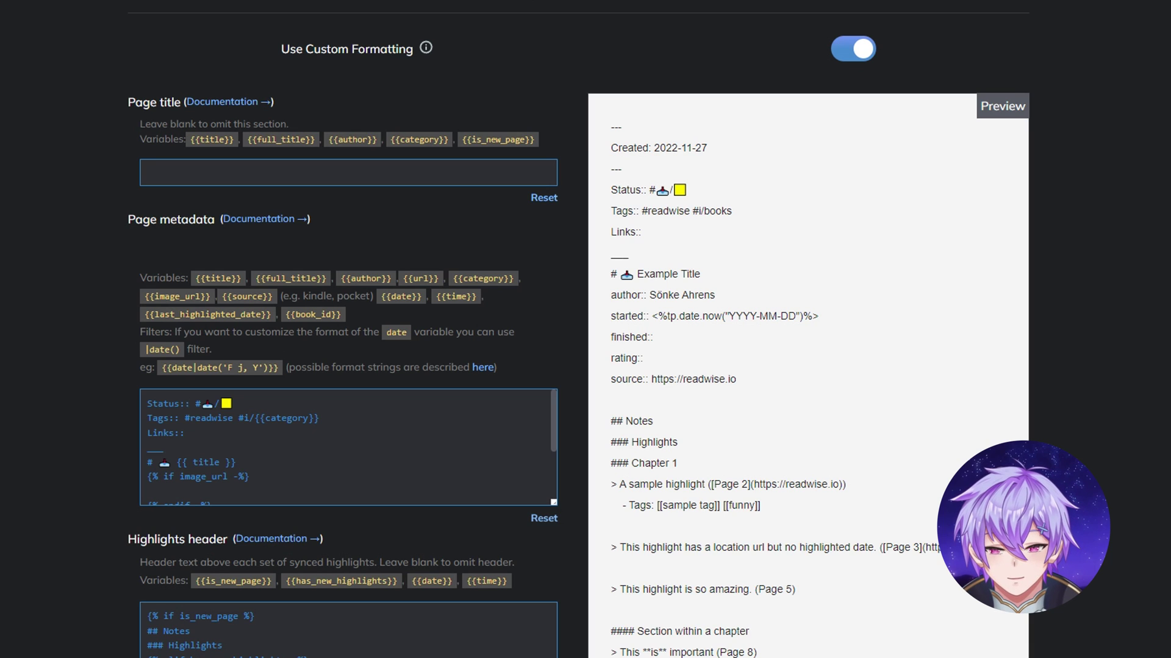
scroll(86, 332, down, 1)
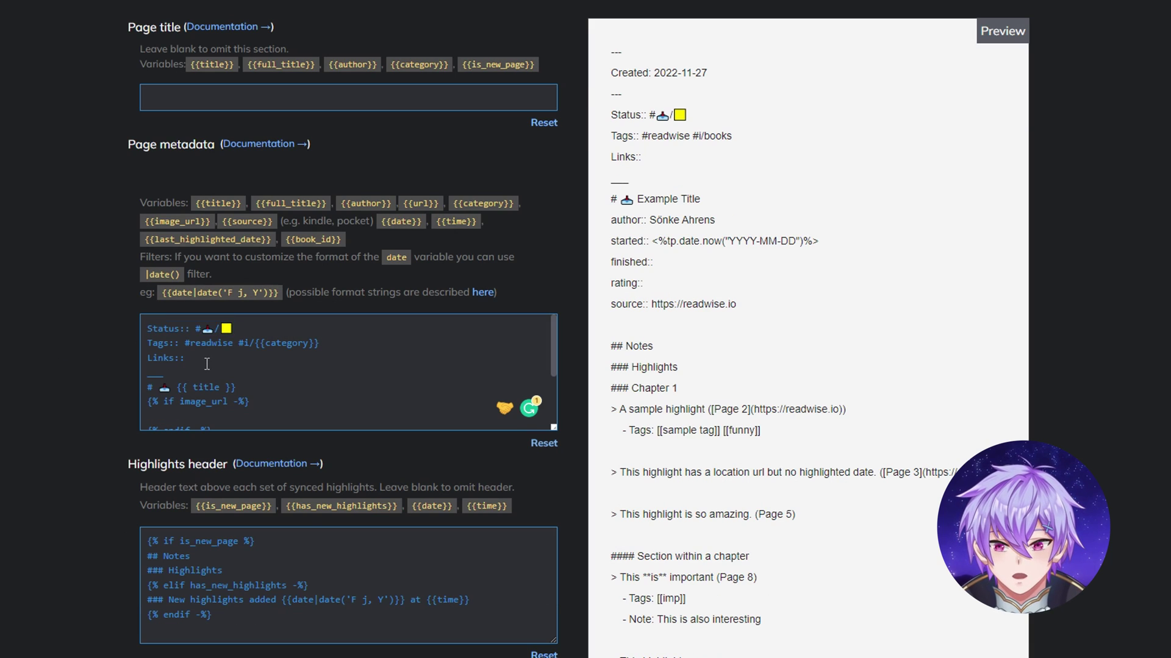
drag(260, 327, 195, 322)
click(195, 322)
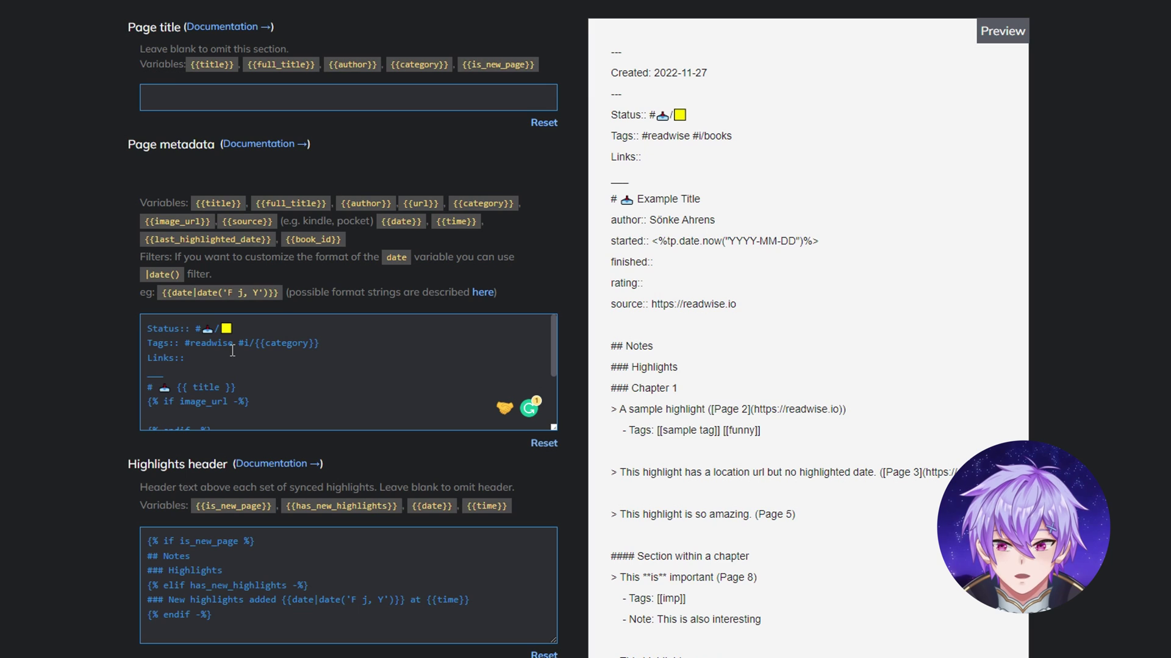
drag(241, 347, 352, 347)
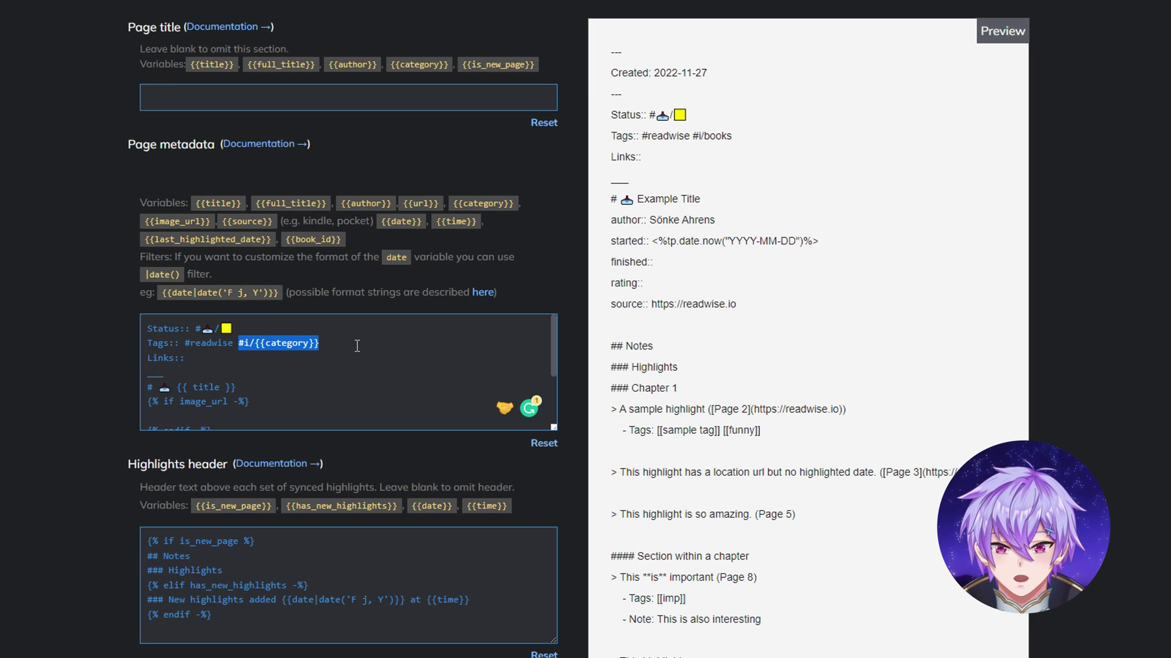
click(342, 344)
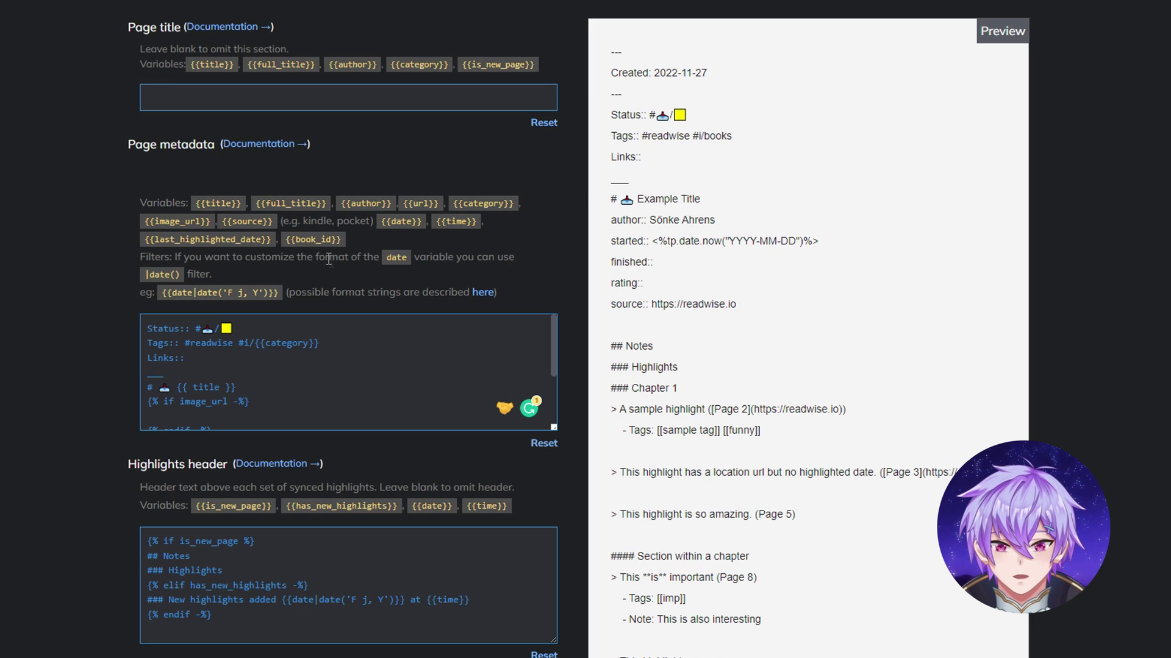
scroll(305, 366, down, 2)
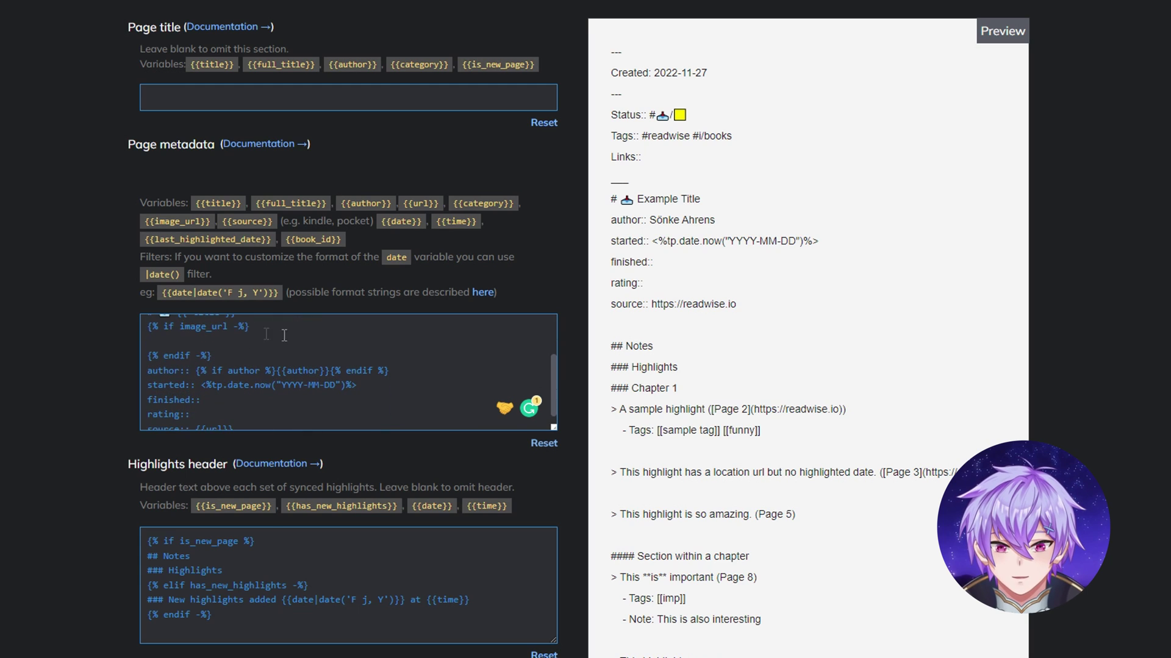
scroll(192, 374, up, 2)
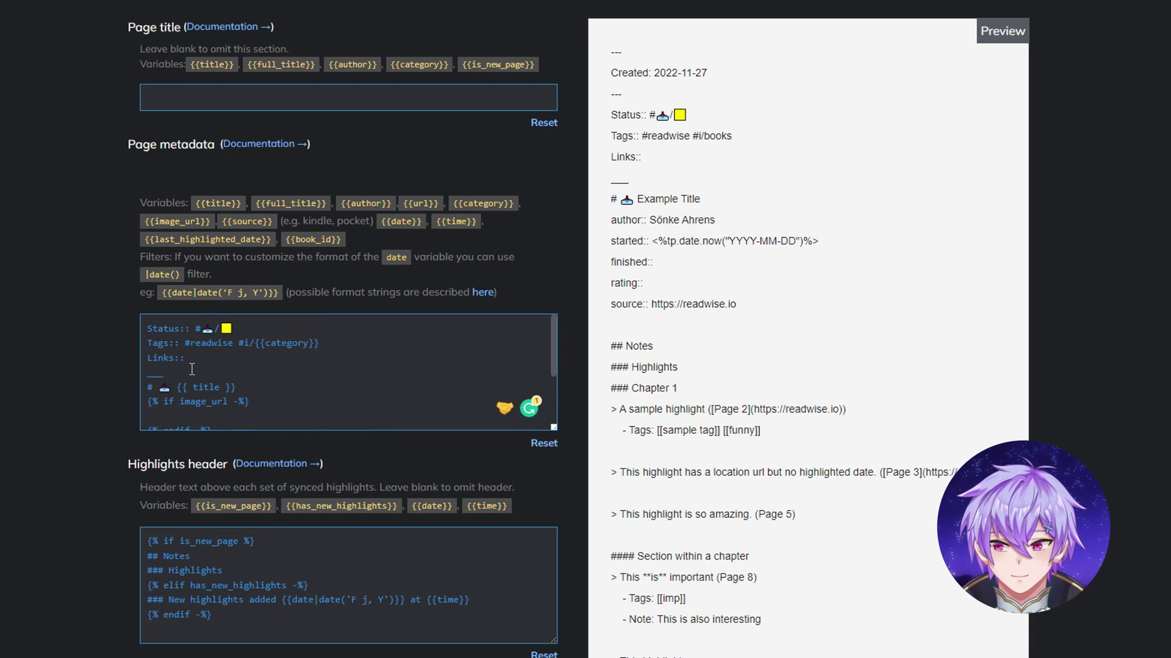
scroll(232, 378, down, 2)
scroll(260, 385, up, 2)
drag(259, 385, 134, 389)
scroll(260, 373, down, 2)
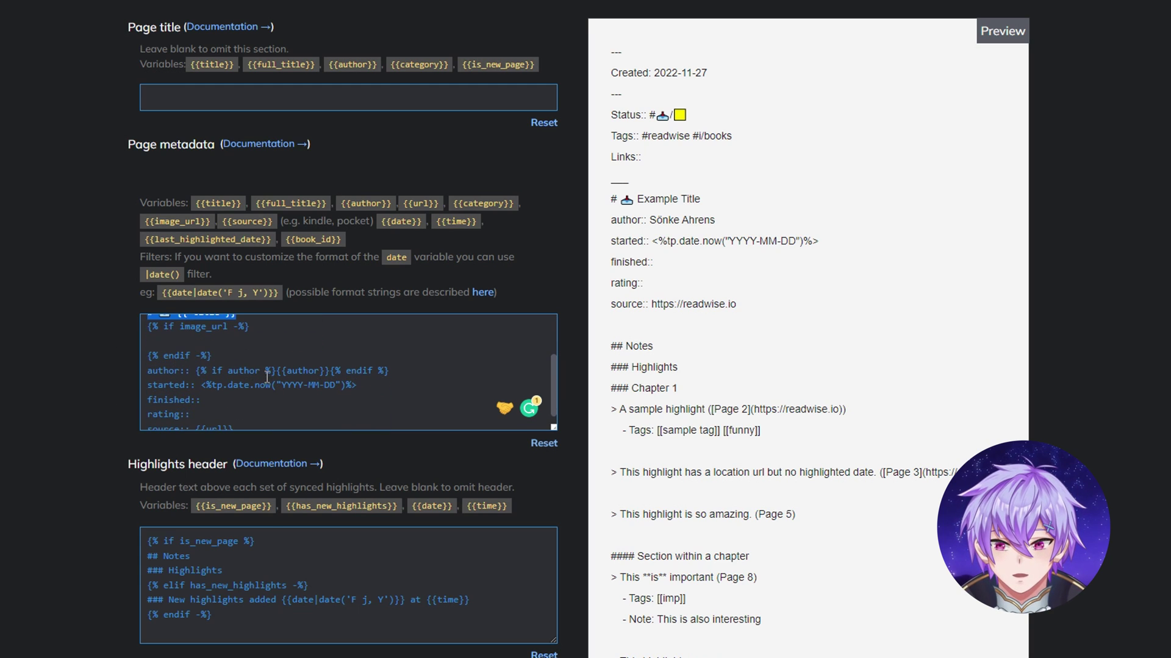
scroll(238, 364, down, 1)
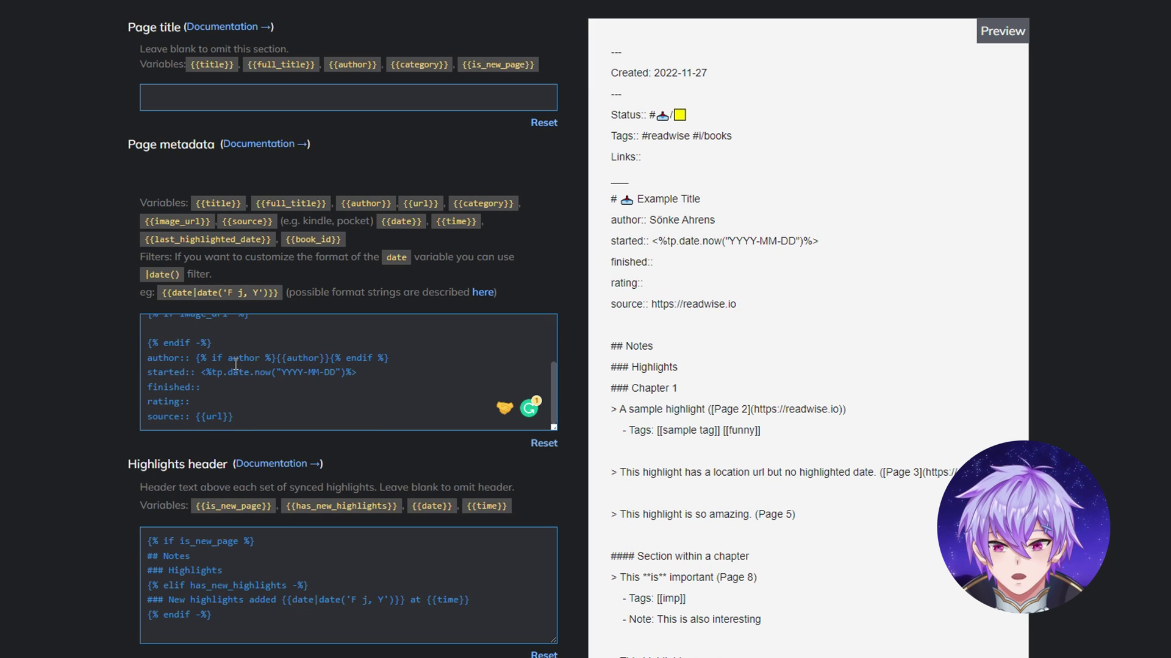
drag(251, 345, 326, 412)
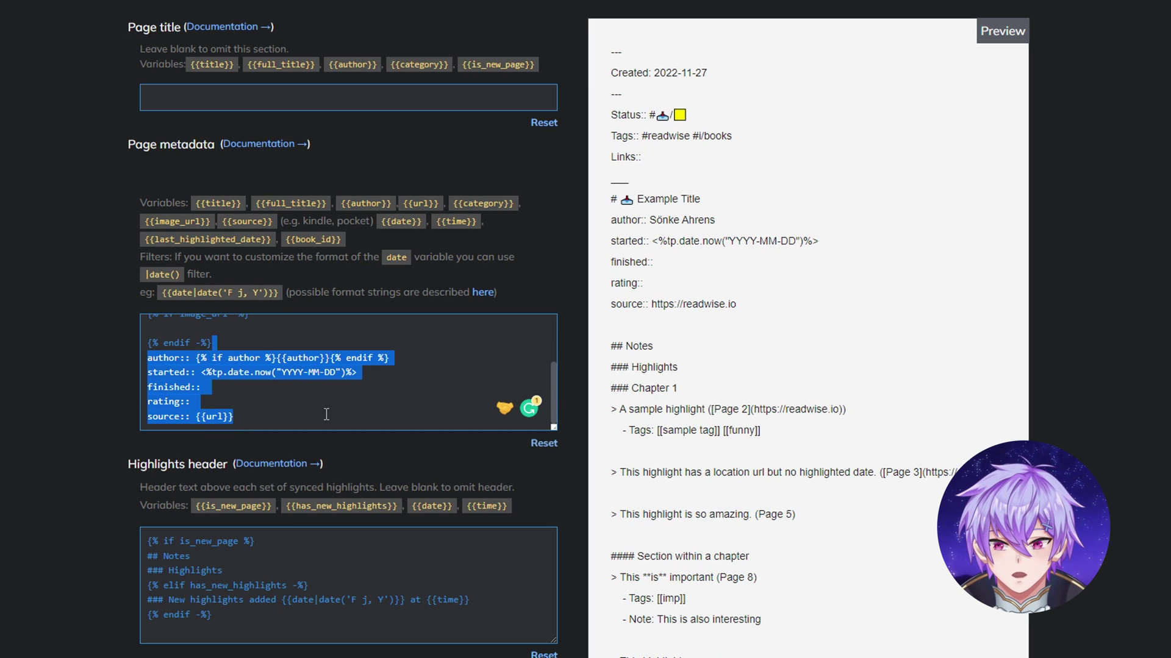
click(326, 414)
drag(274, 416, 102, 418)
click(125, 425)
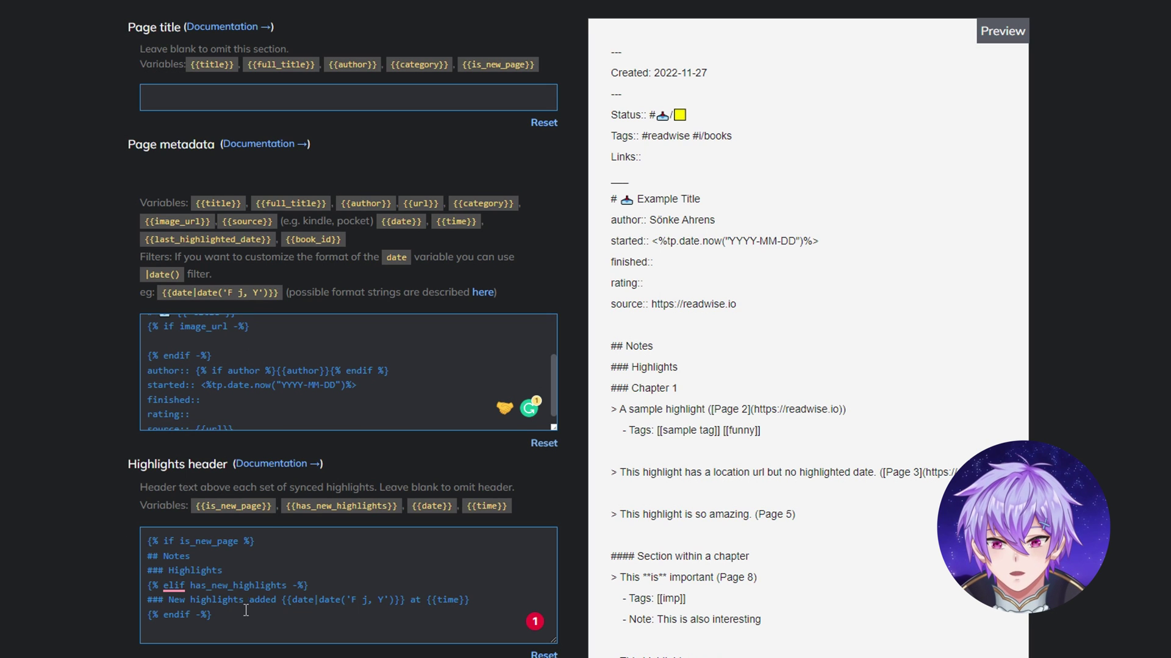
drag(247, 615, 60, 558)
click(60, 558)
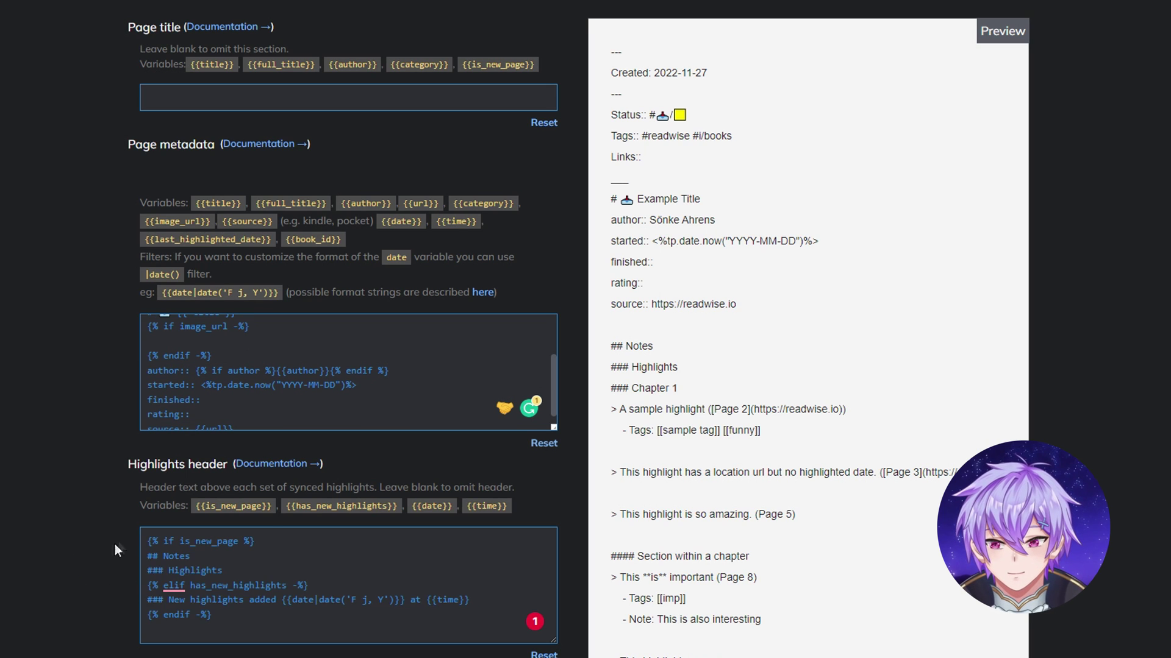
scroll(67, 525, down, 1)
scroll(43, 487, down, 1)
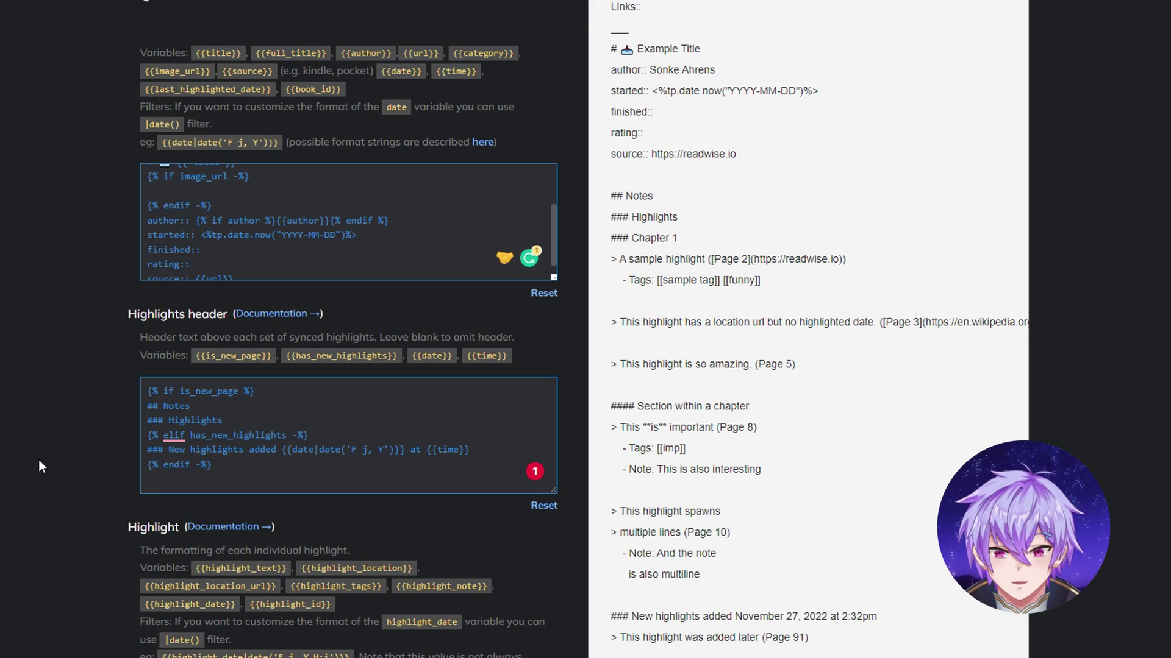
scroll(38, 459, down, 1)
drag(203, 332, 115, 328)
click(236, 338)
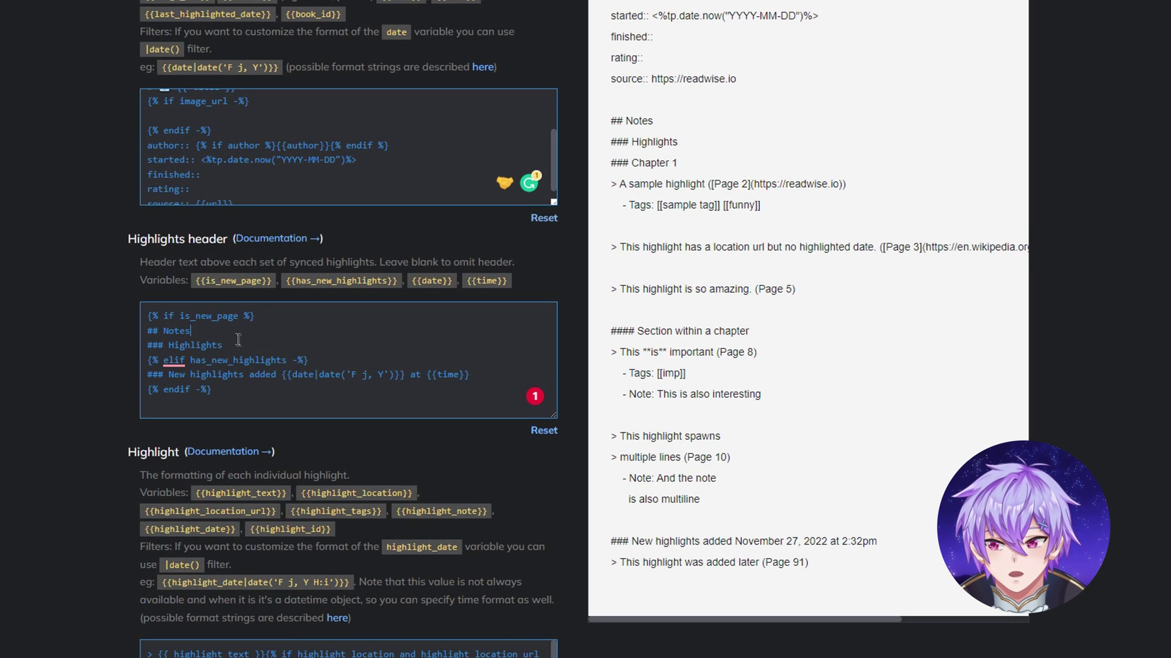
drag(219, 329, 145, 345)
click(310, 376)
drag(310, 405, 105, 367)
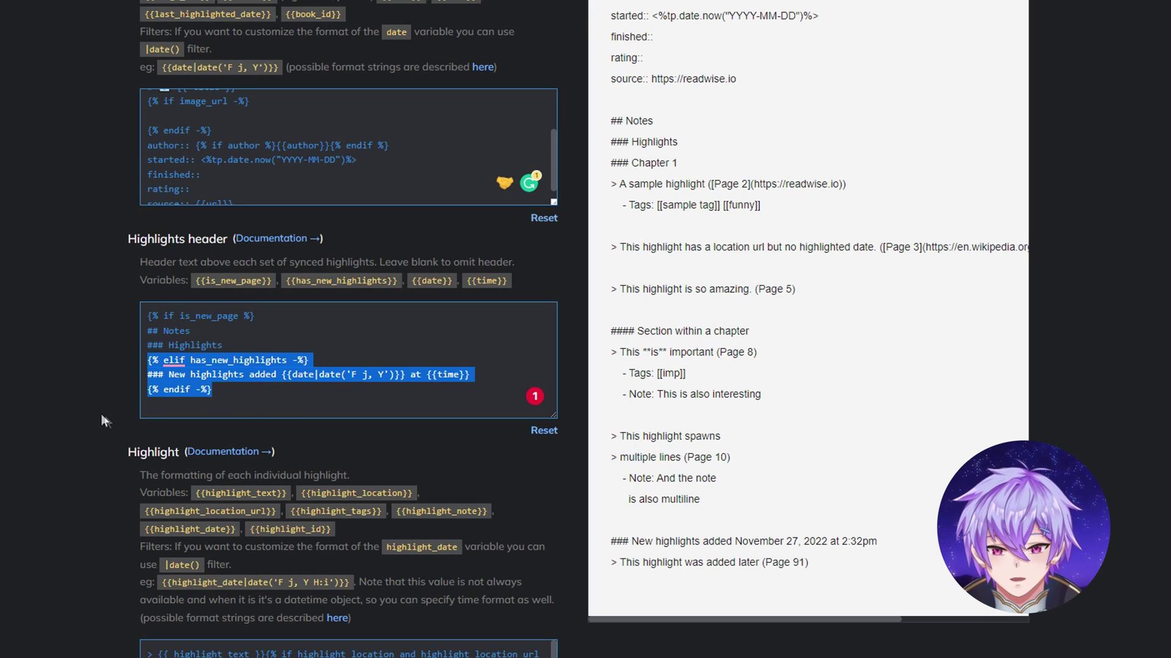
scroll(101, 415, down, 5)
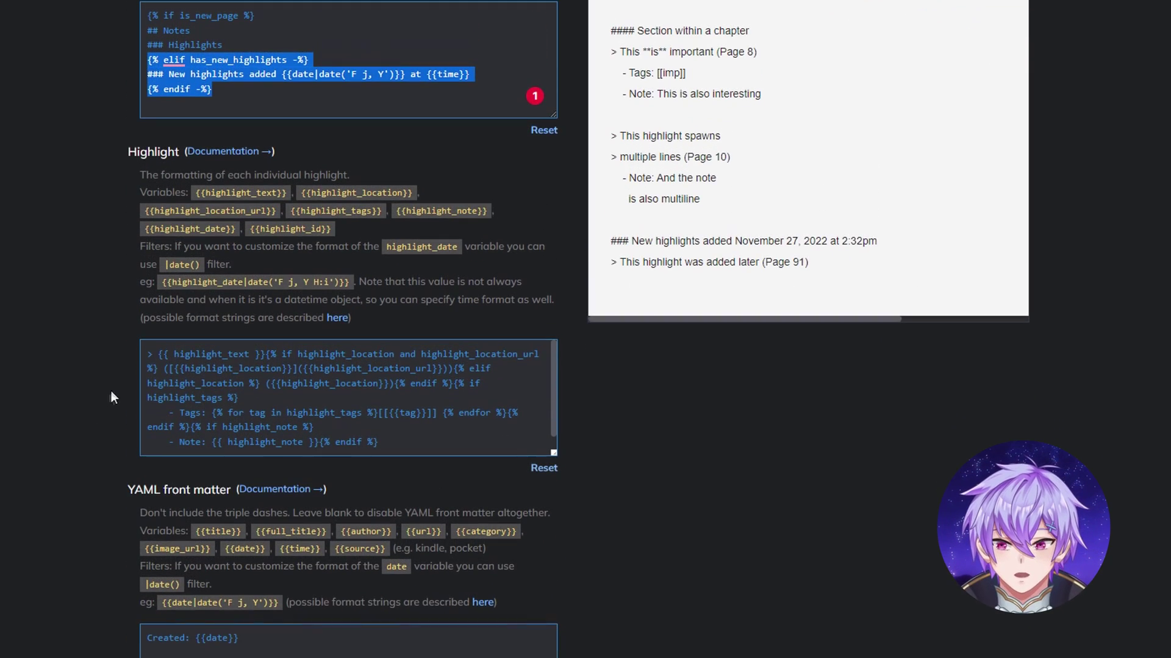
scroll(671, 378, up, 3)
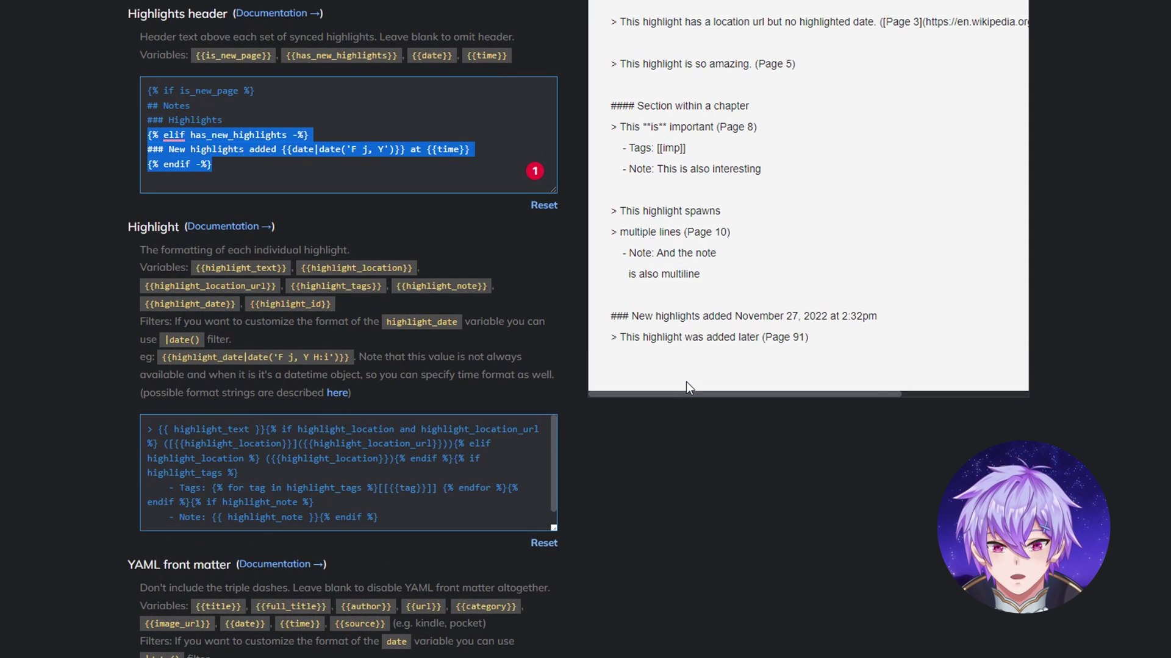
mouse_move(158, 505)
mouse_down()
mouse_move(136, 511)
mouse_move(144, 505)
mouse_up()
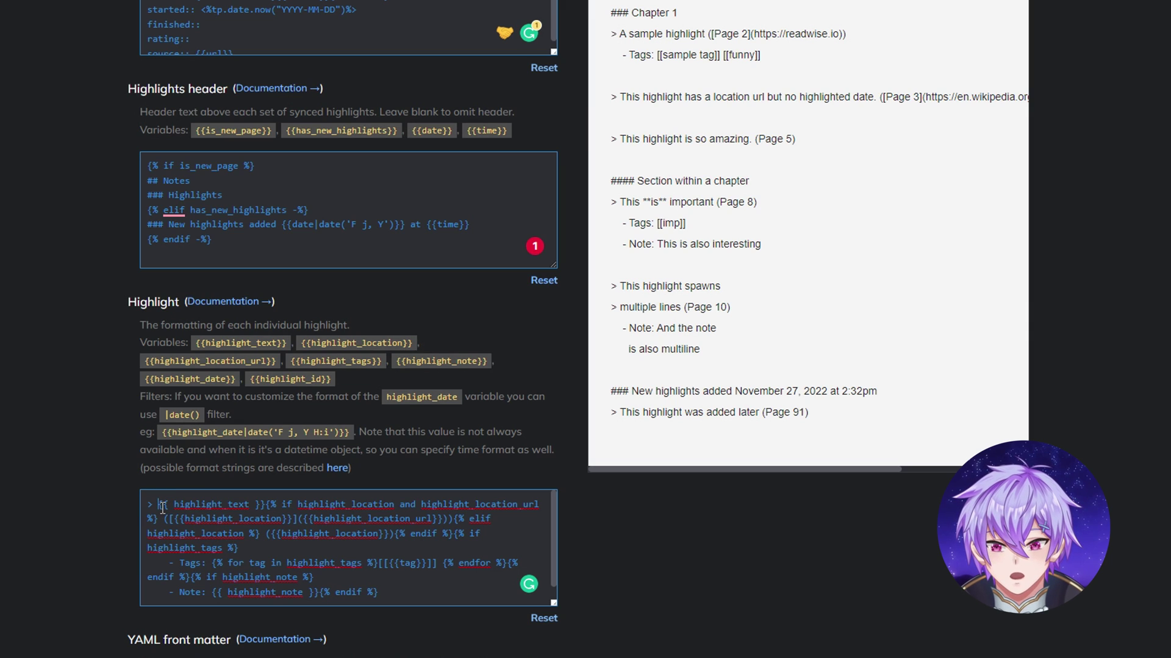
drag(161, 506, 305, 550)
click(304, 550)
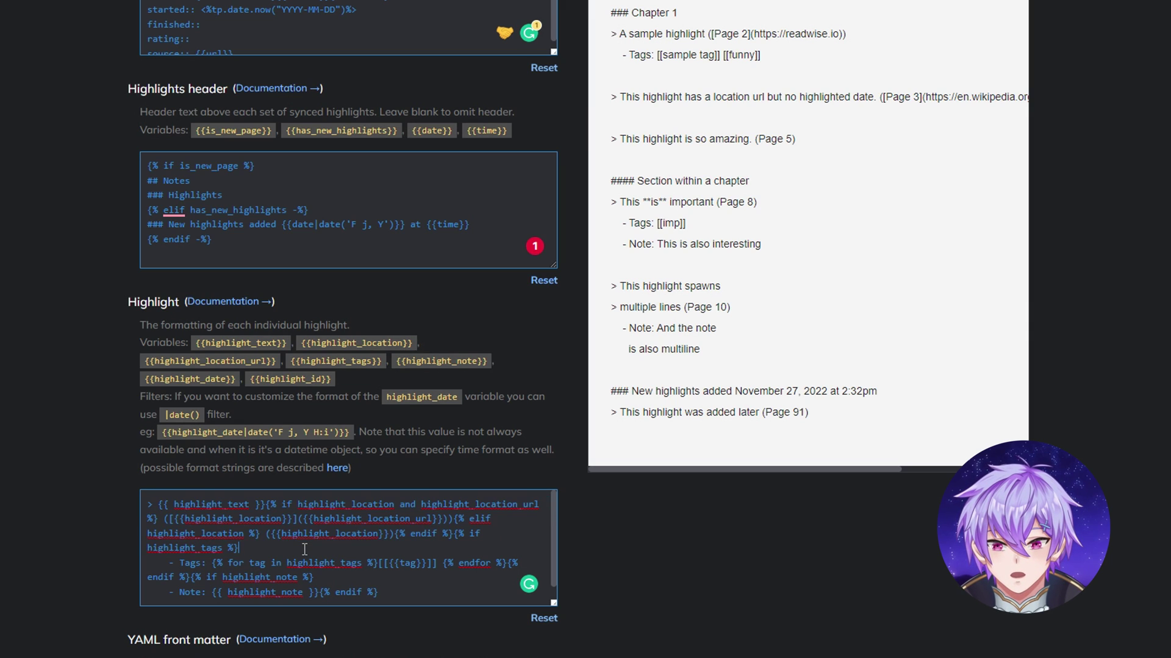
click(398, 591)
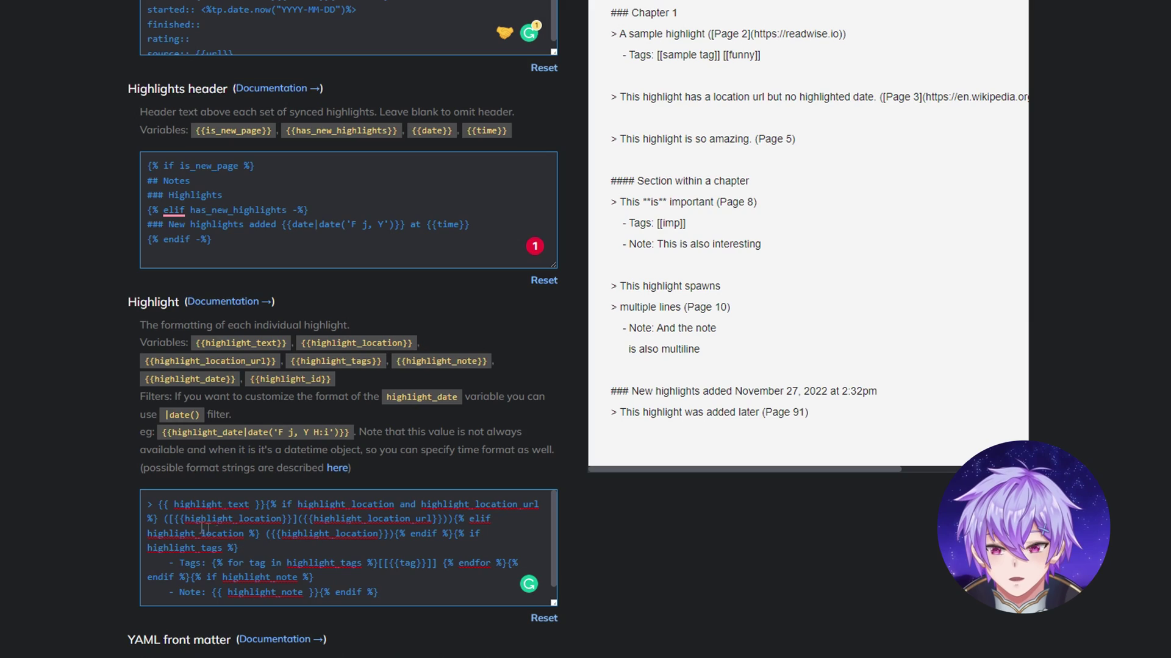
scroll(67, 503, up, 4)
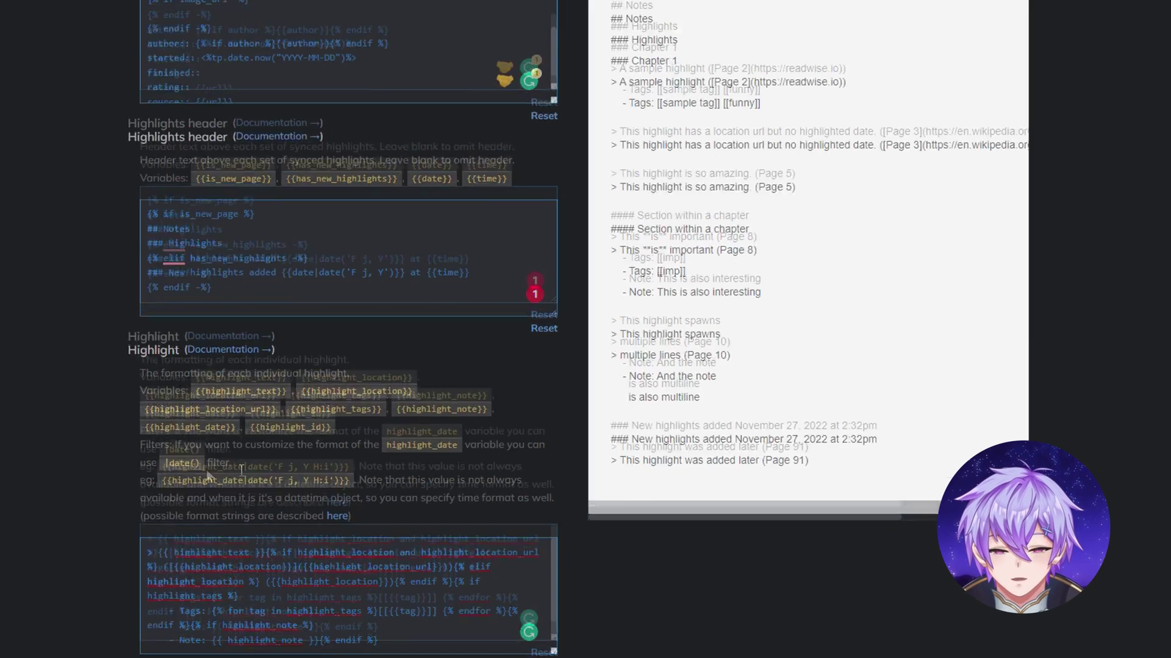
scroll(566, 491, down, 5)
scroll(563, 485, down, 1)
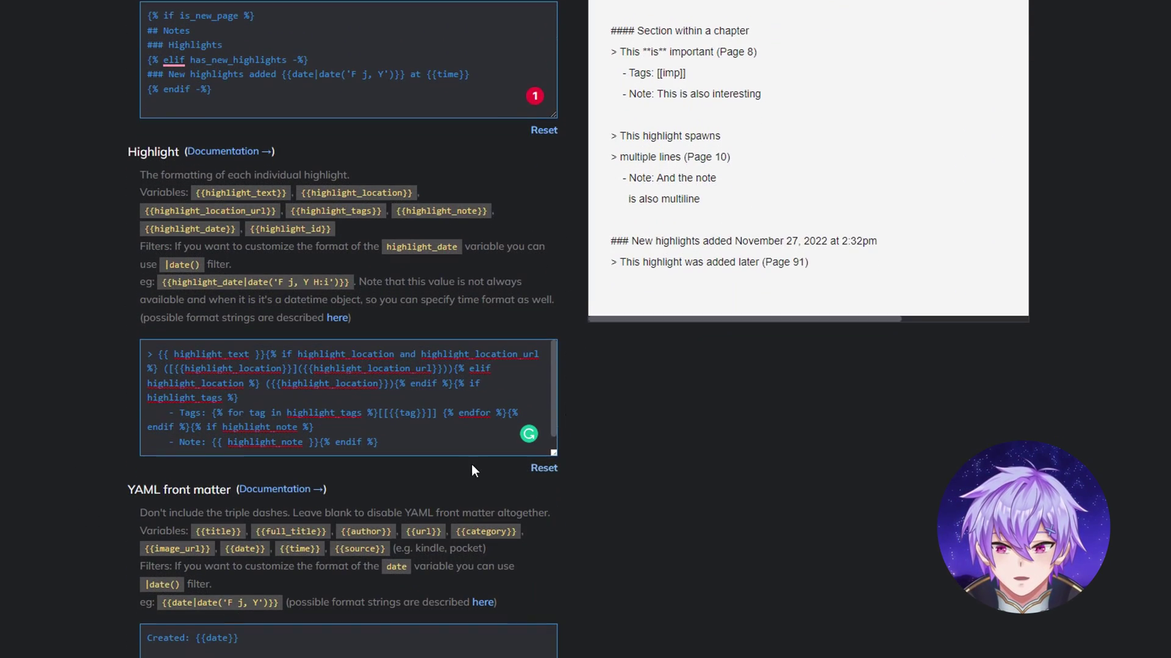
drag(399, 440, 66, 417)
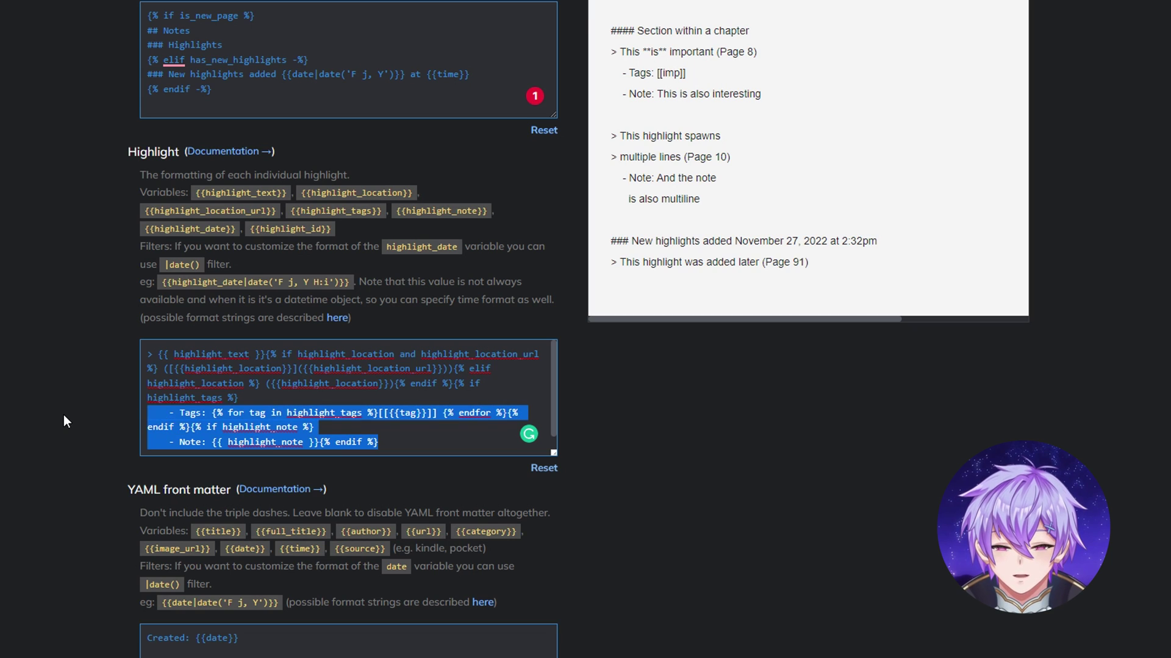
drag(391, 441, 104, 415)
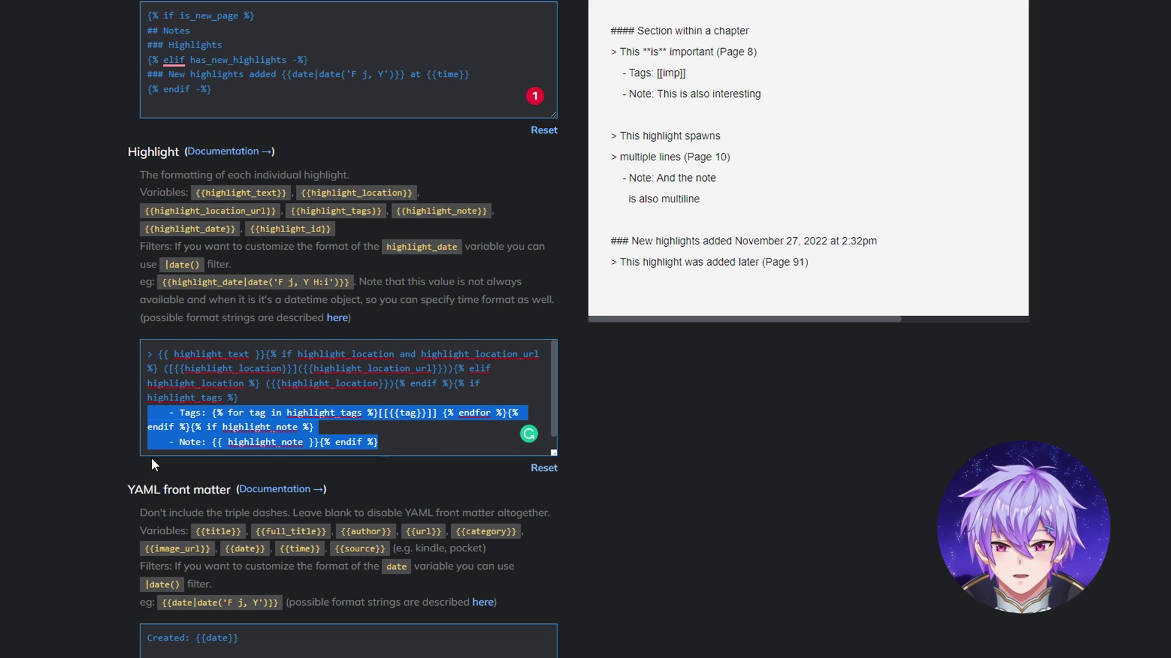
scroll(120, 452, down, 6)
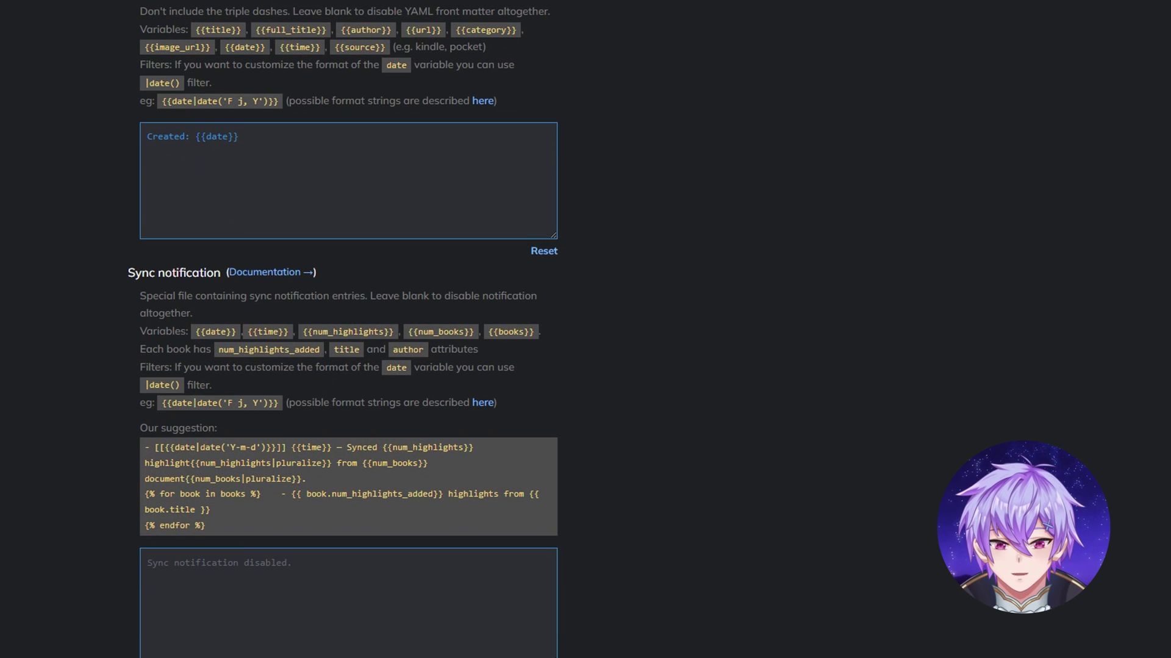
scroll(723, 566, down, 5)
scroll(789, 488, down, 3)
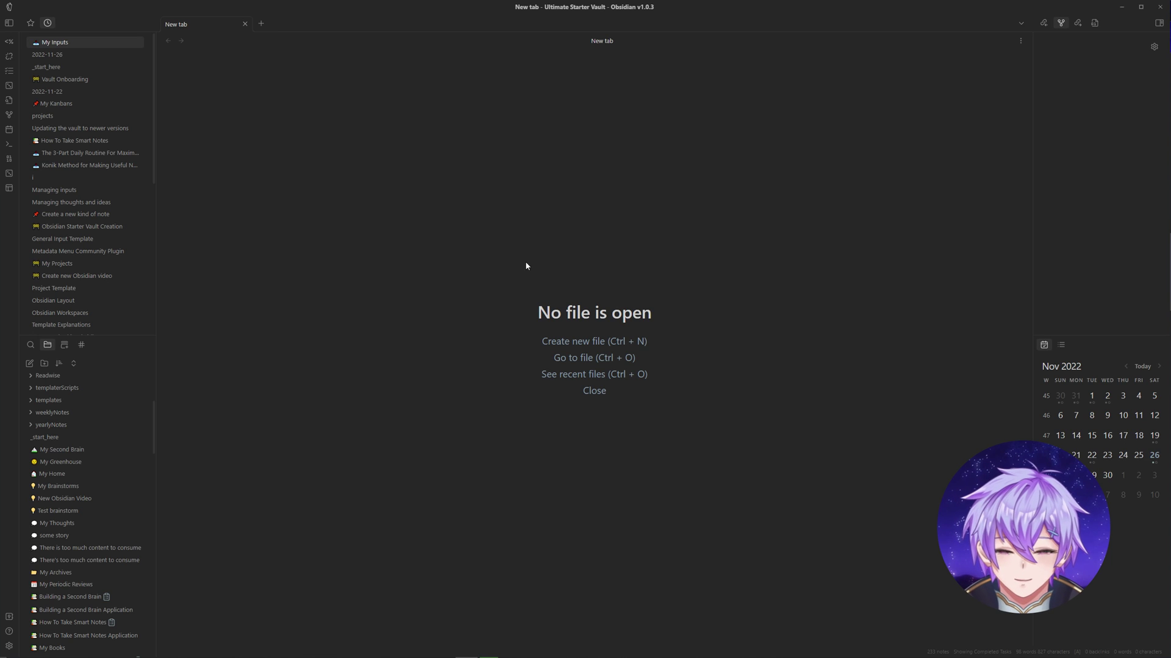
- Jump to the My Inputs note via a Ctrl+O search for 'input'
key(ctrl+o)
text(input)
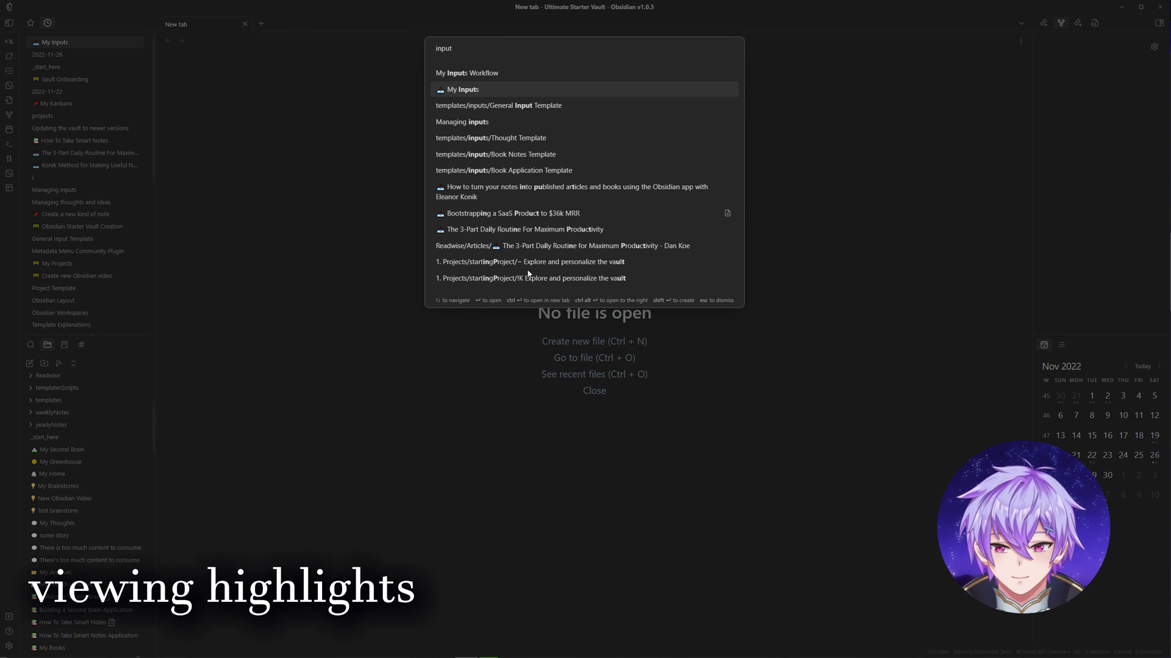
key(Return)
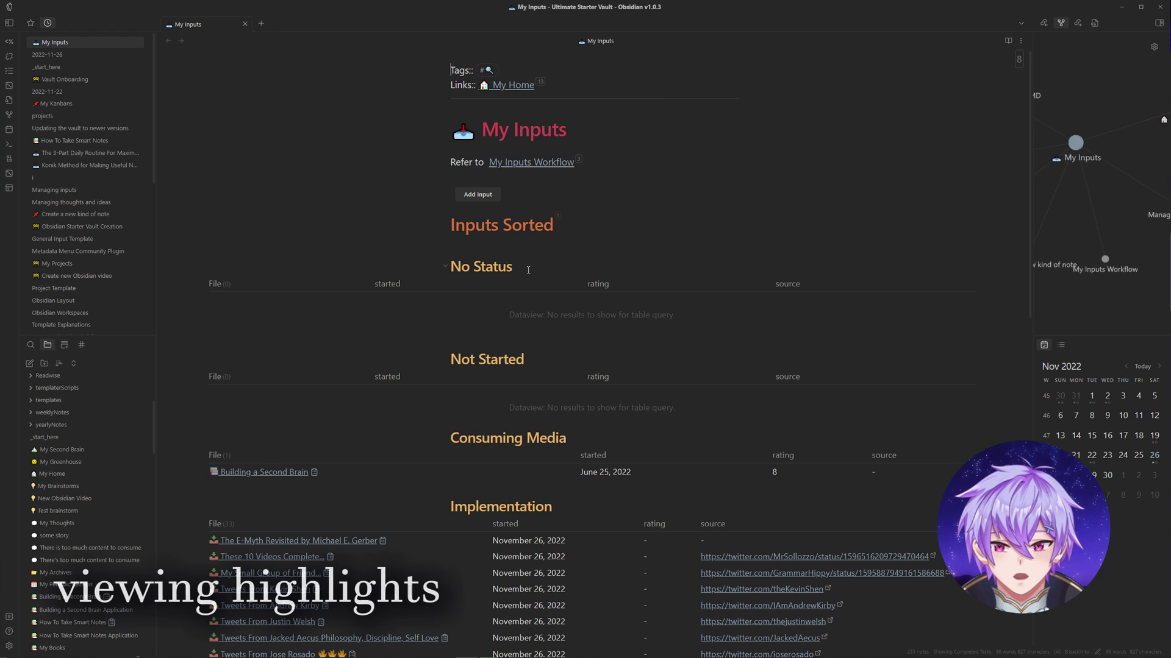
scroll(167, 271, down, 1)
scroll(167, 271, down, 2)
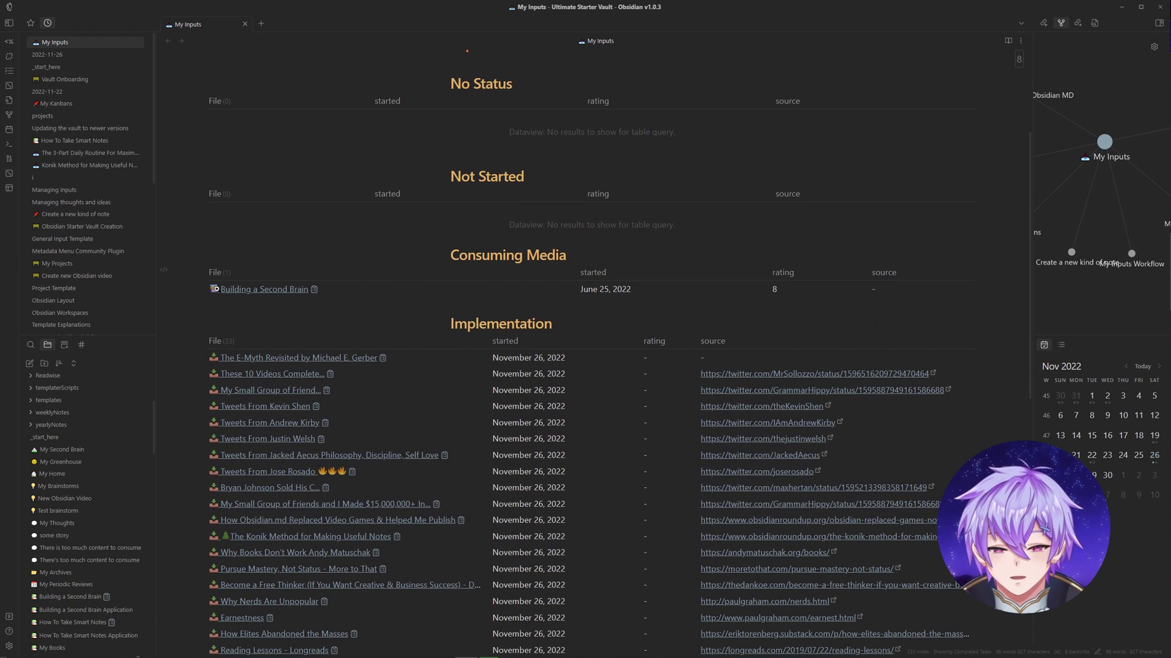
scroll(580, 275, down, 2)
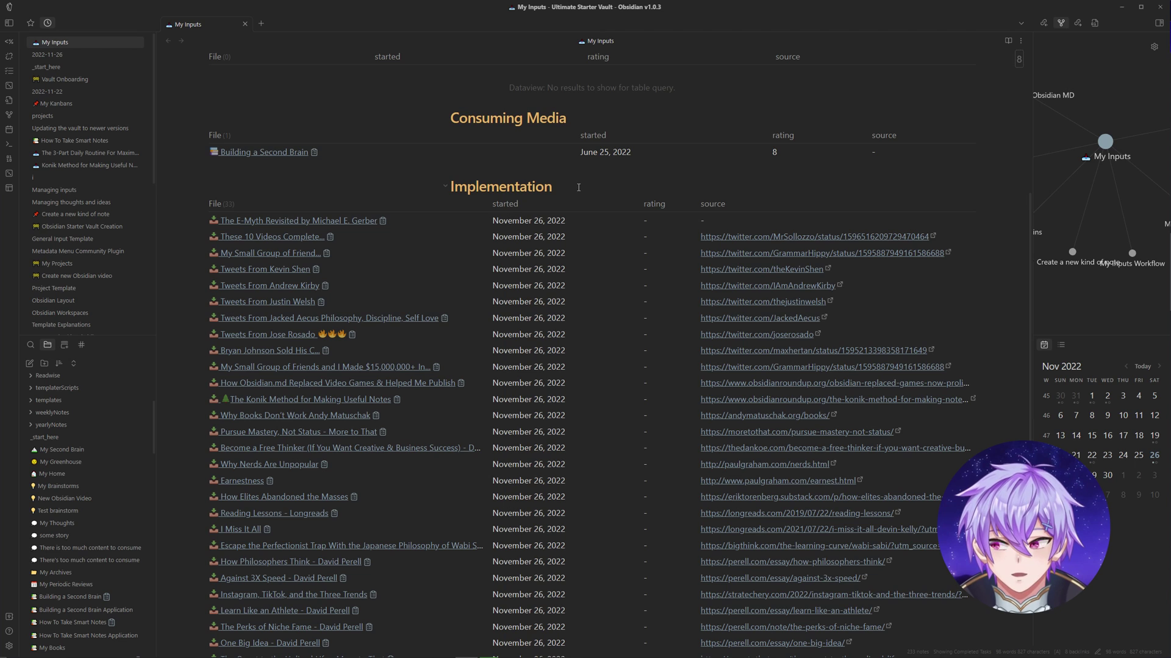
- Inspect the Implementation table's Dataview query and its 33 listed Readwise inputs
drag(553, 187, 450, 186)
click(450, 187)
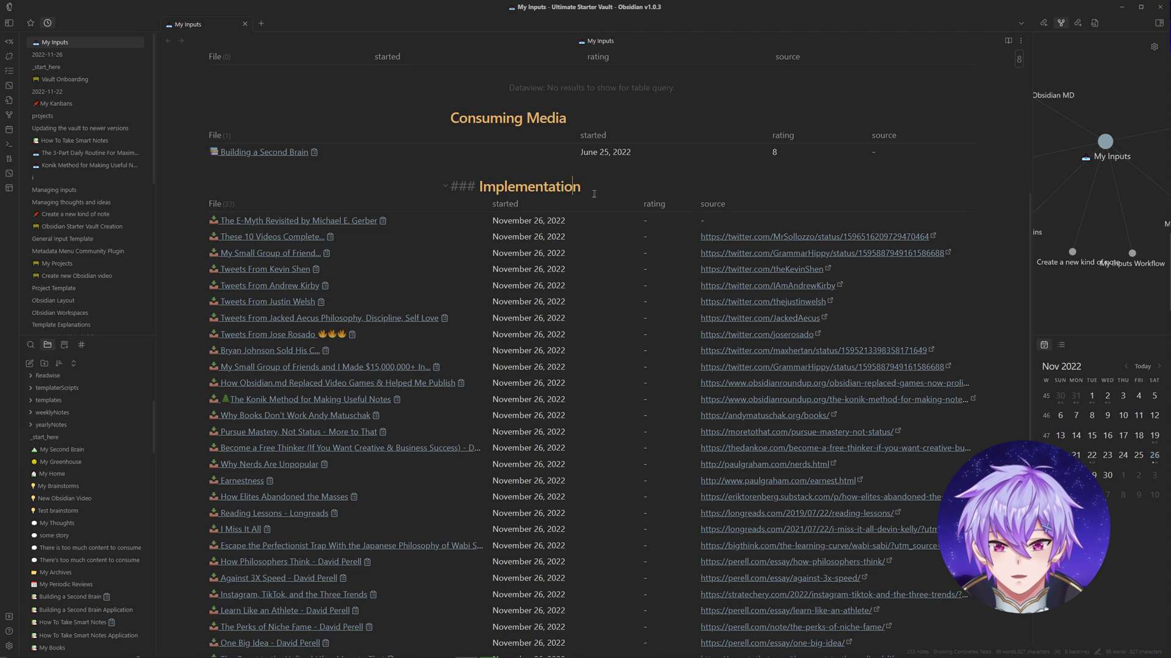
click(506, 237)
double_click(507, 237)
key(Up)
key(Up)
key(Up)
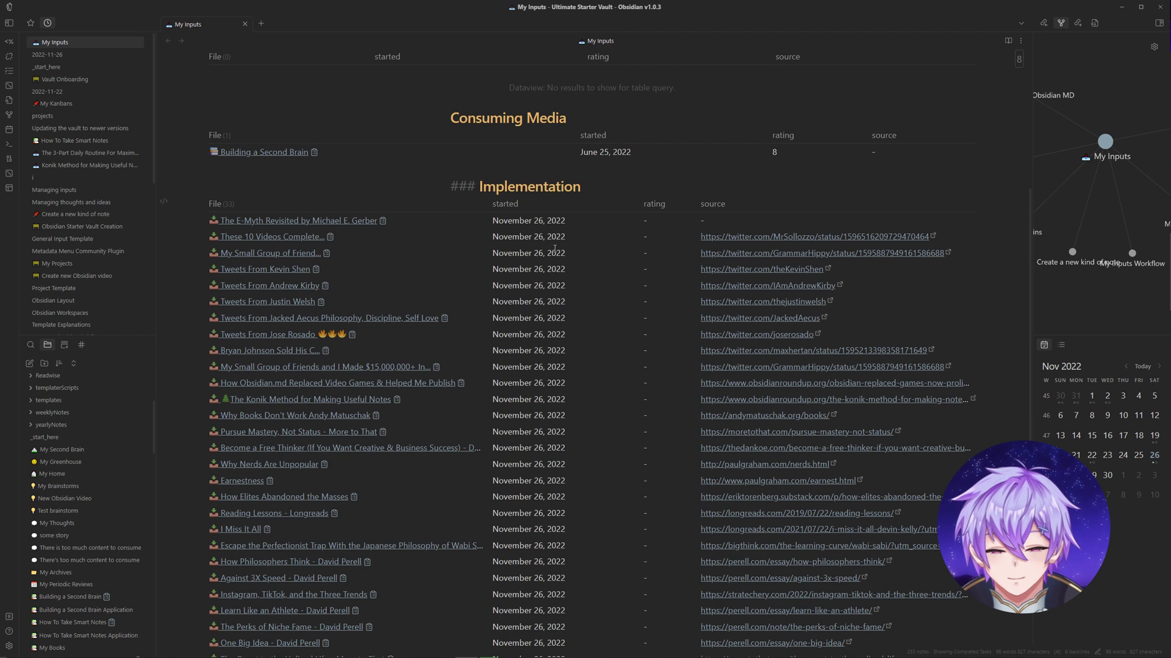
scroll(336, 234, down, 1)
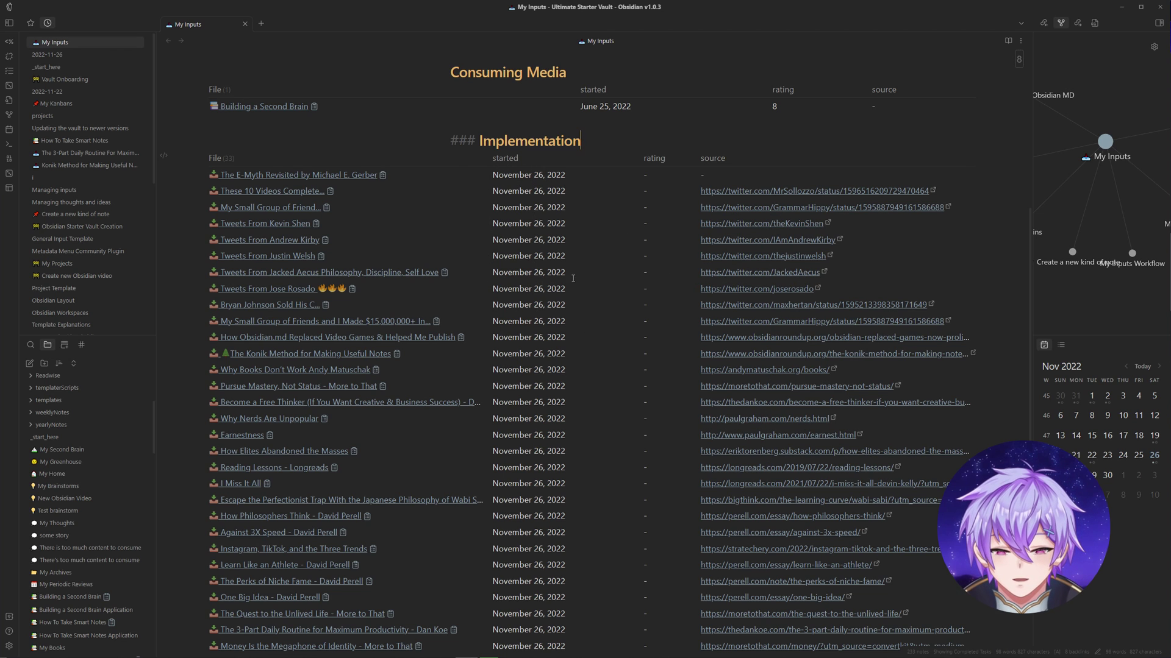
scroll(573, 278, down, 3)
scroll(534, 491, up, 2)
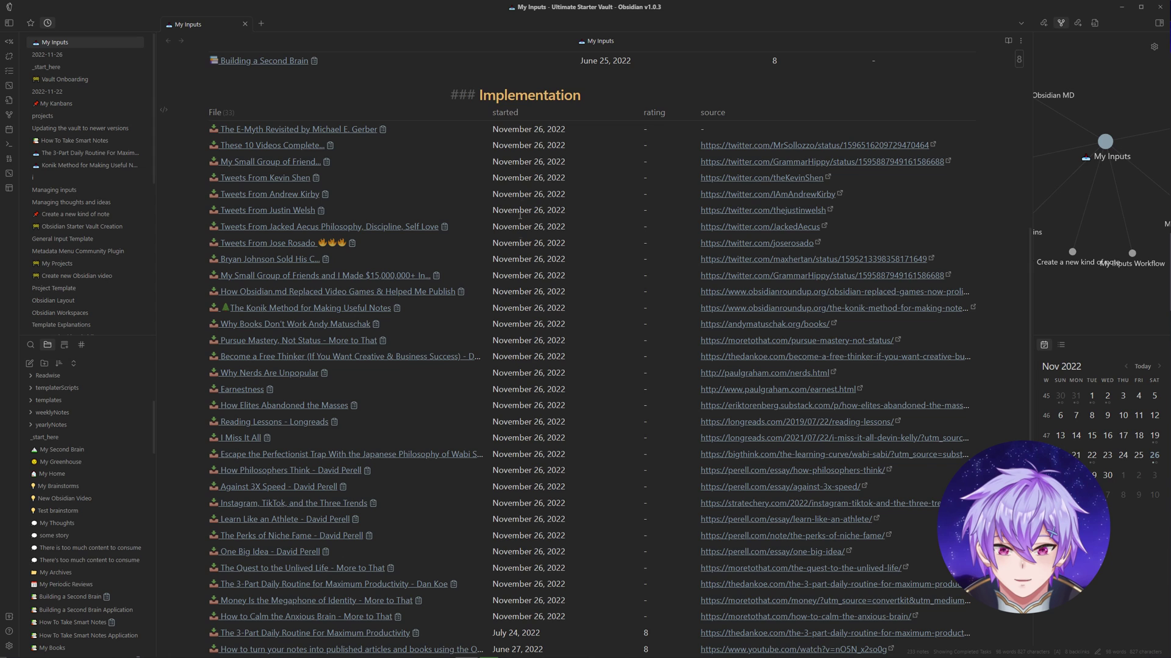
drag(491, 132, 588, 110)
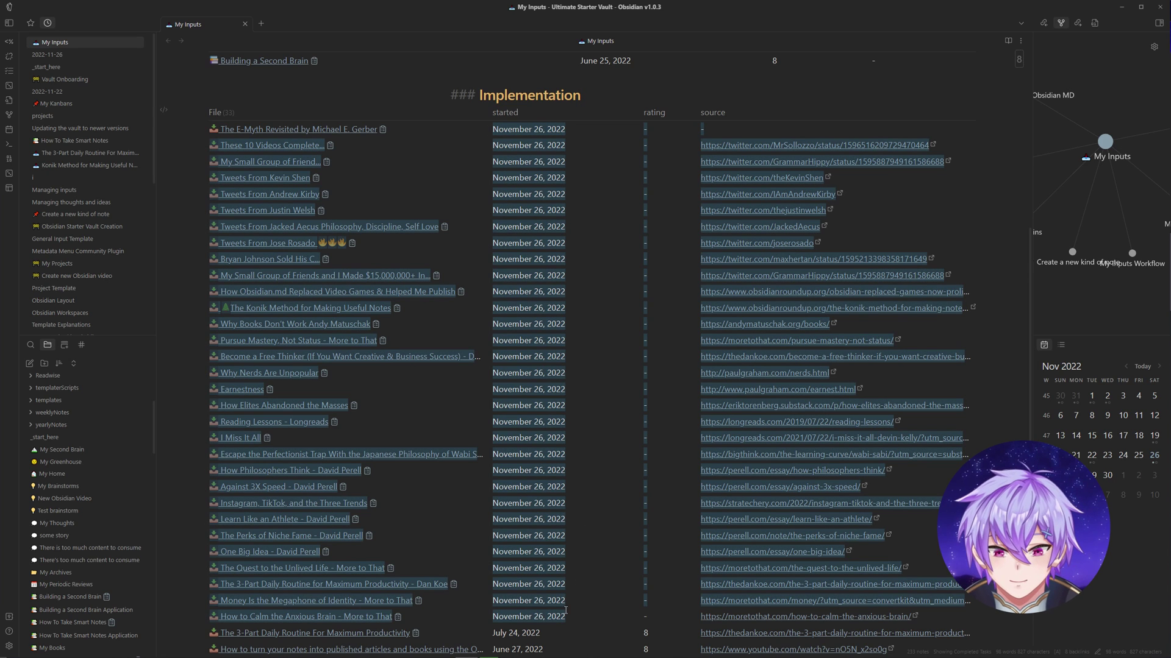
click(588, 108)
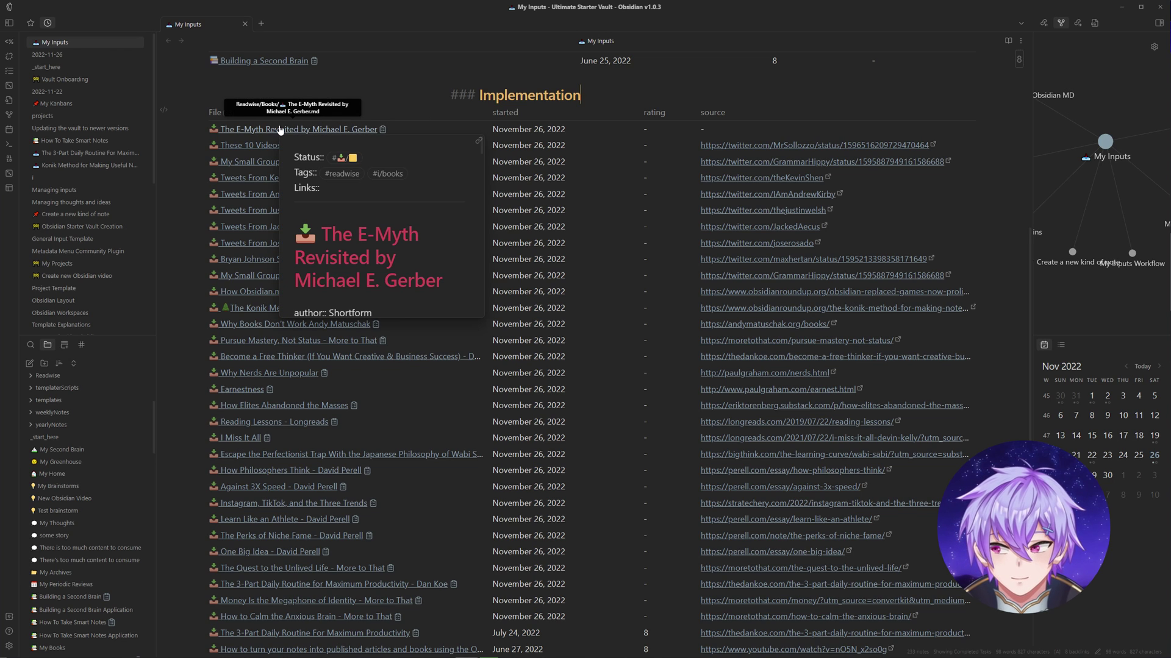
- Open The E-Myth Revisited note and look over its empty finished, rating and source fields and highlights
click(240, 136)
scroll(495, 185, down, 2)
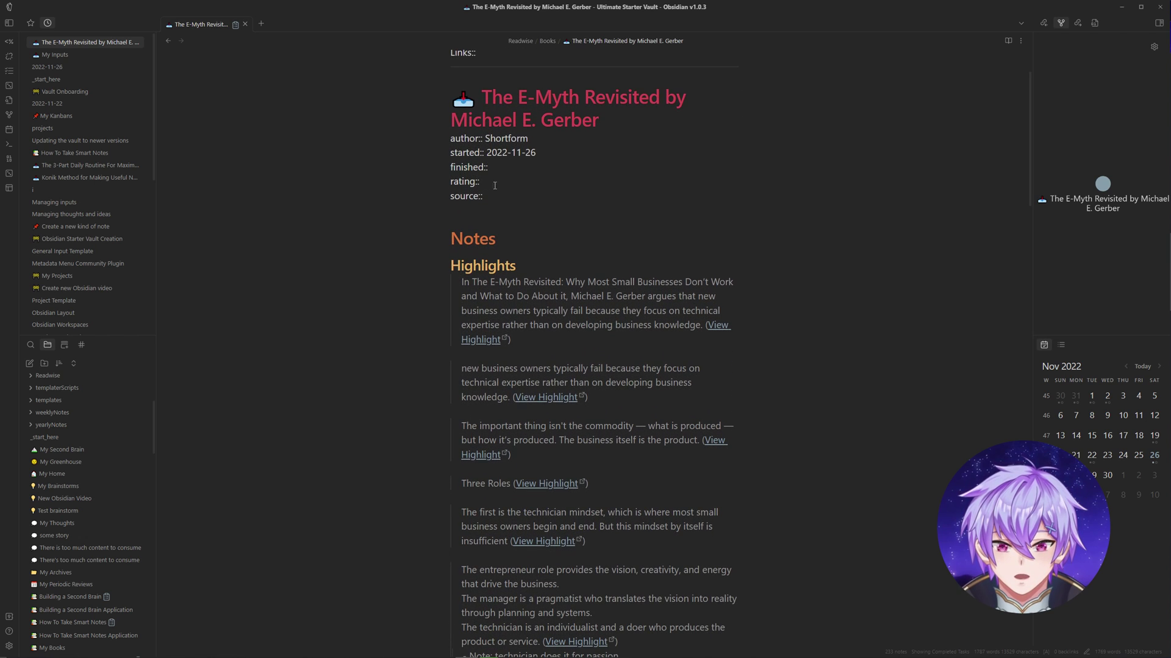
scroll(543, 196, down, 3)
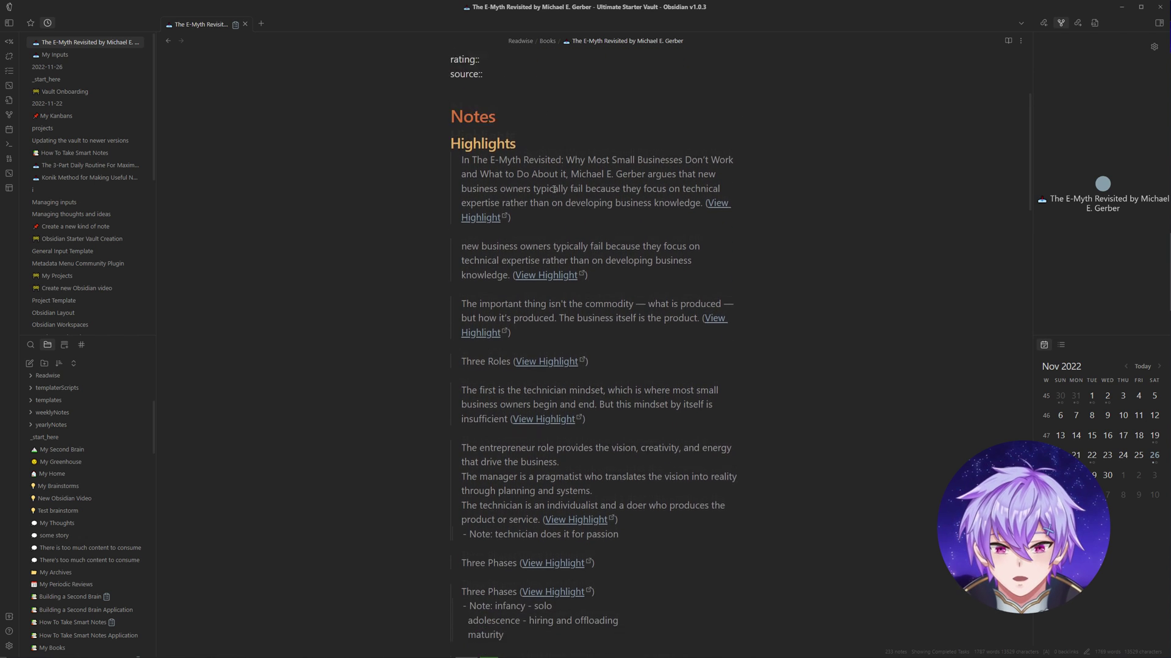
scroll(452, 305, up, 5)
click(453, 305)
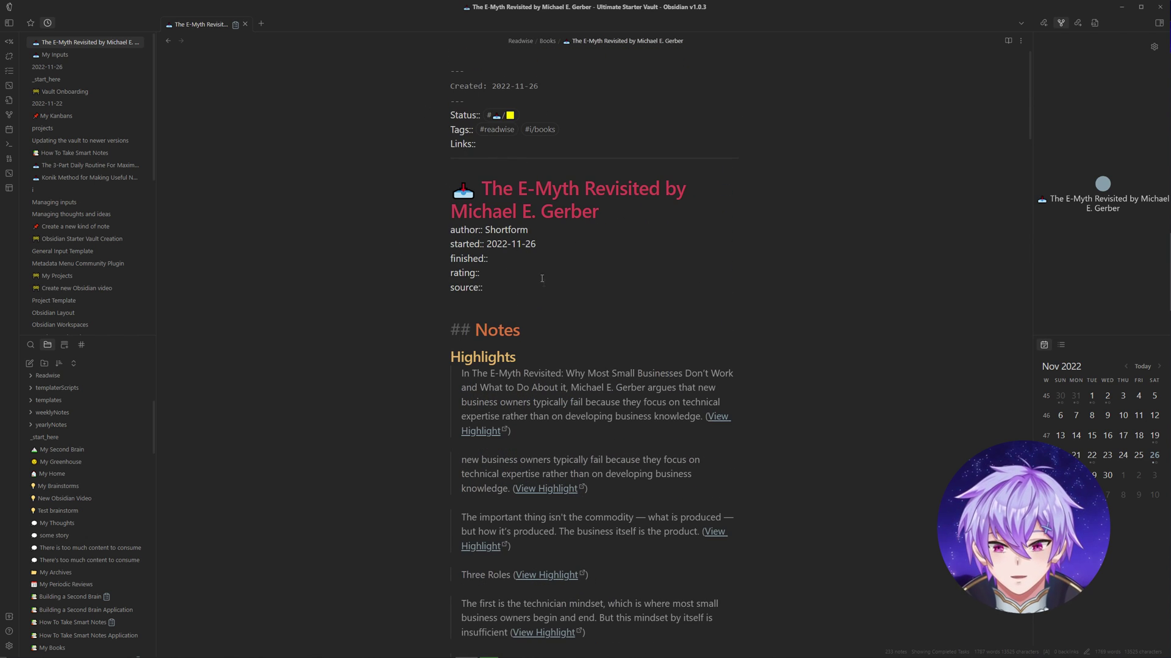
drag(548, 141, 454, 70)
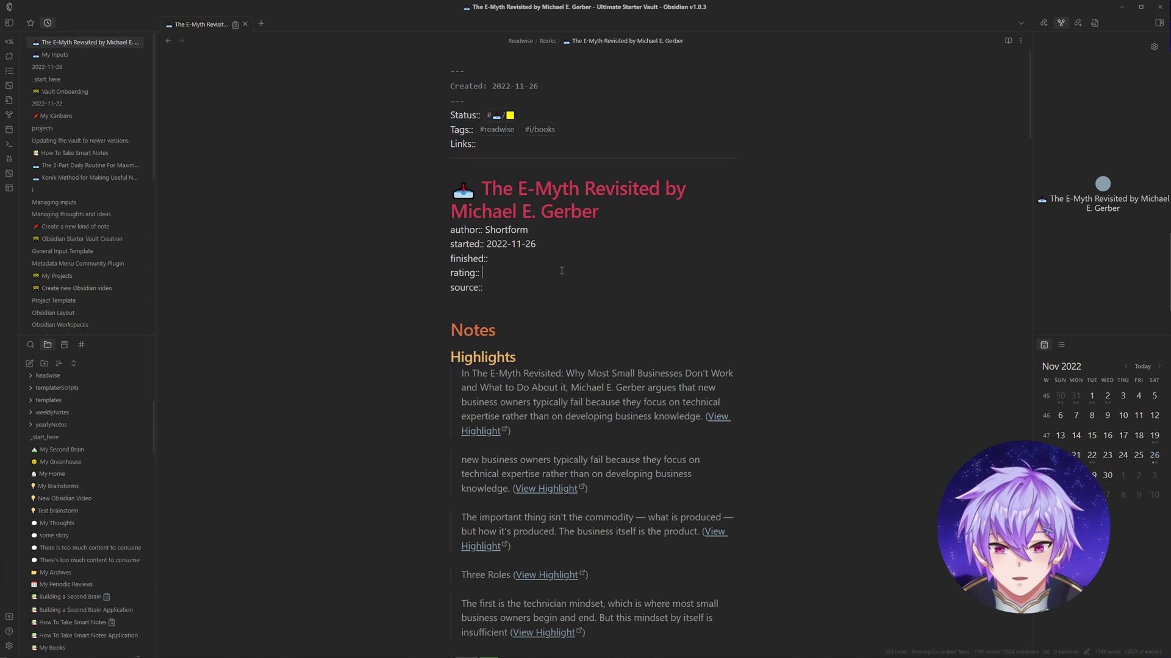
drag(485, 288, 421, 229)
click(554, 303)
scroll(473, 227, down, 3)
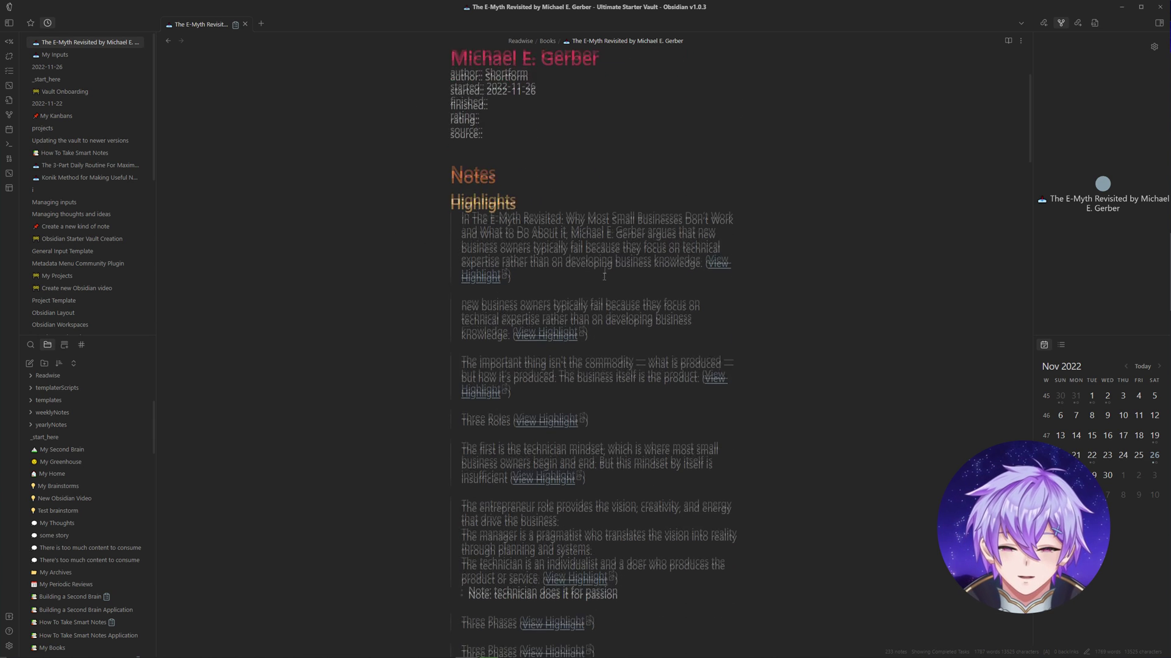
scroll(573, 207, down, 1)
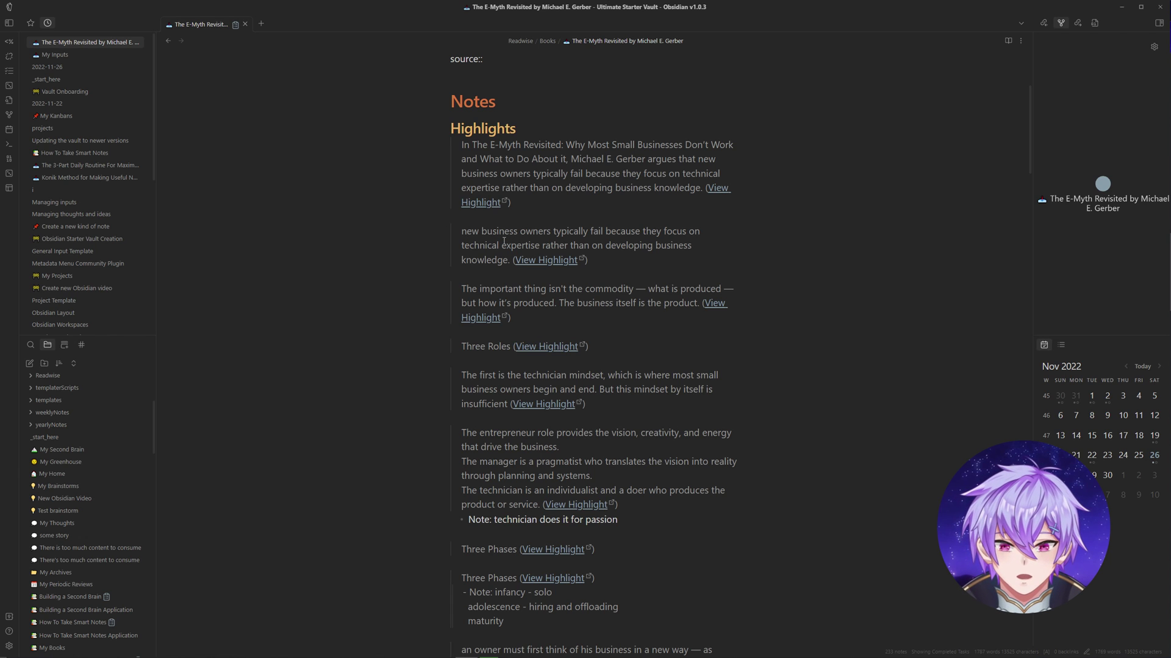
scroll(518, 248, down, 3)
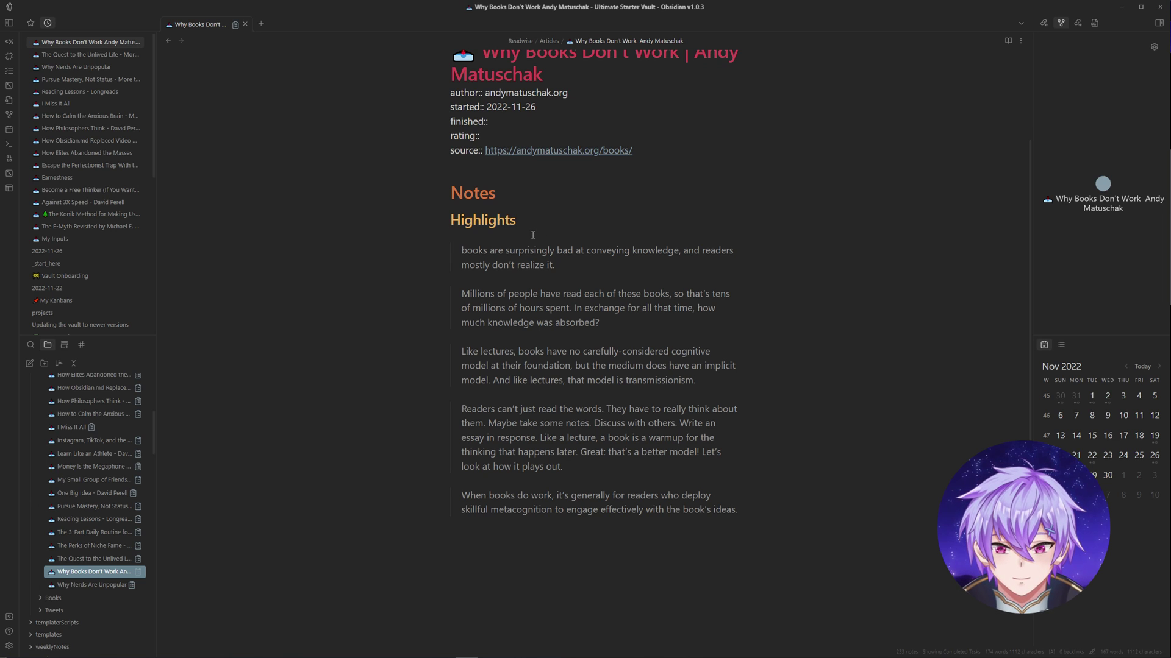
- Add the level-4 heading 'Books aren't that important for learning' above the five highlight paragraphs
text(##)
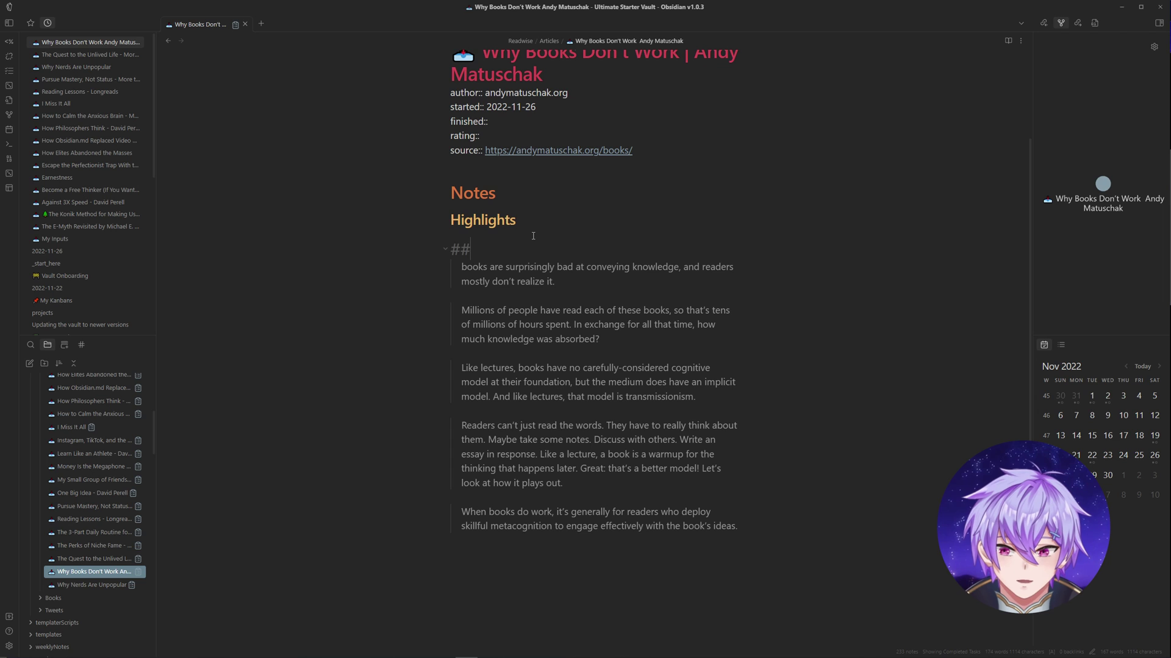
text(## Books)
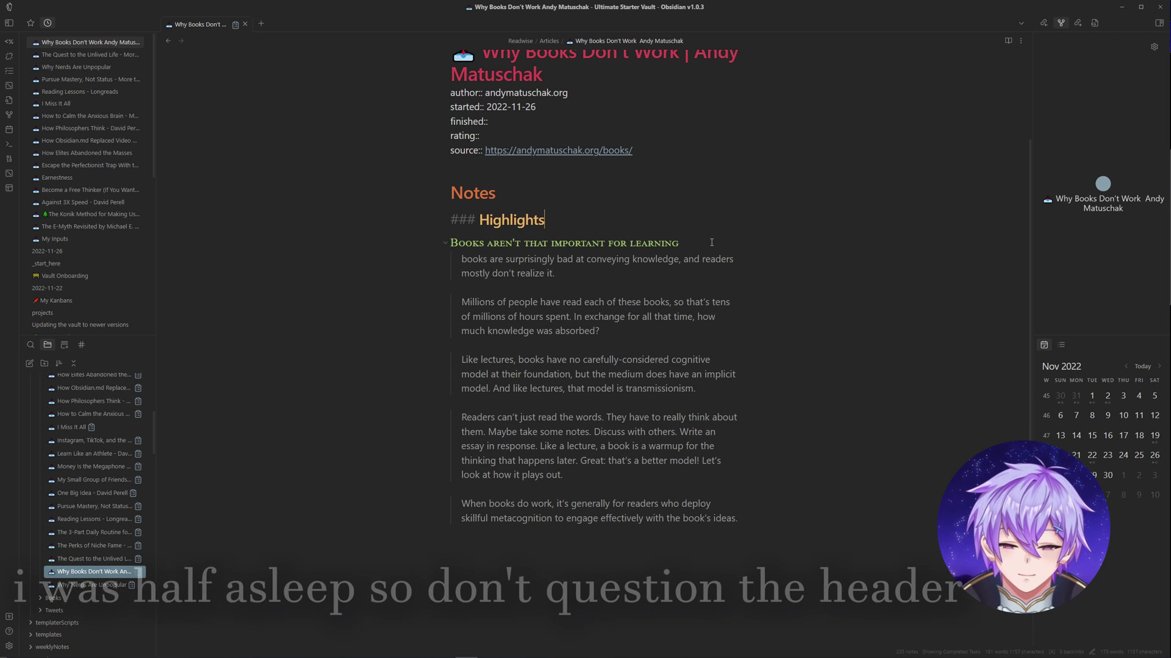
key(ctrl+shift+Left)
key(ctrl+shift+Left)
key(ctrl+shift+Left)
key(ctrl+shift+Left)
key(ctrl+shift+Left)
key(ctrl+shift+Left)
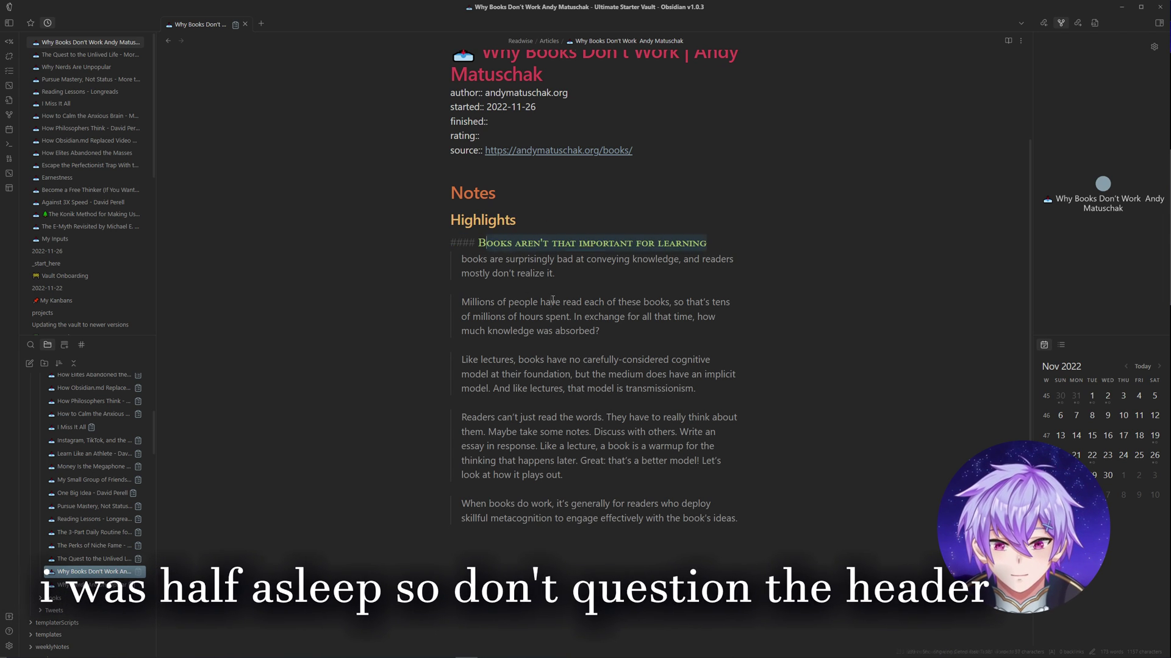
click(463, 532)
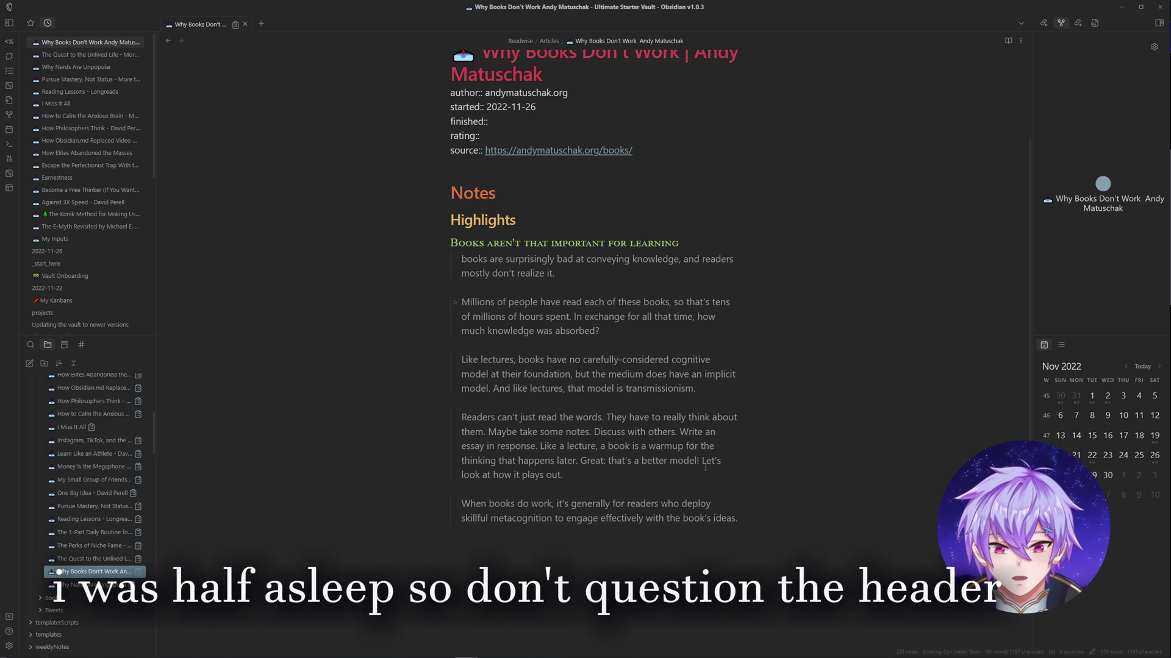
drag(463, 532, 396, 256)
click(395, 256)
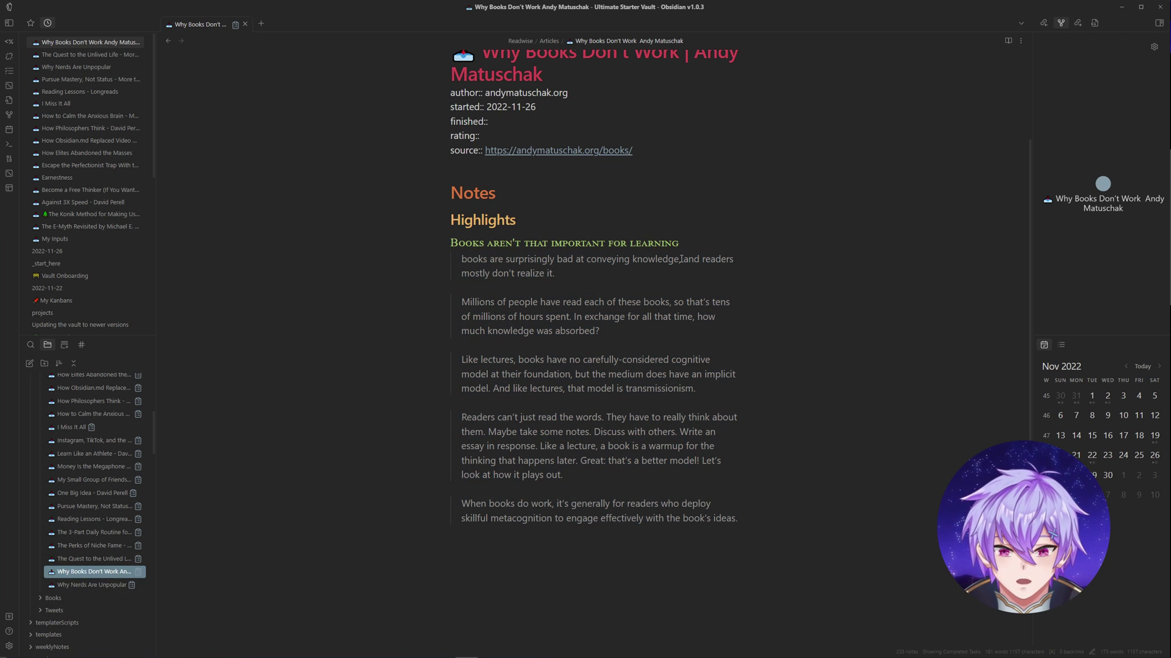
click(694, 242)
shift+click(478, 242)
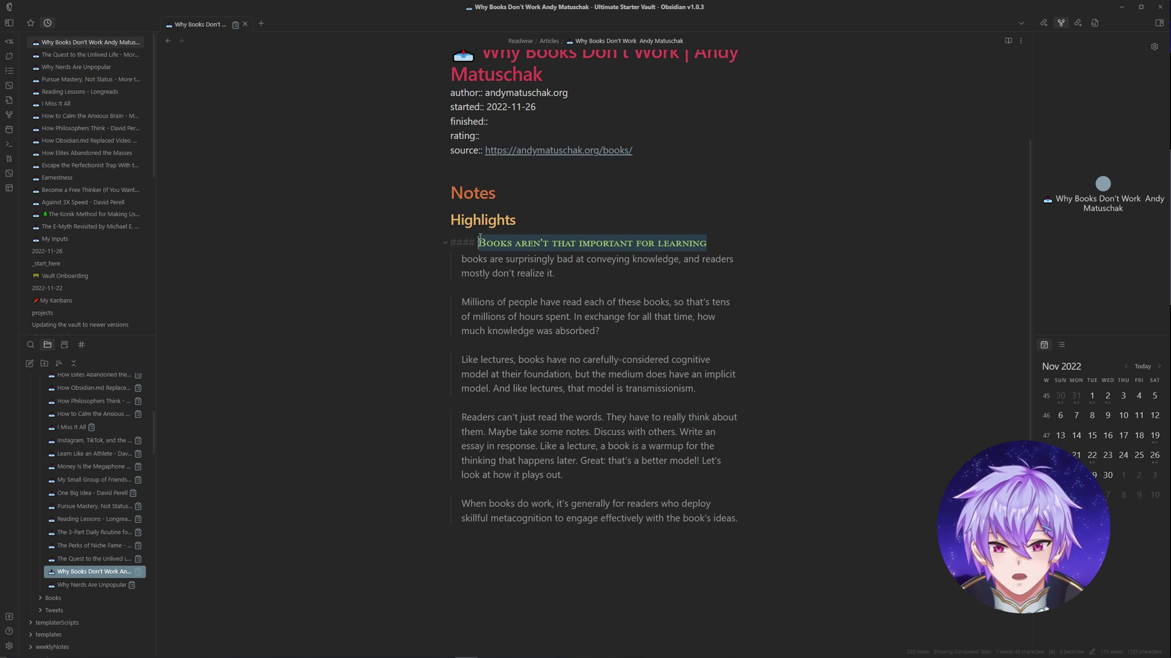
click(514, 250)
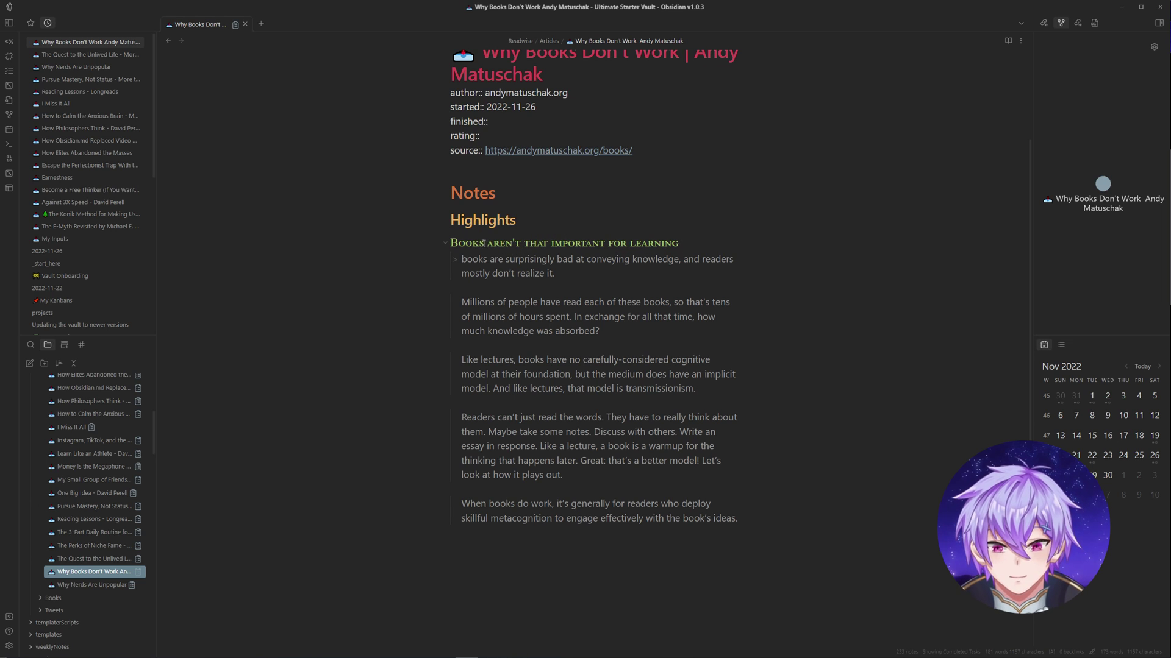
drag(641, 242, 499, 258)
click(548, 225)
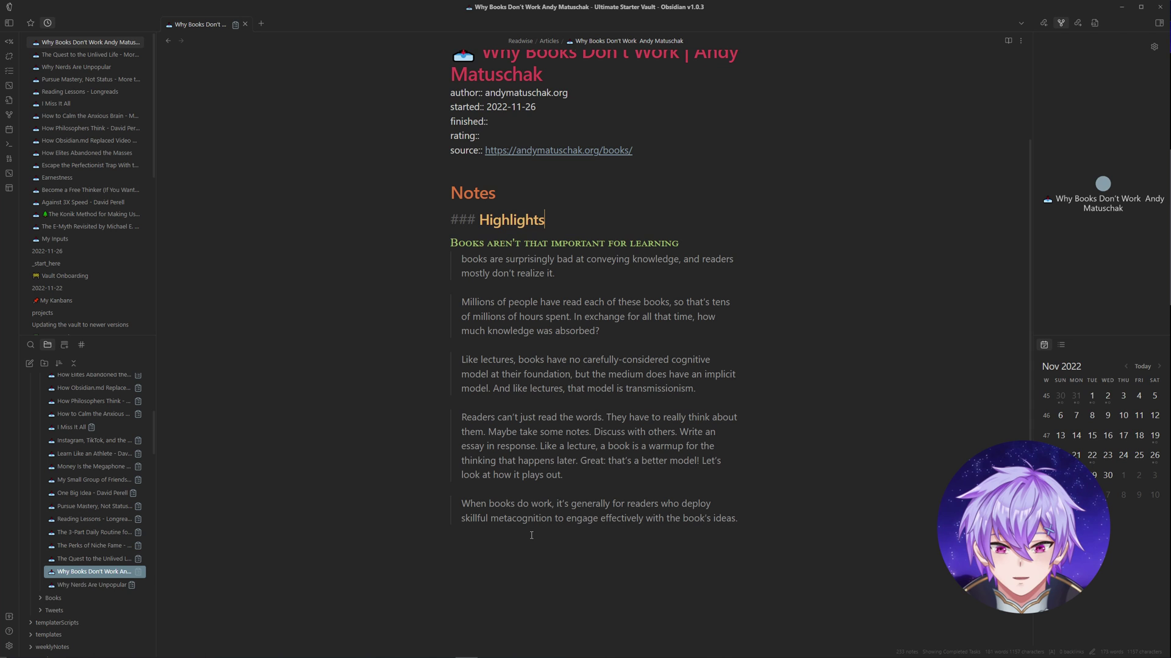
- Create a new vault folder named jsScripts
mouse_move(225, 652)
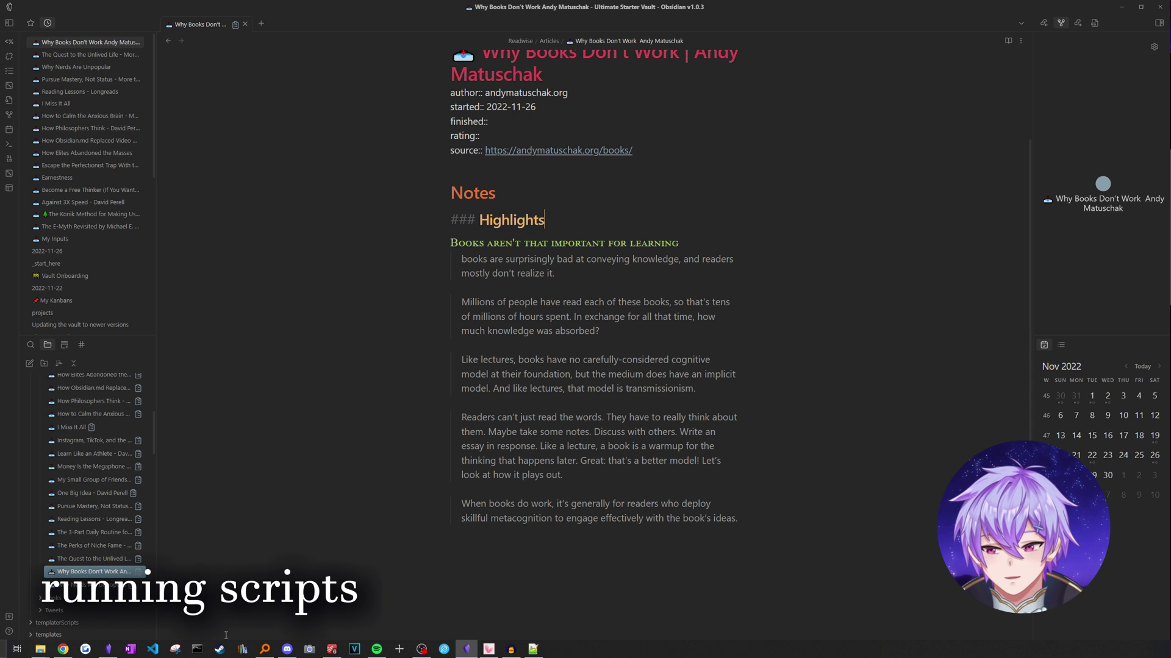
scroll(92, 488, up, 4)
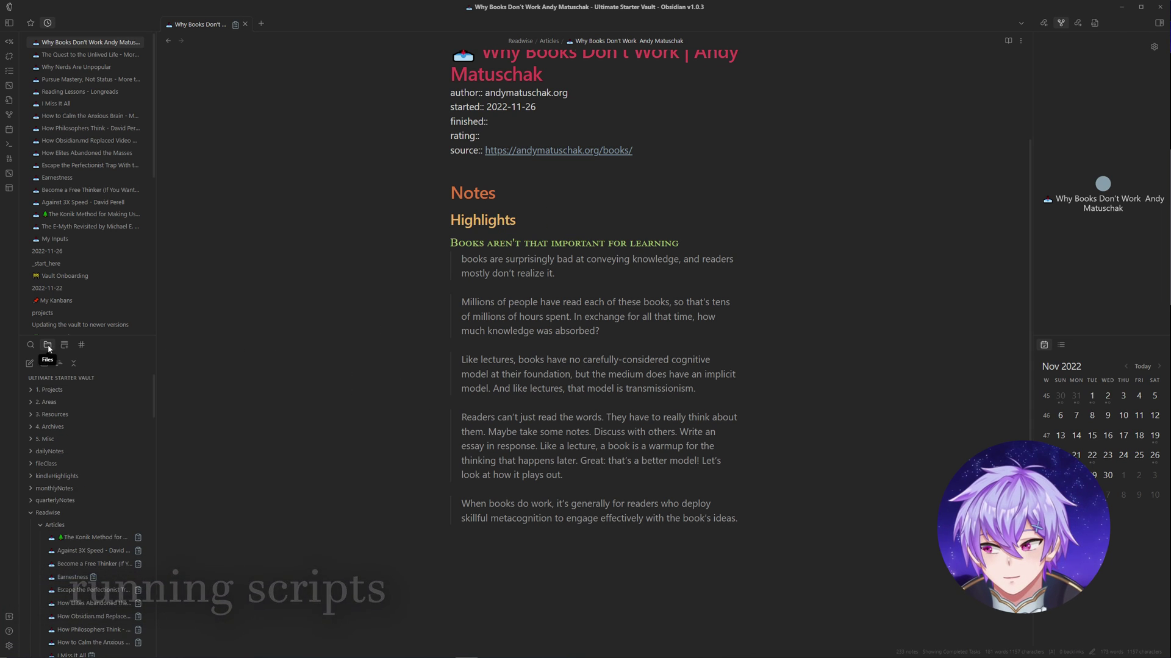
click(44, 364)
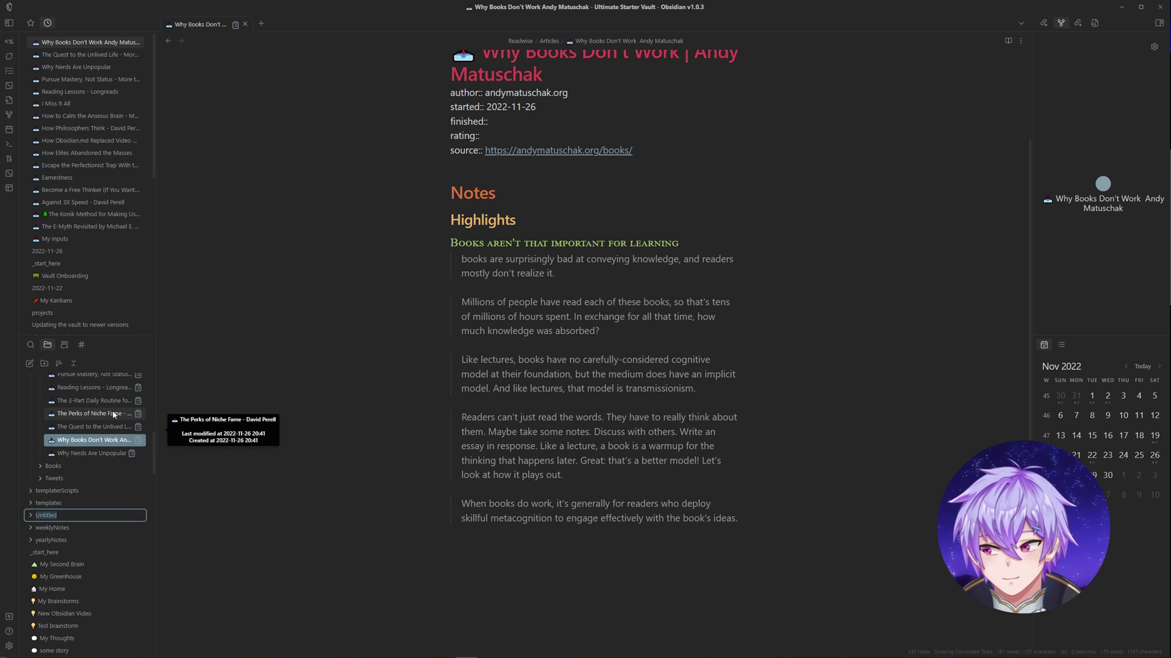
text(jsScr)
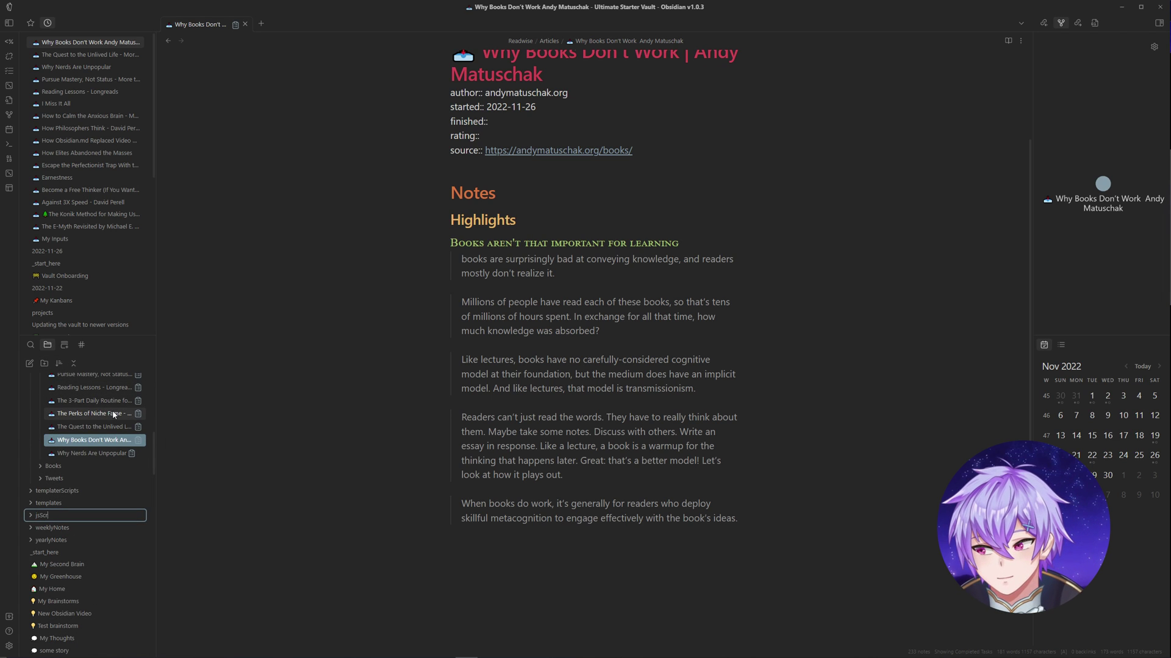
text(ipts)
key(Return)
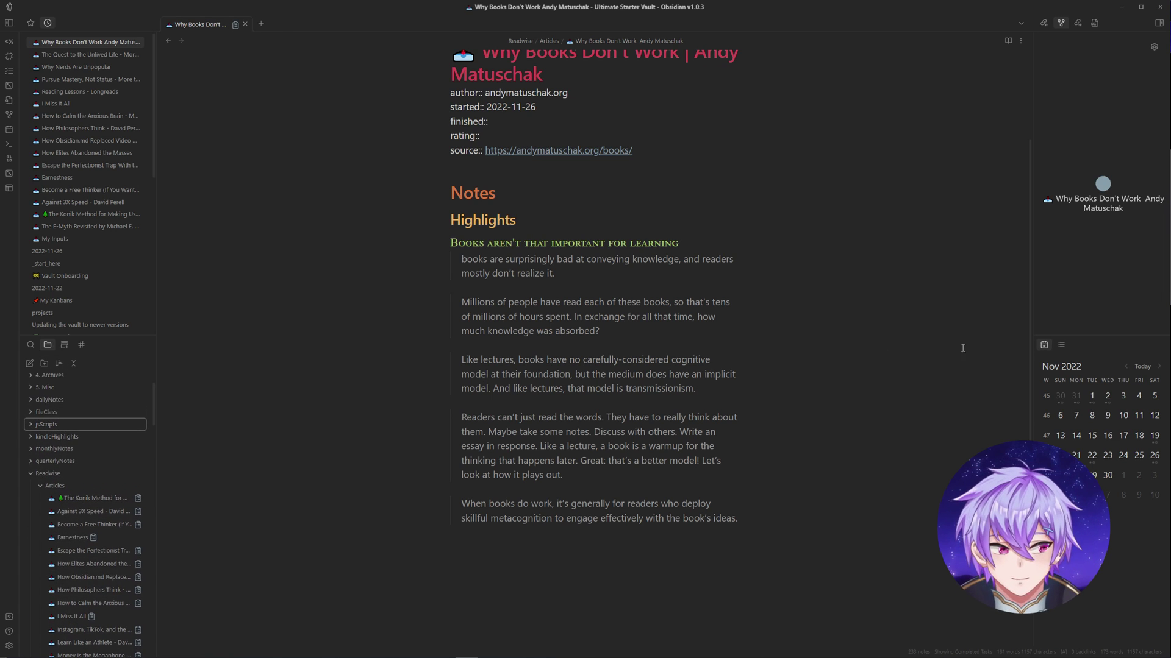
- Reveal the vault folder in the system file browser
drag(1170, 286, 53, 427)
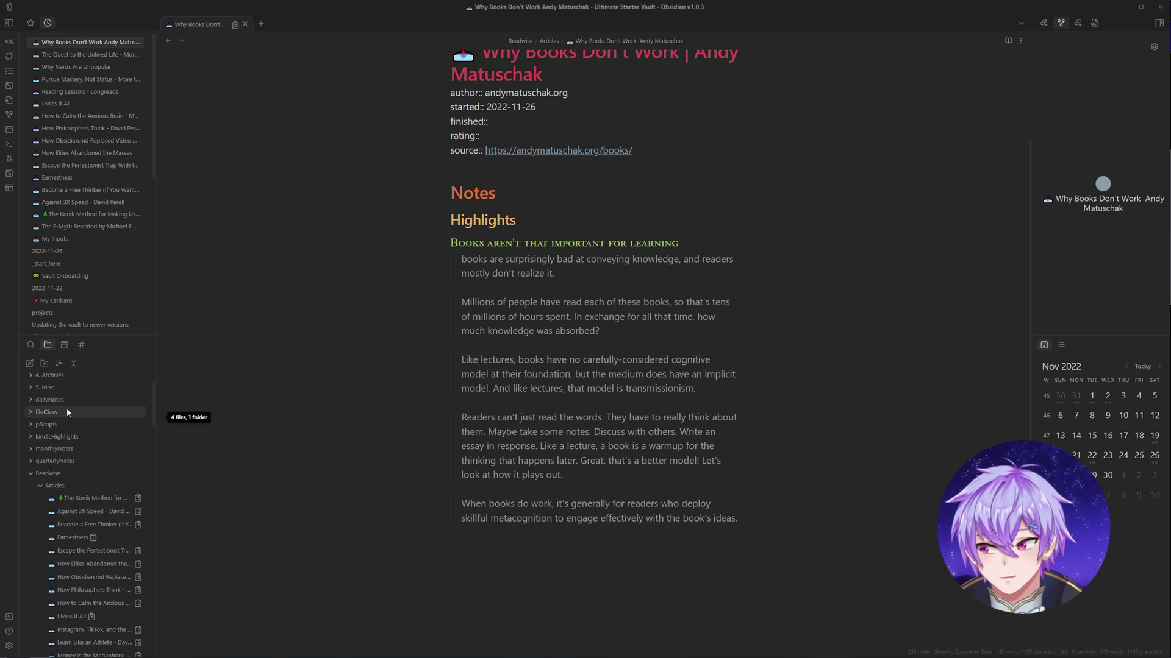
right_click(60, 413)
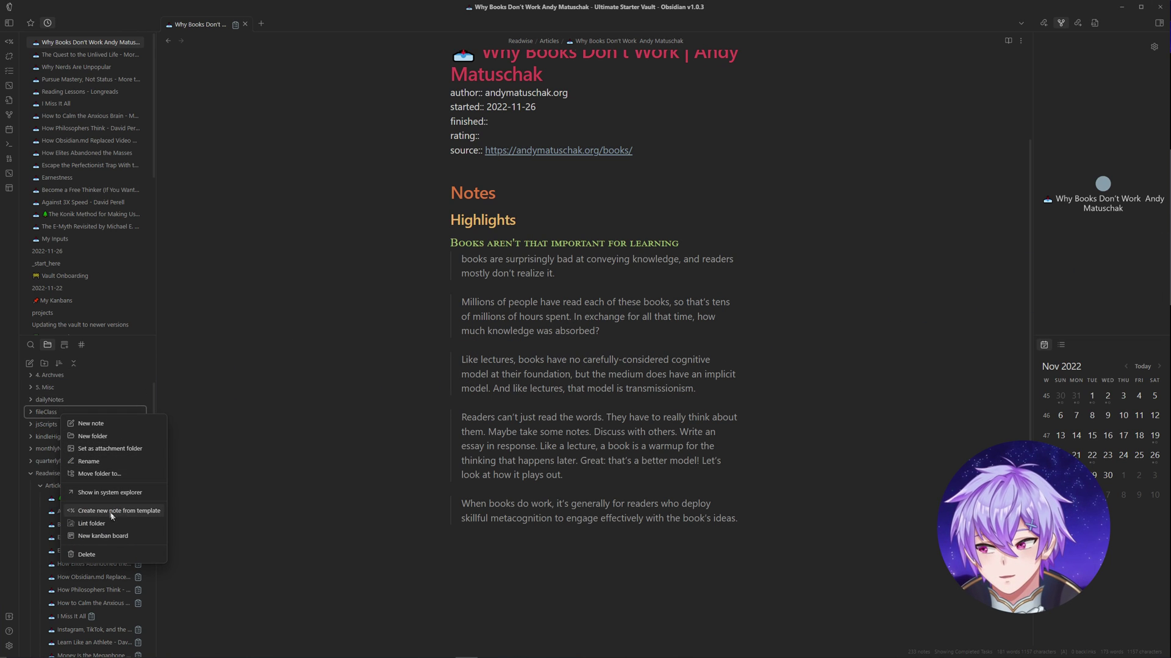
click(697, 203)
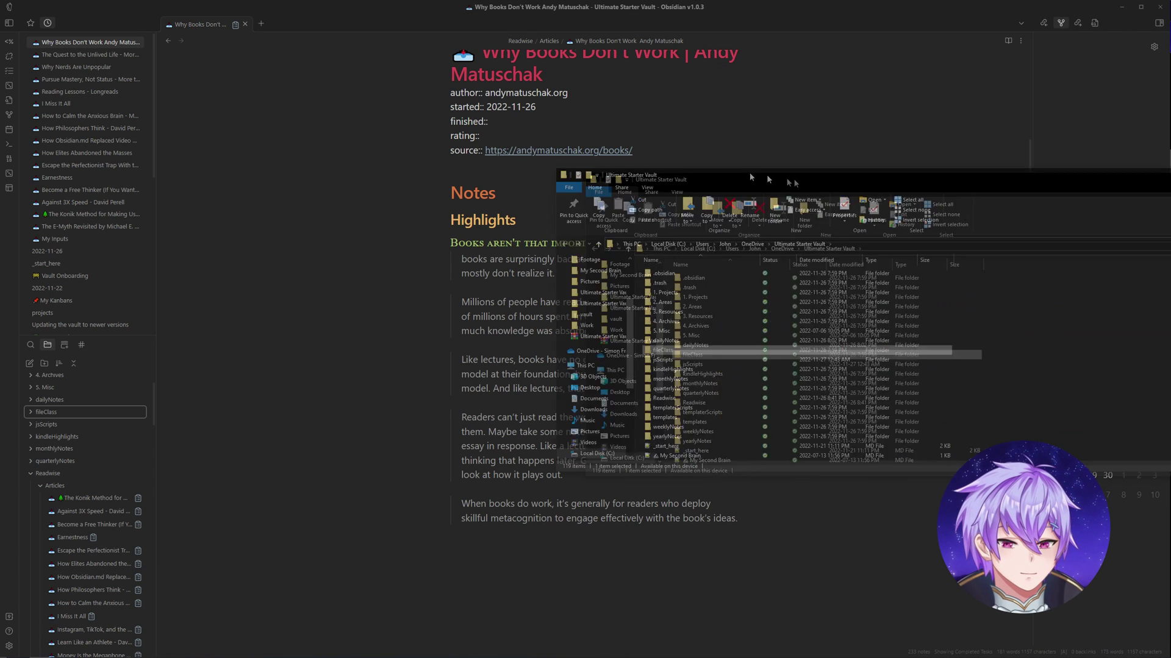
- Copy Zettelizer.js into the vault's jsScripts folder and open it in Notepad++
drag(832, 181, 471, 111)
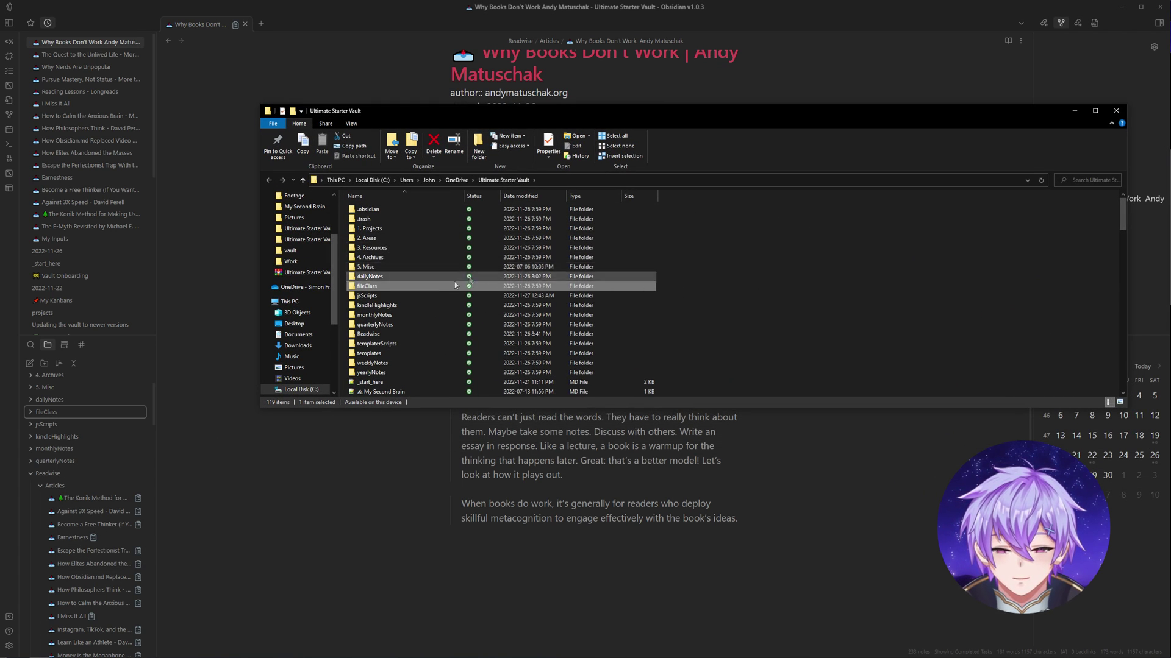
double_click(367, 296)
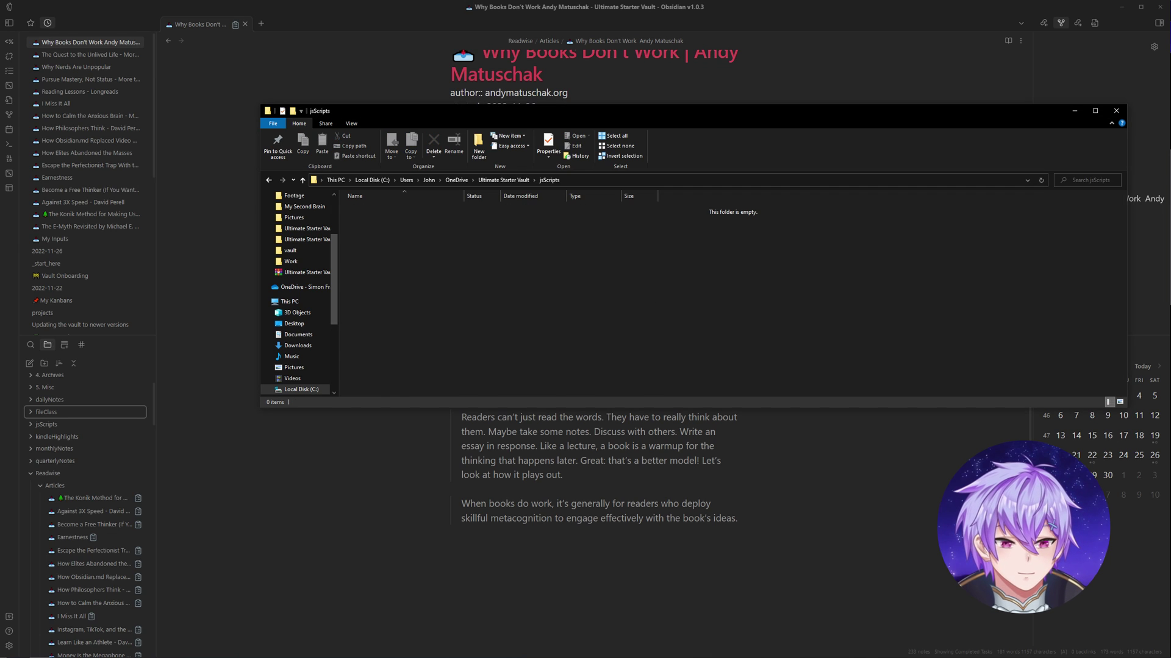
drag(787, 278, 403, 261)
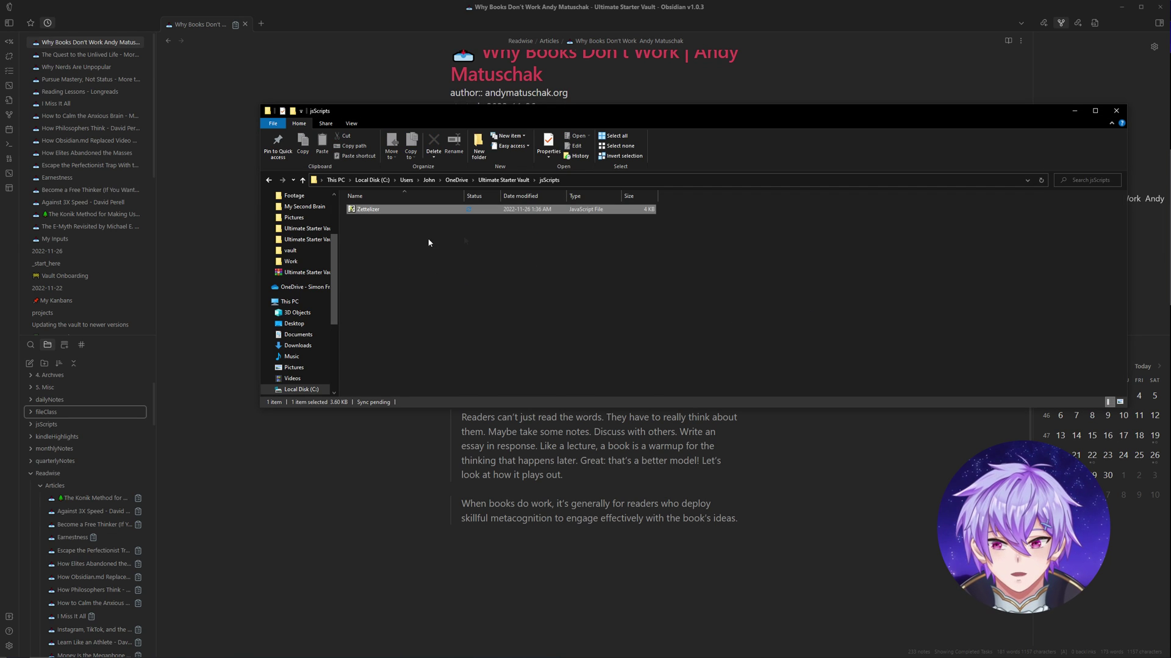
right_click(360, 210)
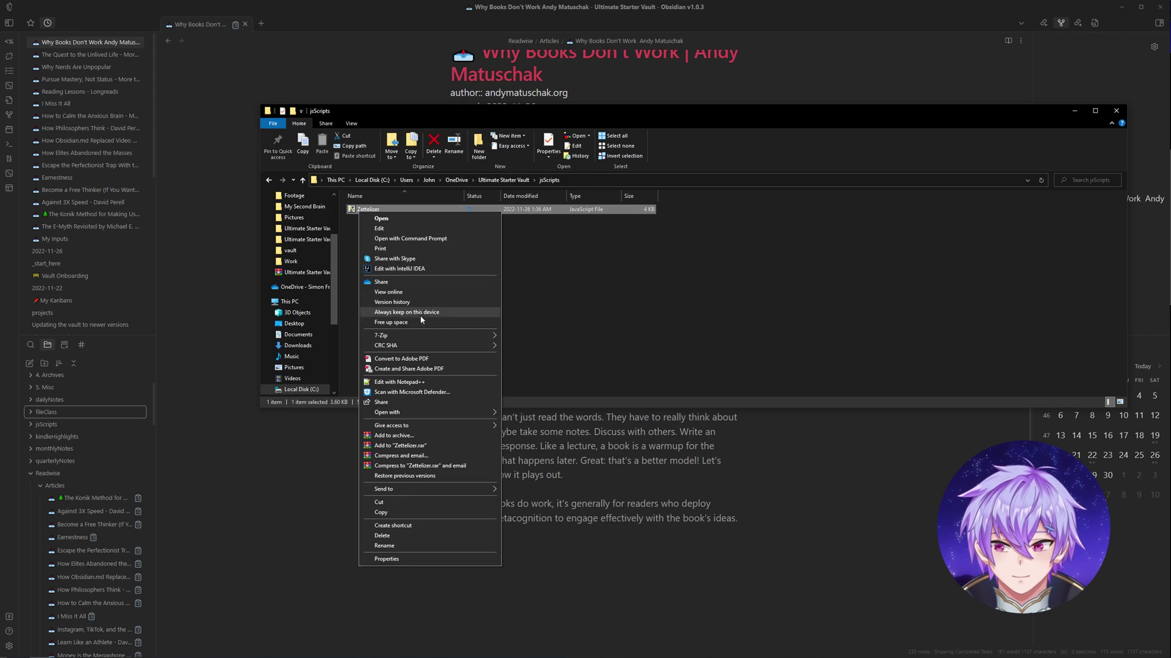
click(405, 383)
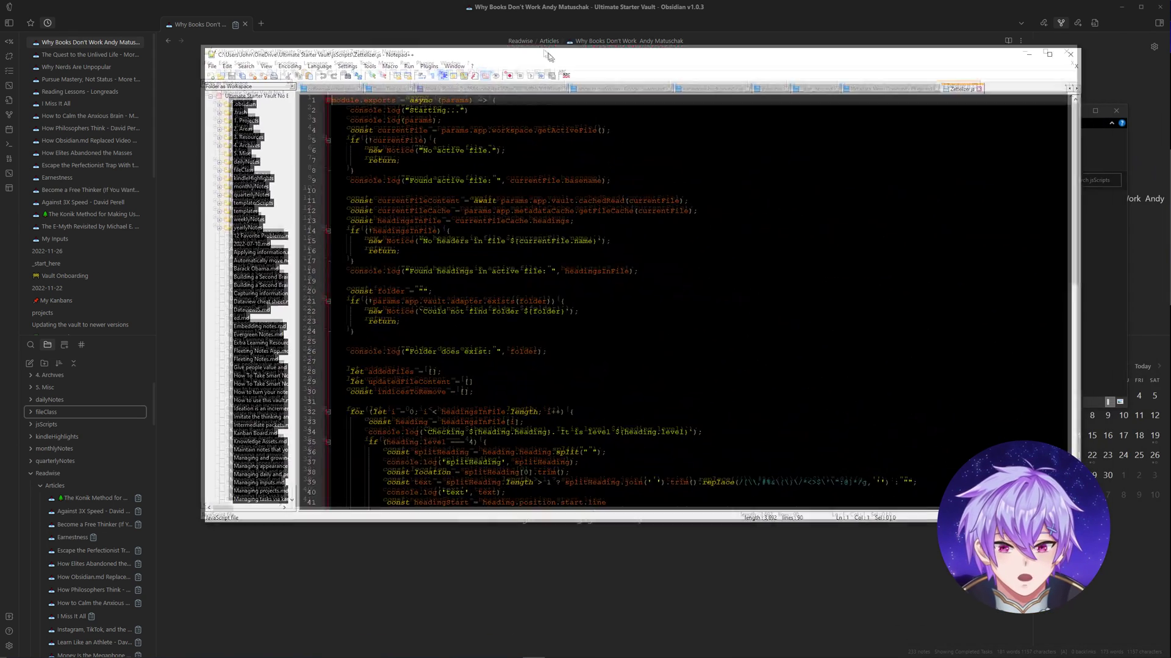
- Read through the 90-line Zettelizer.js, noting the checks on lines 48 and 49, then minimize Notepad++
click(651, 163)
scroll(683, 183, down, 7)
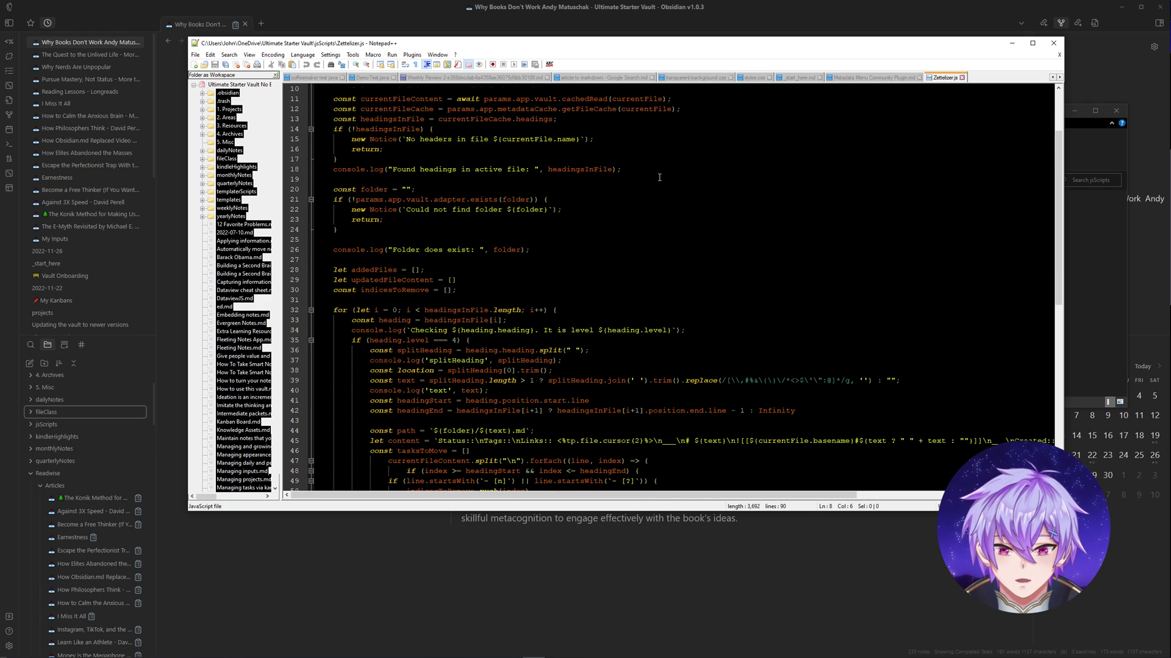
scroll(717, 202, down, 3)
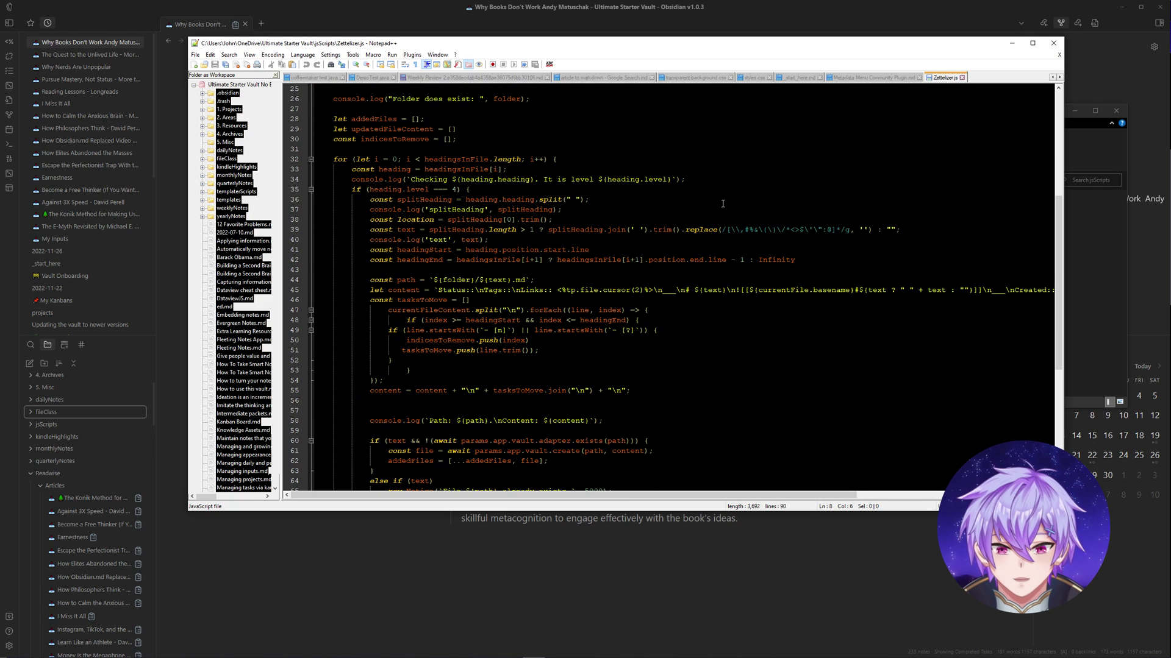
scroll(713, 210, down, 1)
click(694, 227)
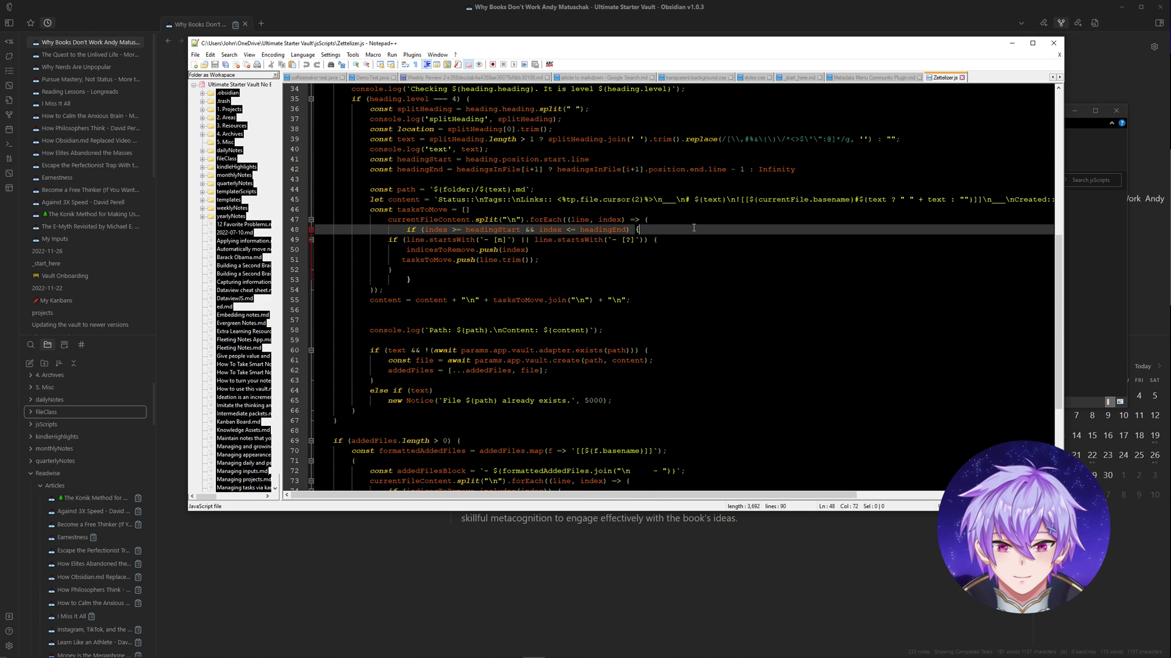
click(691, 244)
scroll(637, 287, down, 6)
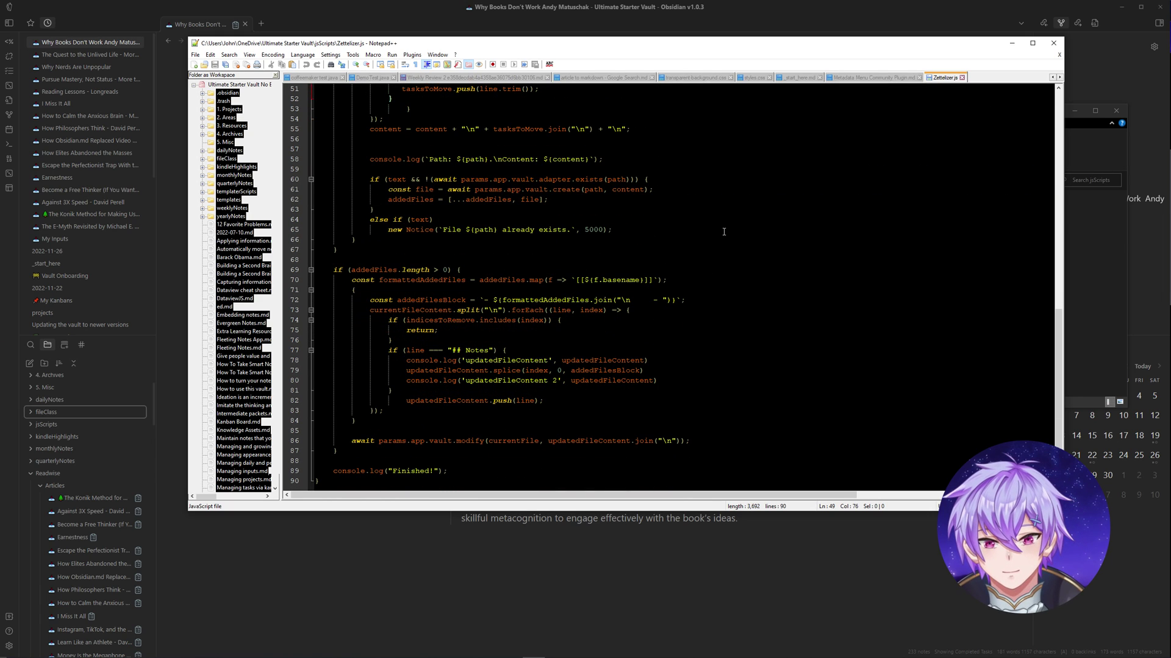
click(1011, 44)
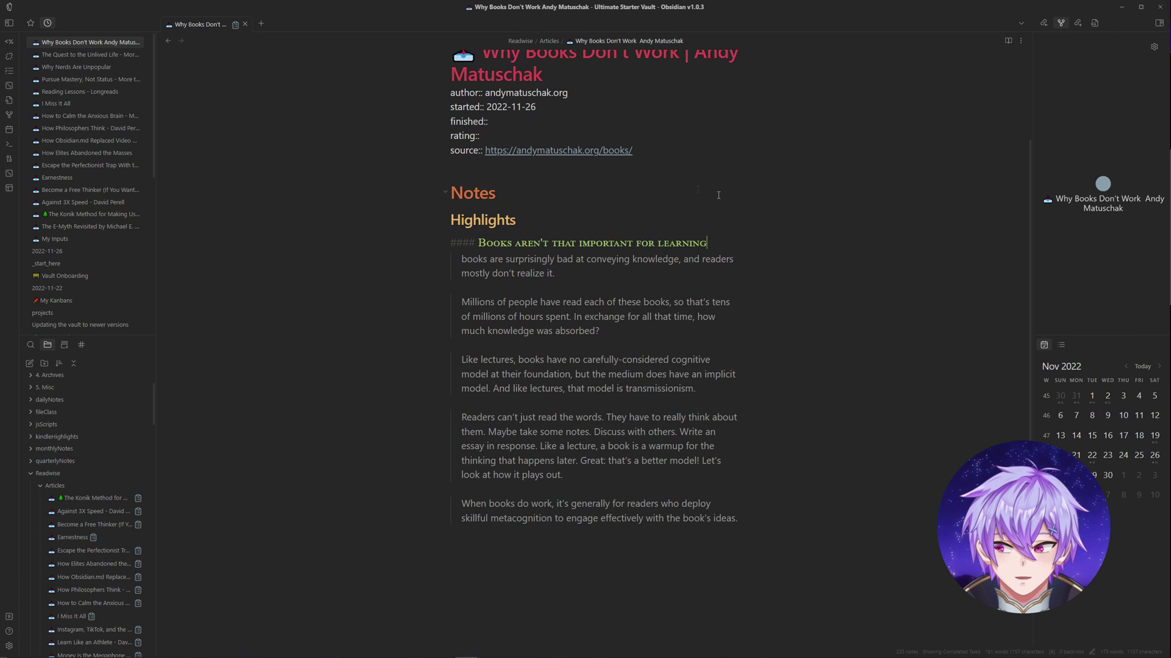
- Type '## Summary' on the empty line below source, above the Notes heading
drag(717, 252, 430, 244)
triple_click(396, 243)
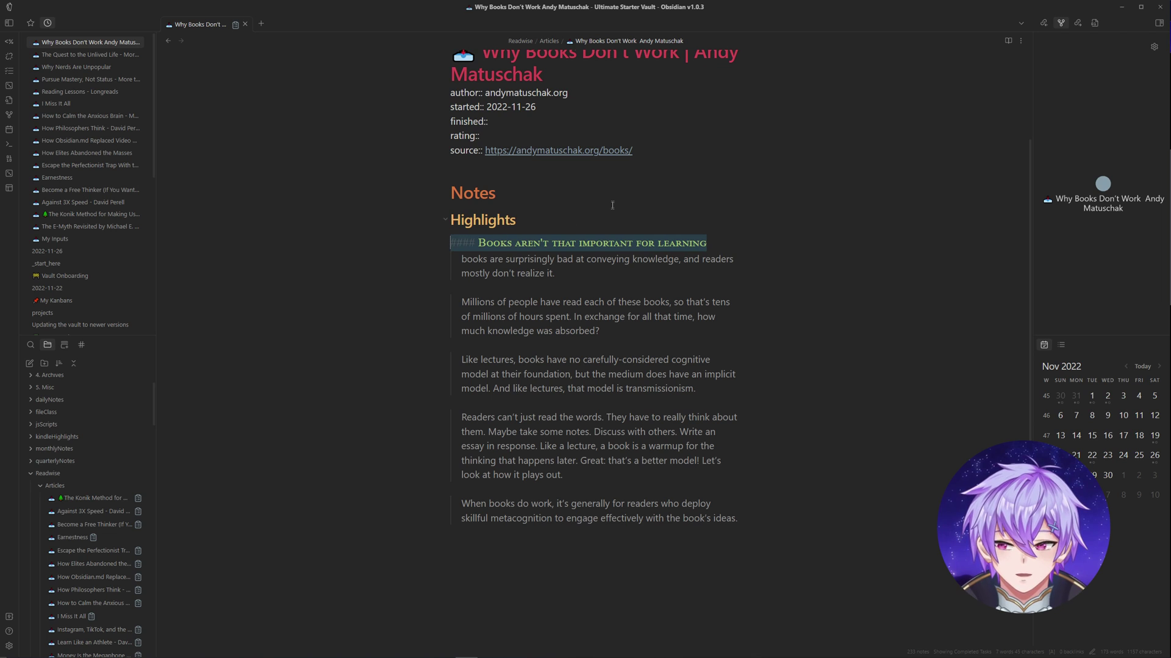
click(537, 202)
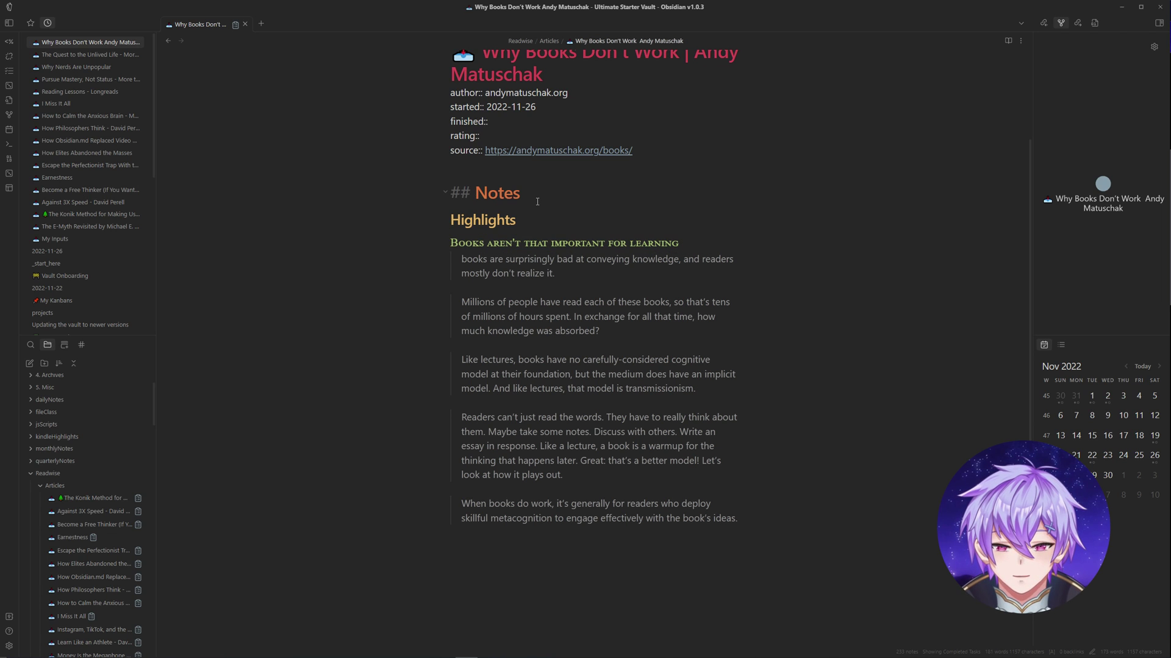
scroll(561, 154, up, 1)
click(518, 209)
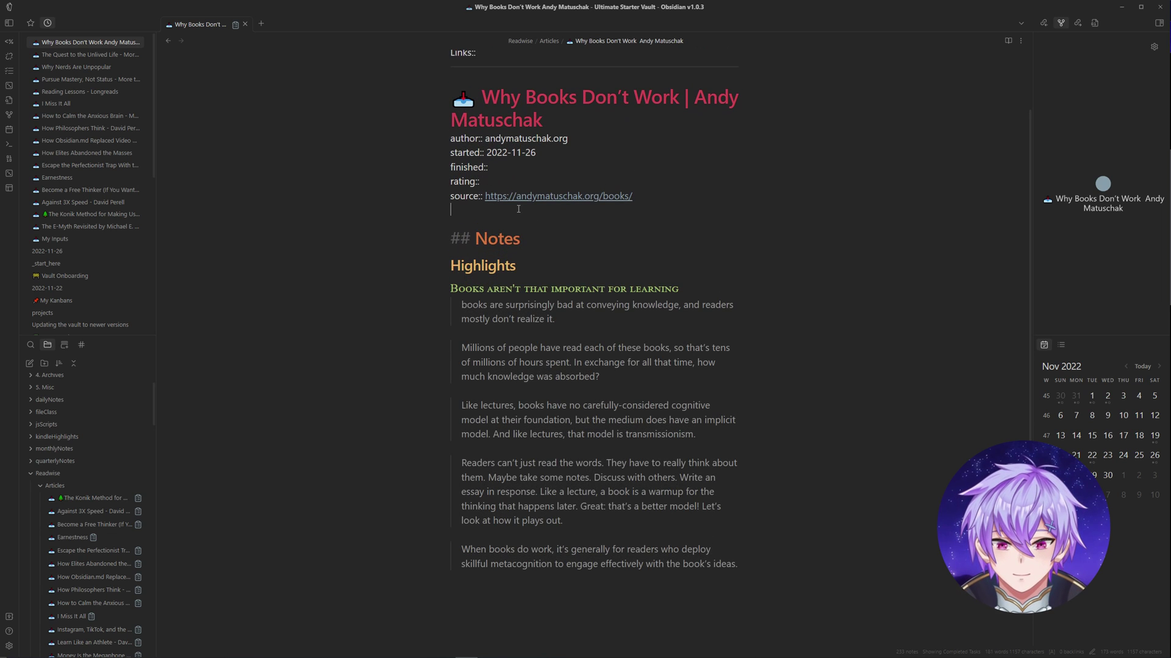
text(## Su)
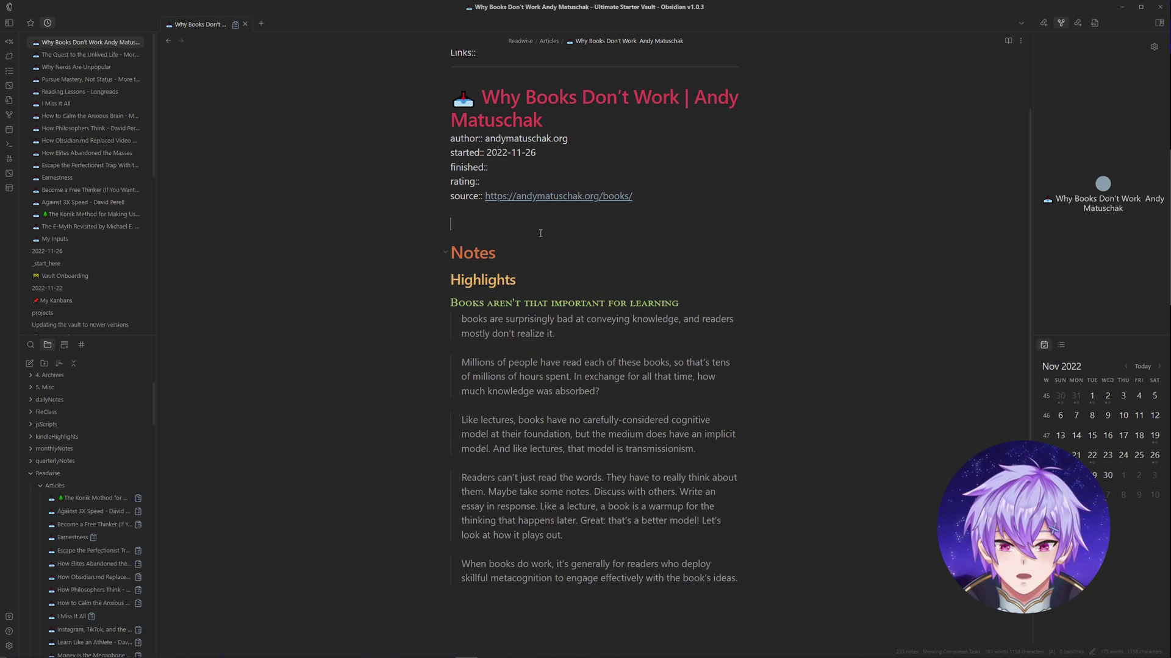
text(mmary)
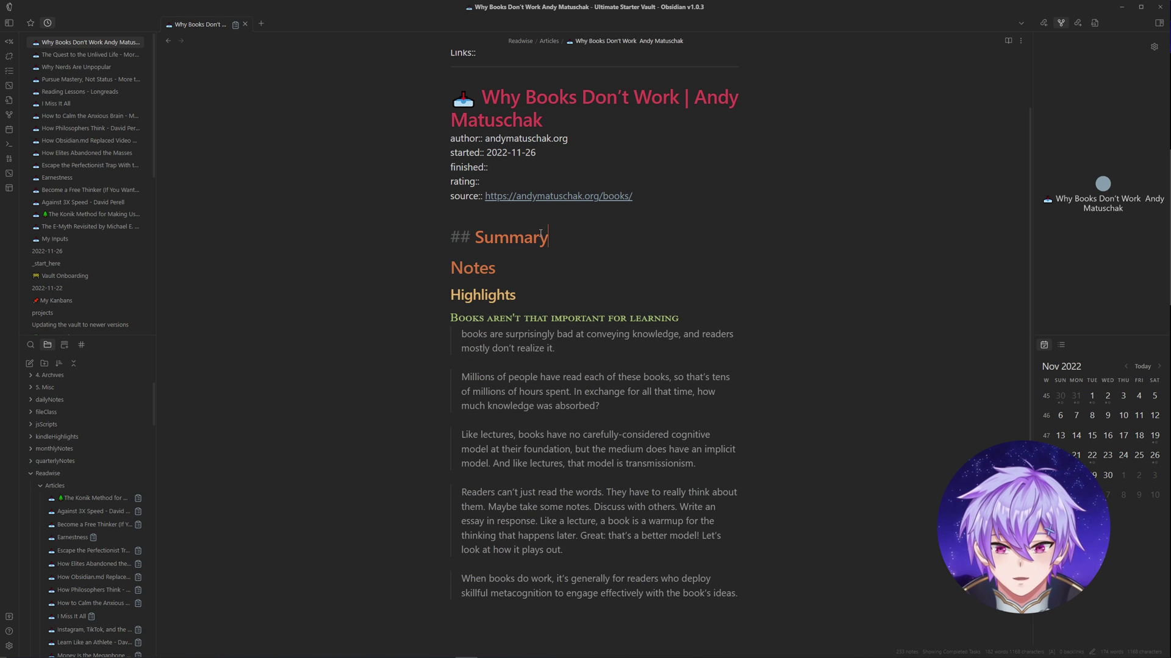
triple_click(574, 242)
click(9, 646)
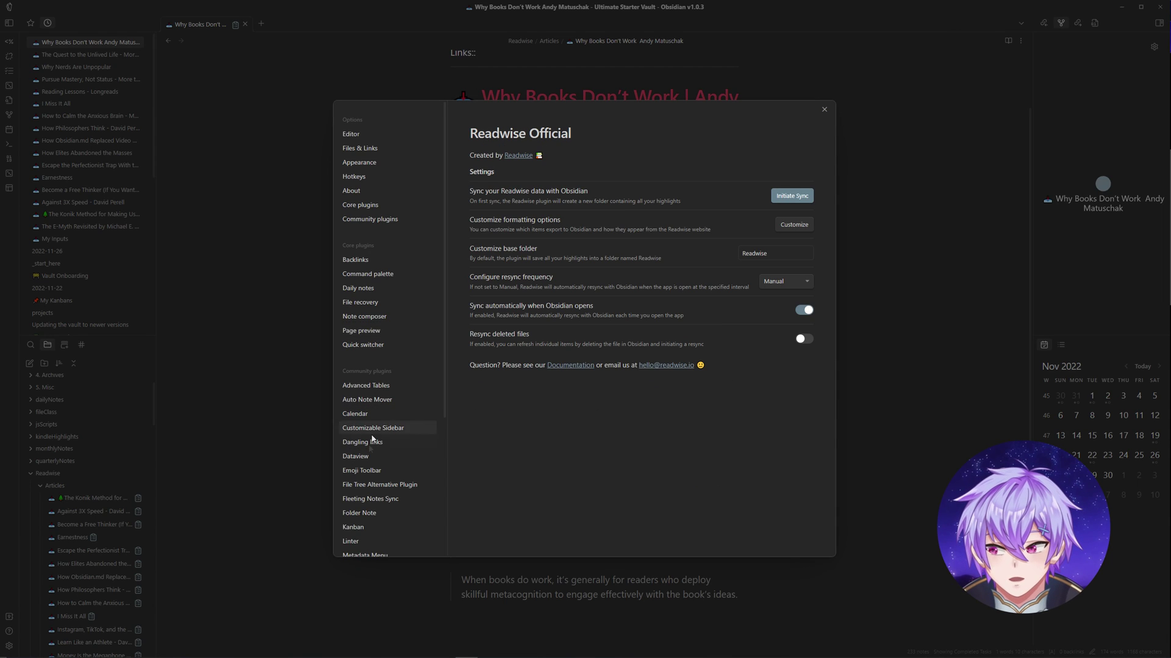
- Choose jsScripts as Templater's script files folder location
scroll(369, 444, down, 3)
click(360, 510)
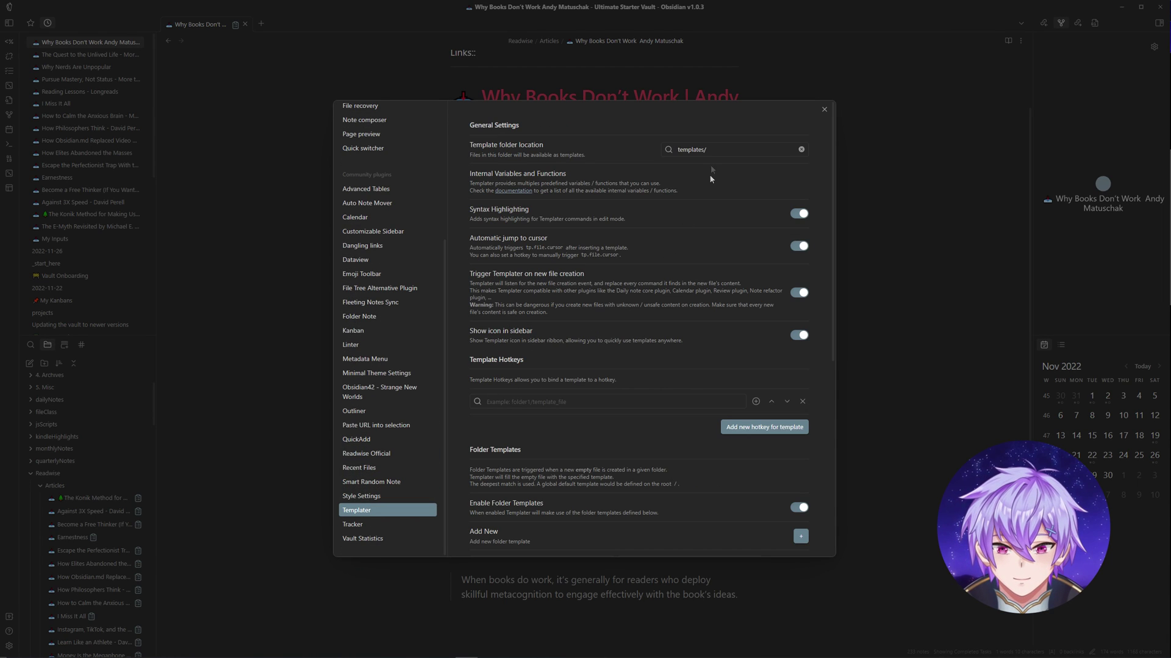
scroll(692, 231, down, 5)
click(762, 450)
text(js)
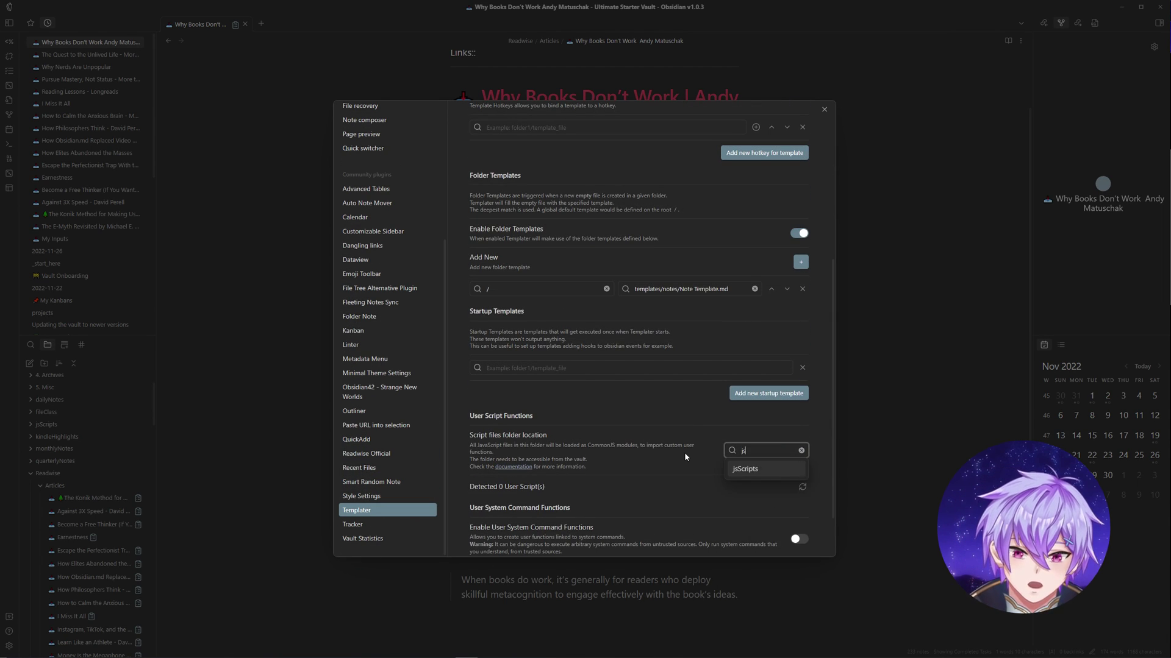
click(745, 469)
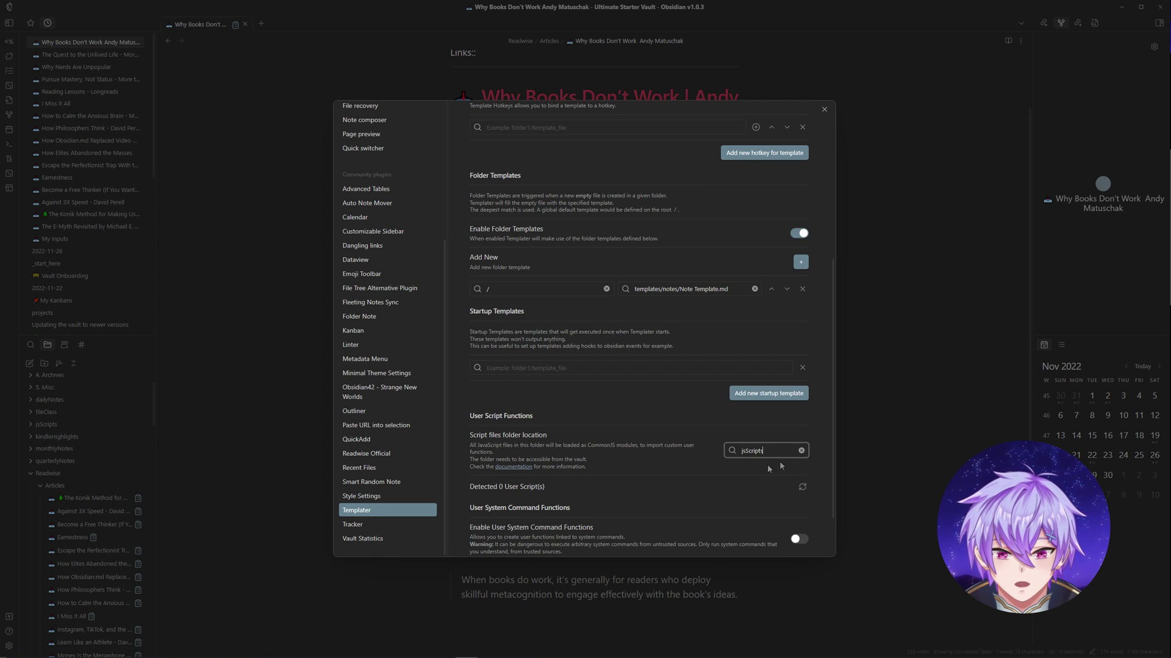
key(Escape)
key(ctrl+comma)
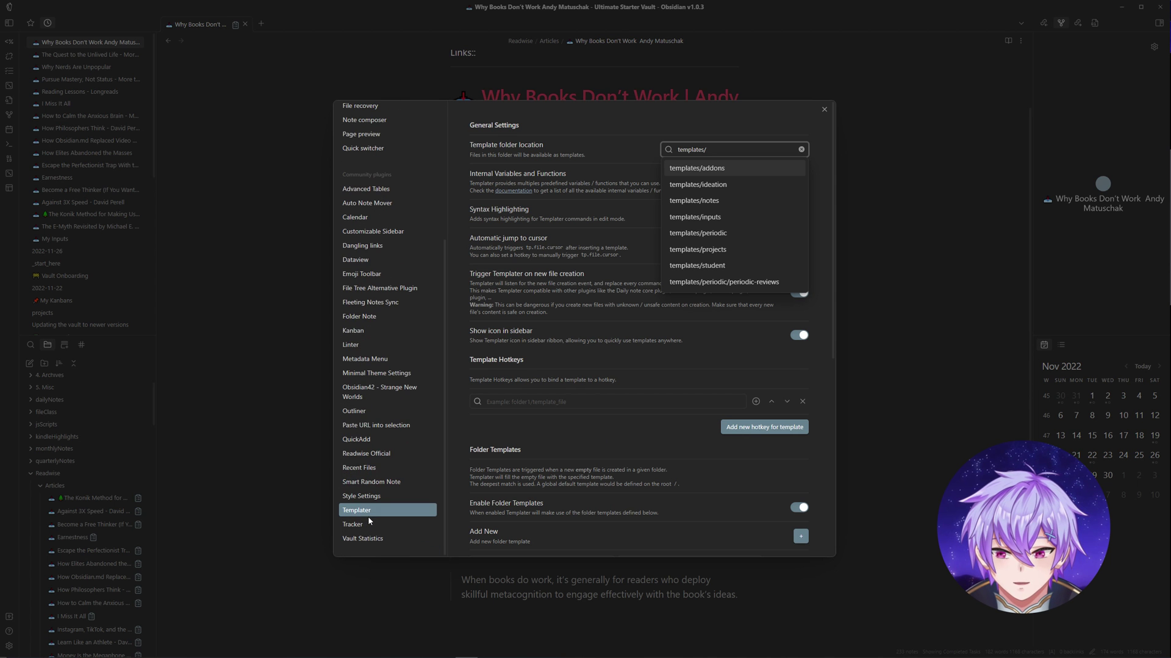
- Add a new QuickAdd macro named 'Turn headers into notes' in the Macro Manager
click(359, 440)
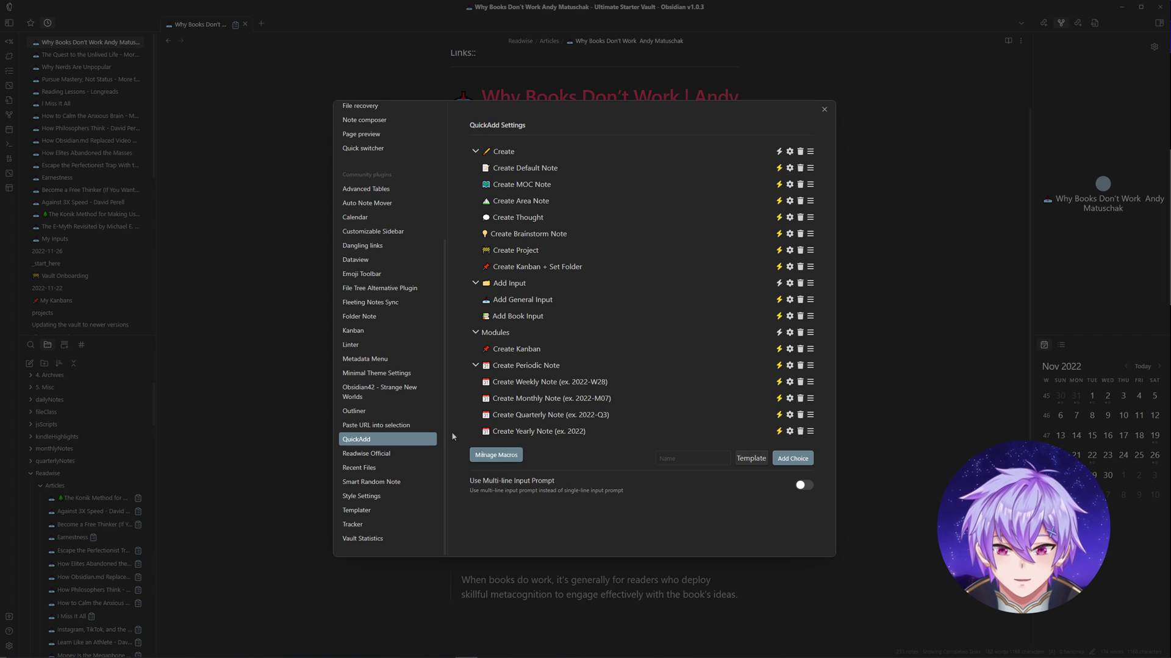
click(491, 455)
scroll(577, 350, down, 3)
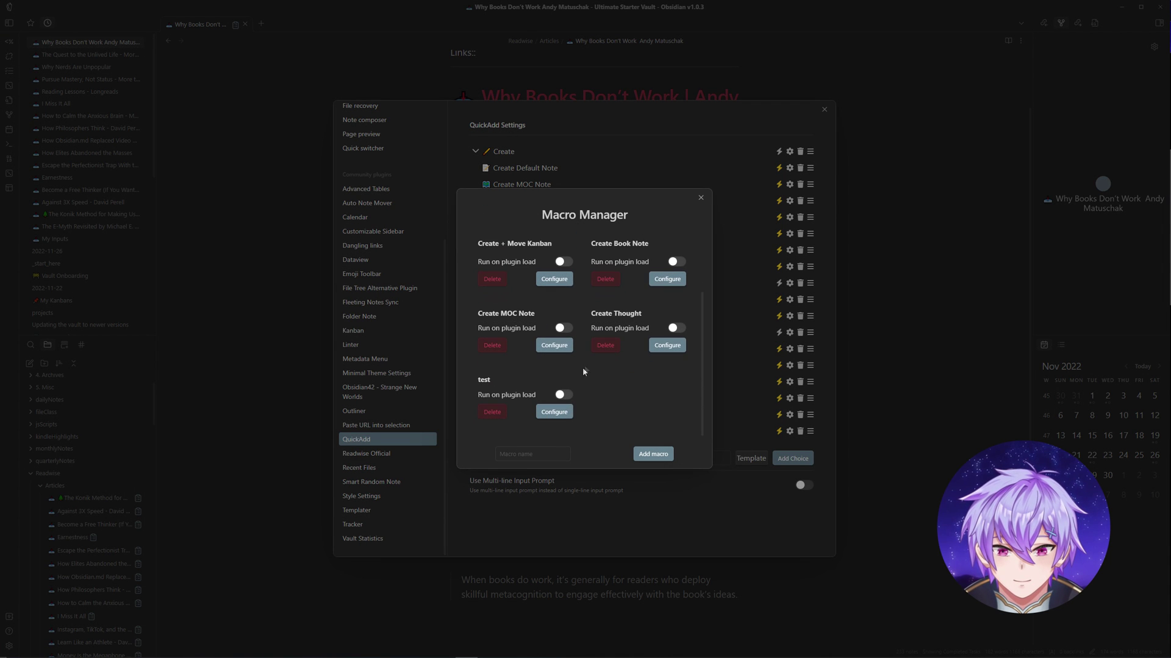
click(554, 452)
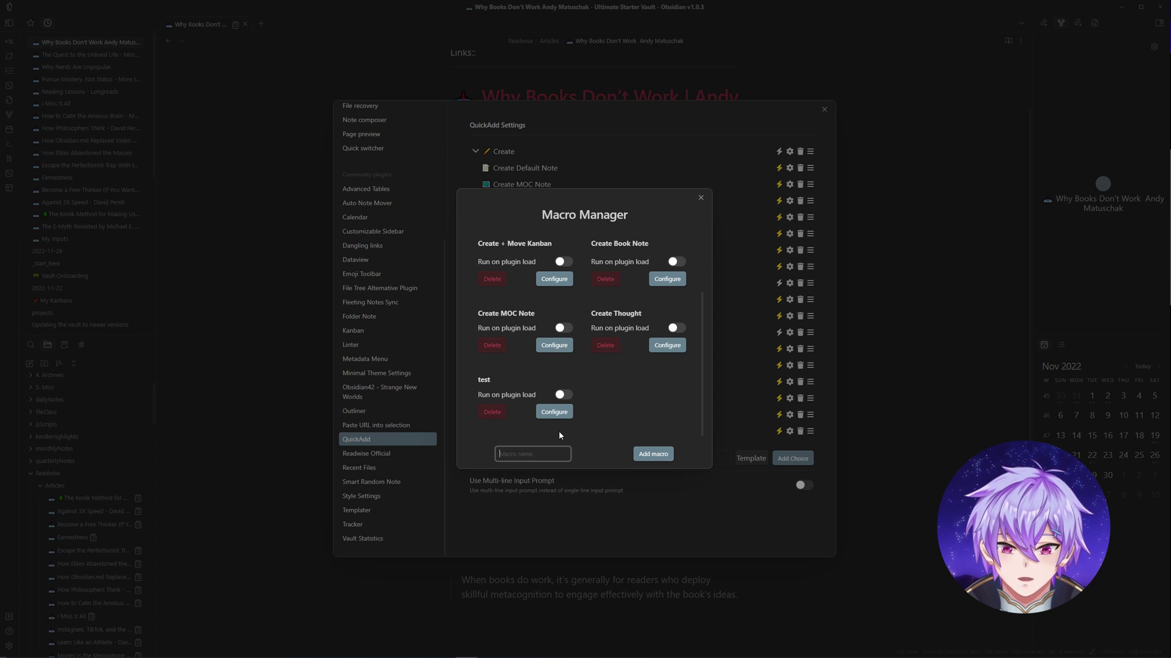
text(Turn headers into n)
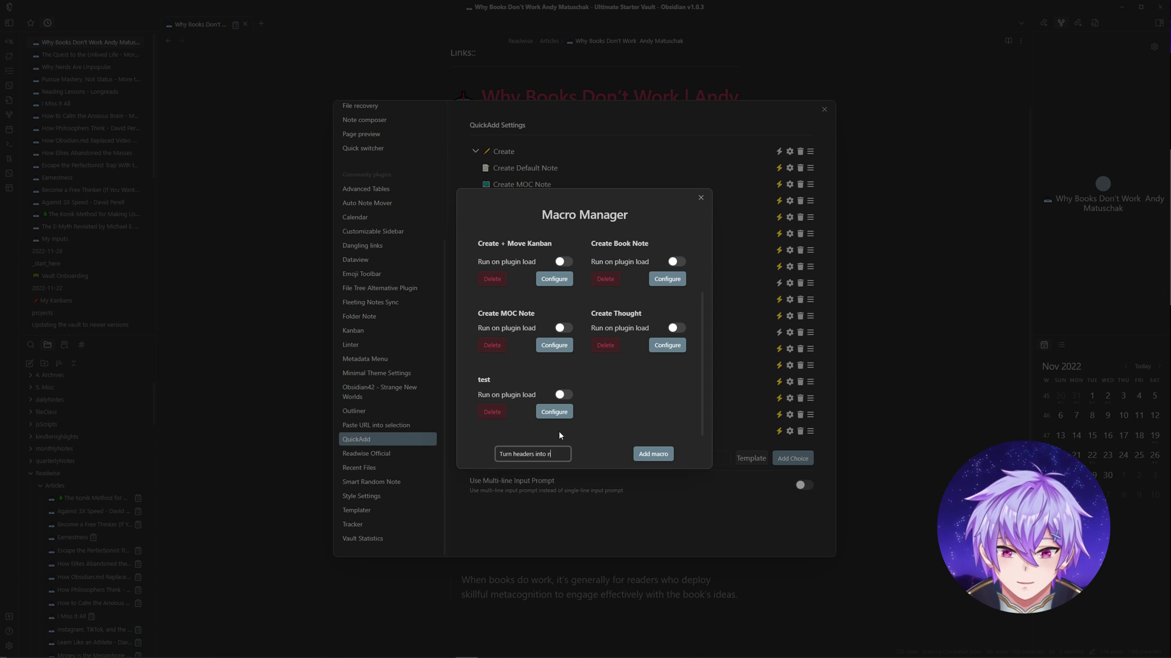
text(otes)
key(Return)
- Give the macro a single step that runs the Zettelizer user script, then close both dialogs
click(667, 411)
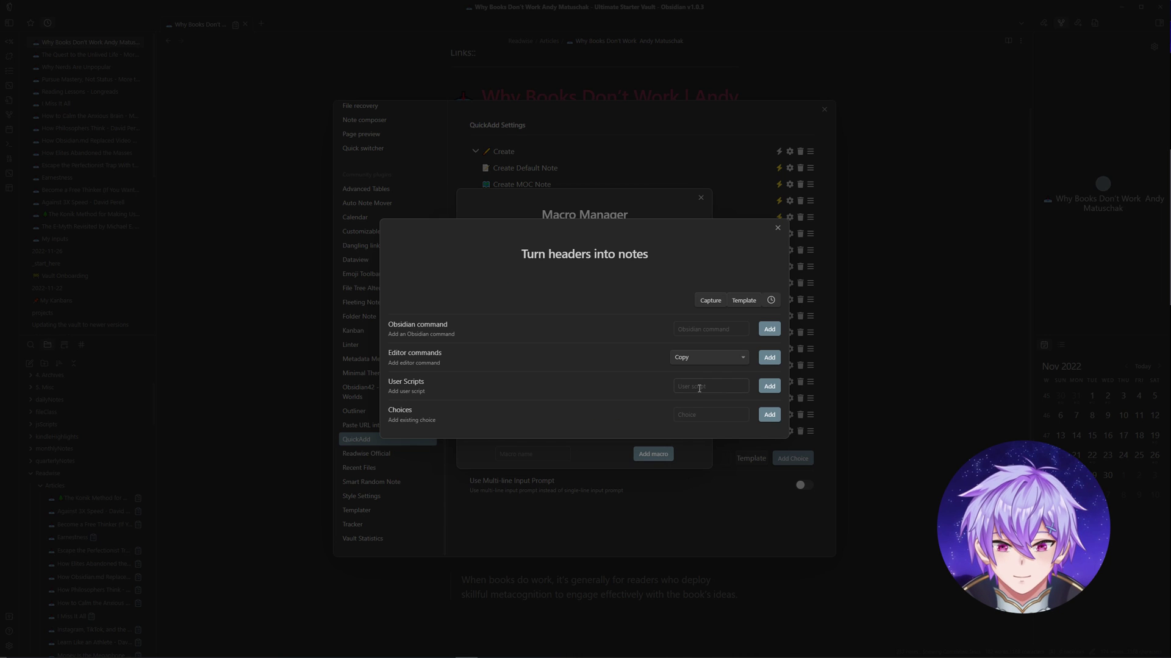
click(699, 388)
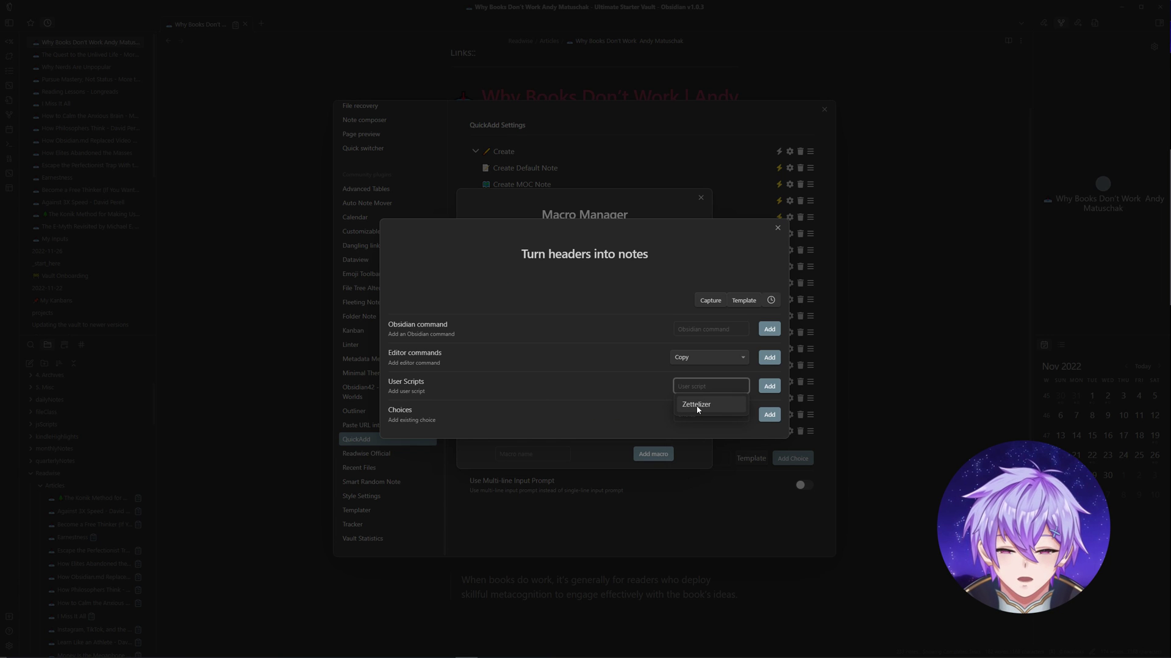
click(698, 405)
click(770, 388)
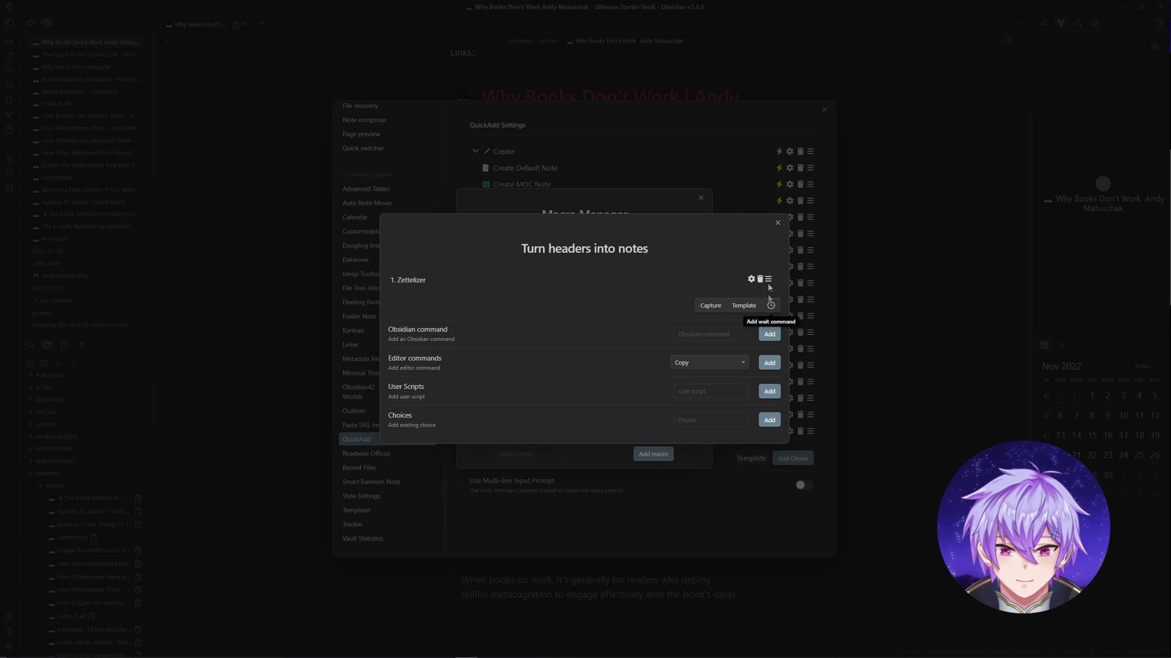
click(778, 222)
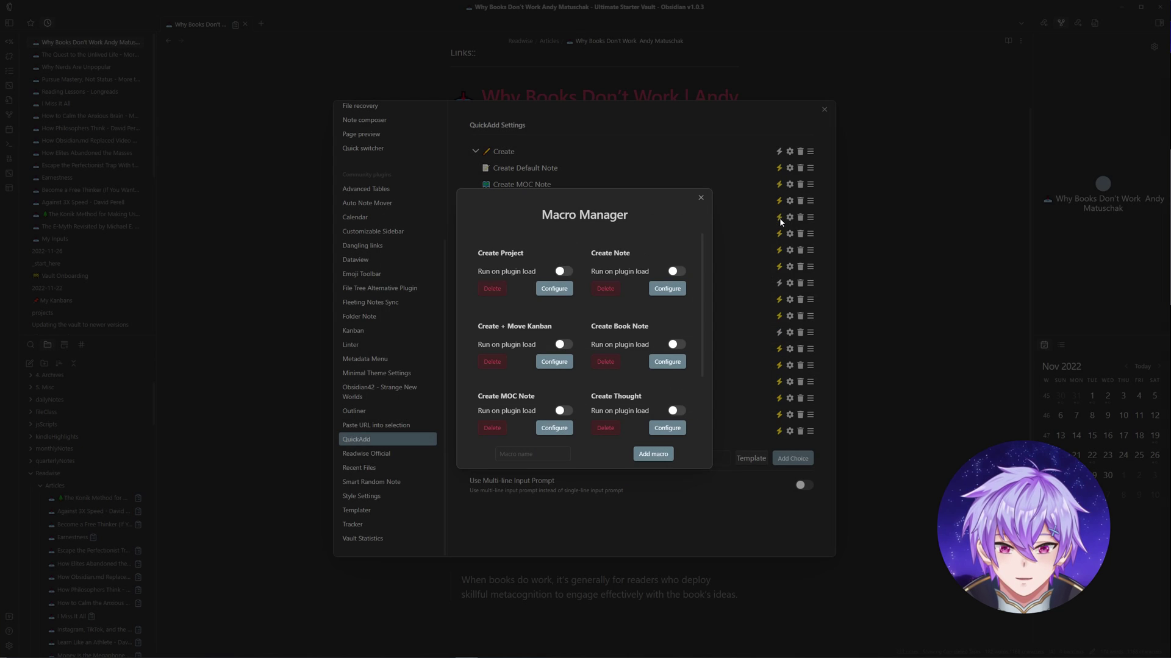
click(702, 198)
click(690, 463)
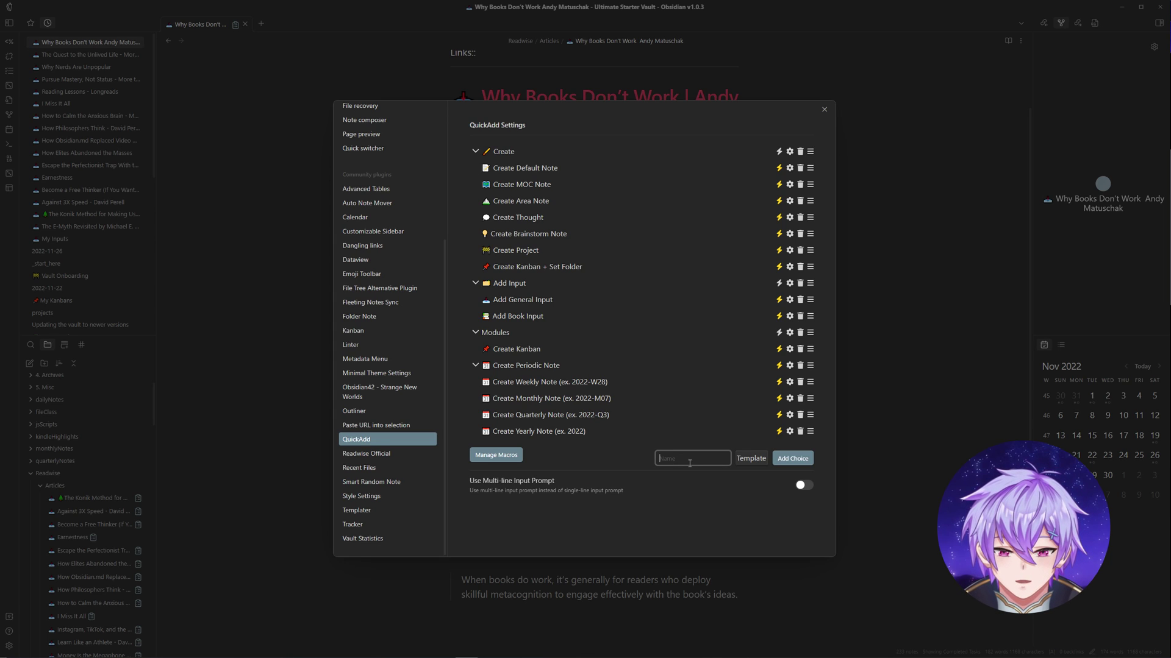
- Add a Macro-type QuickAdd choice named 'Turn headers into notes', fixing the misworded name, and close settings
text(Turn notes into h)
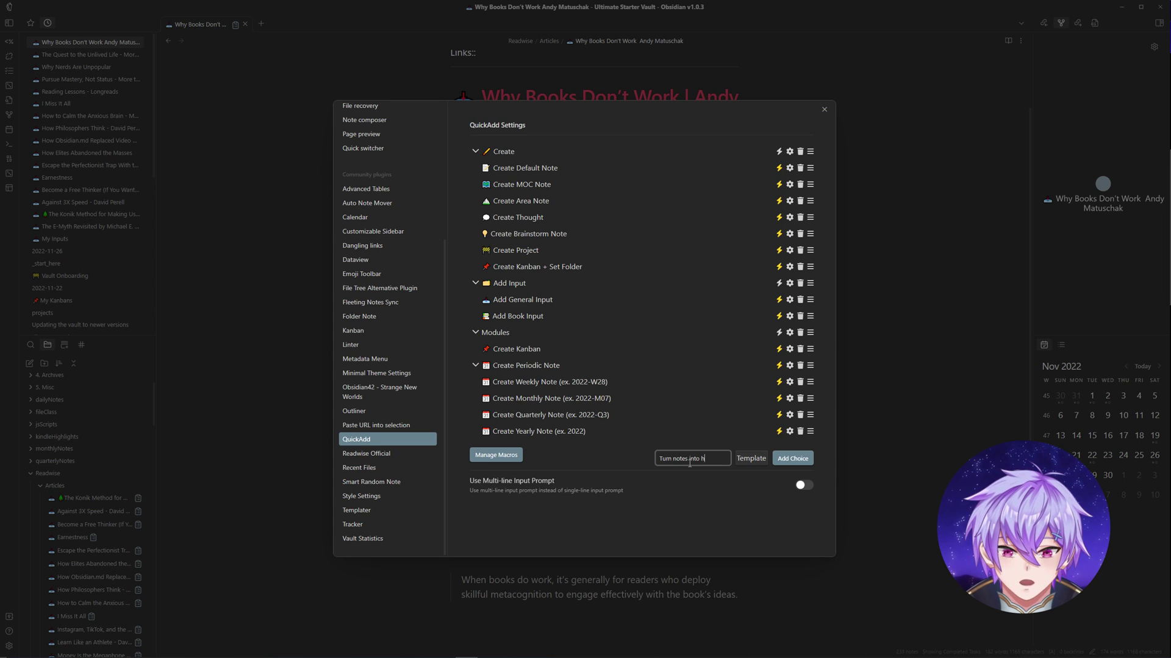
text(eaders)
drag(718, 454, 652, 464)
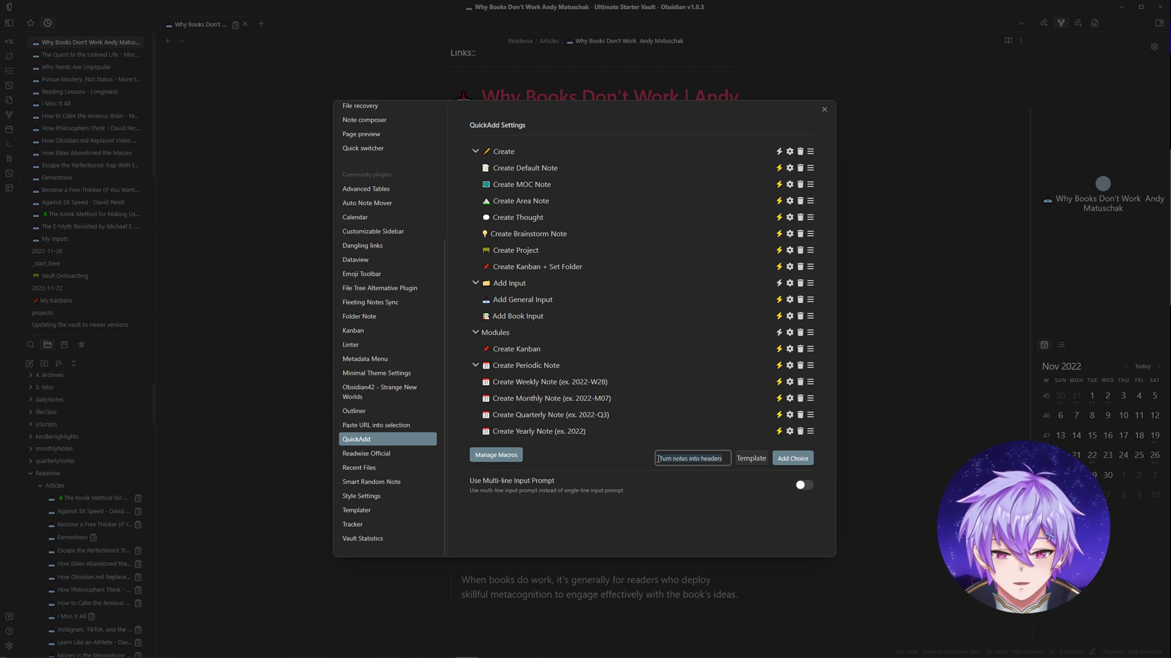
text(Turn headers into notes)
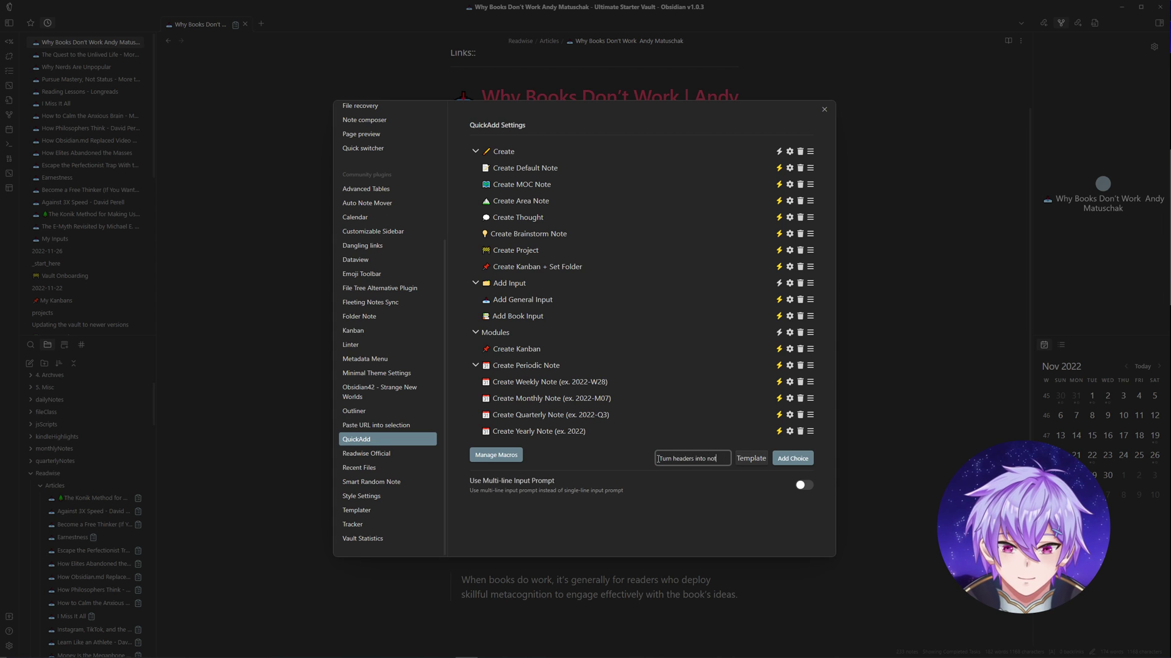
click(751, 458)
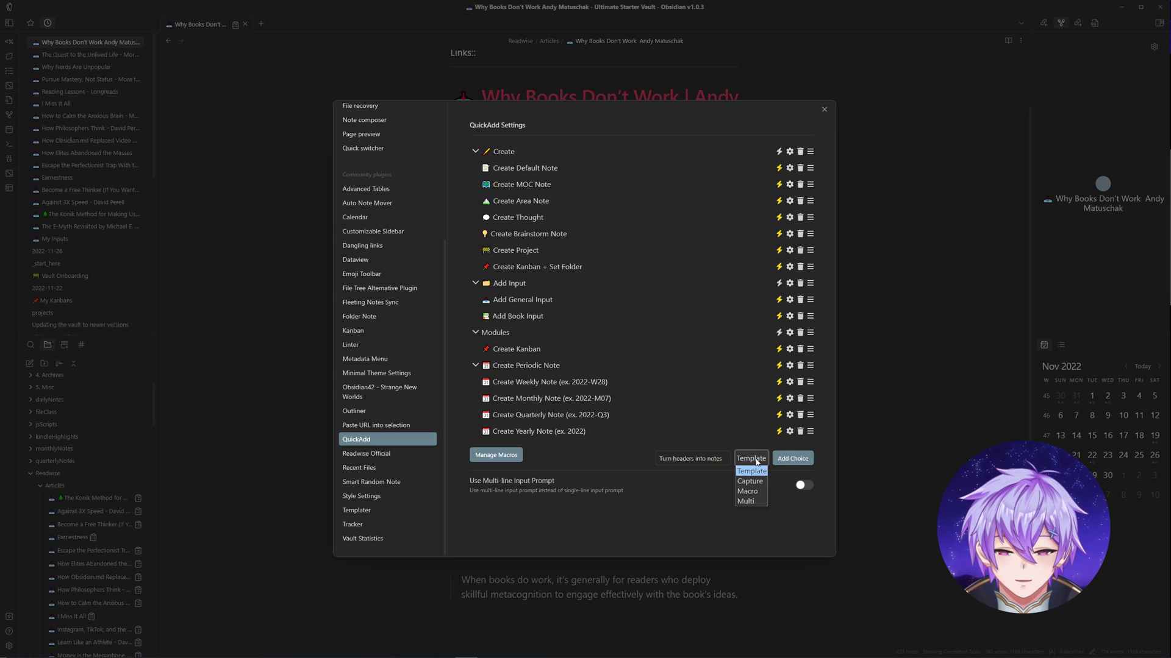
click(751, 486)
click(786, 461)
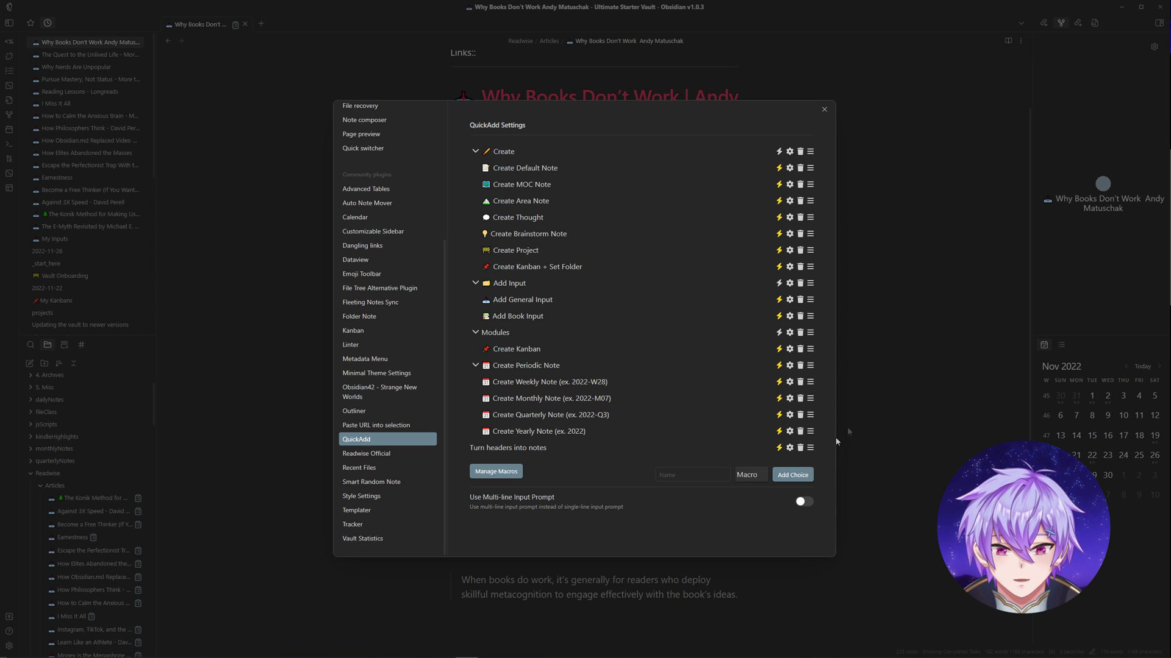
click(825, 110)
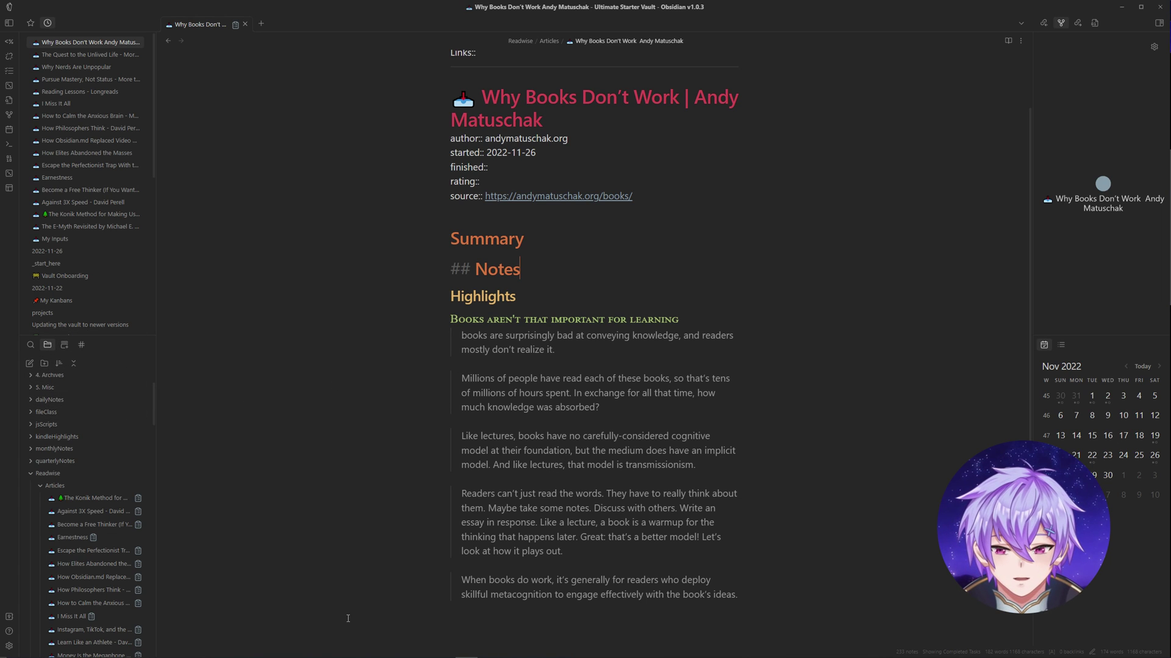
- Create a 'Zettels' folder in the vault, then return to the Notes heading of the article note
click(43, 363)
text(Z)
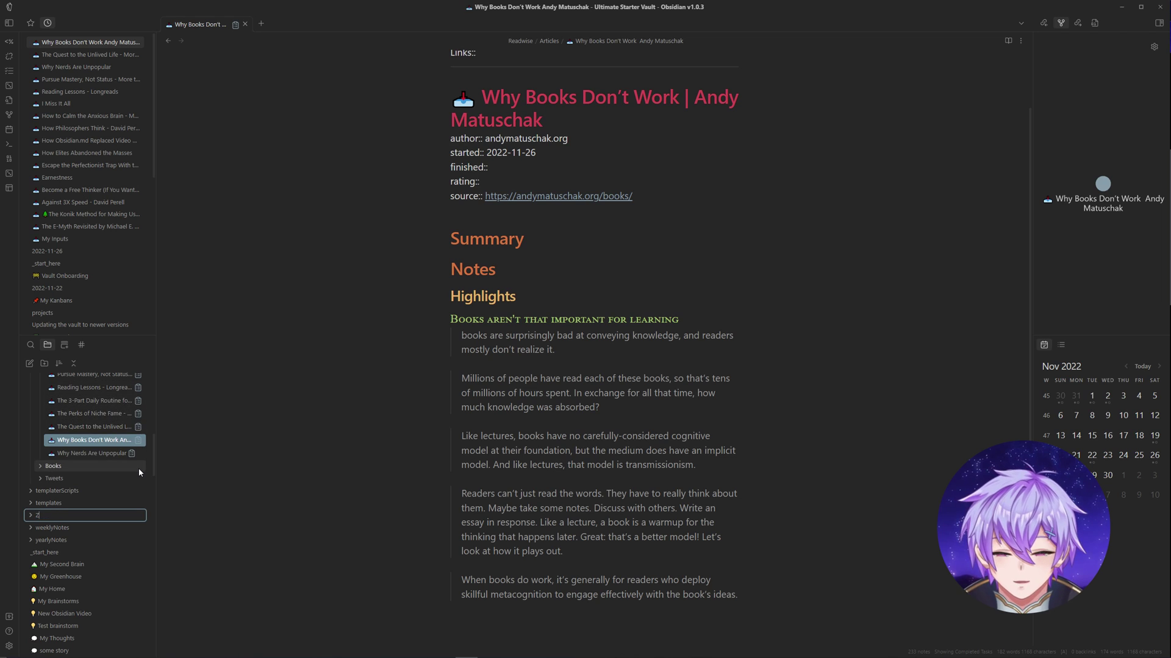
text(ettels)
key(Return)
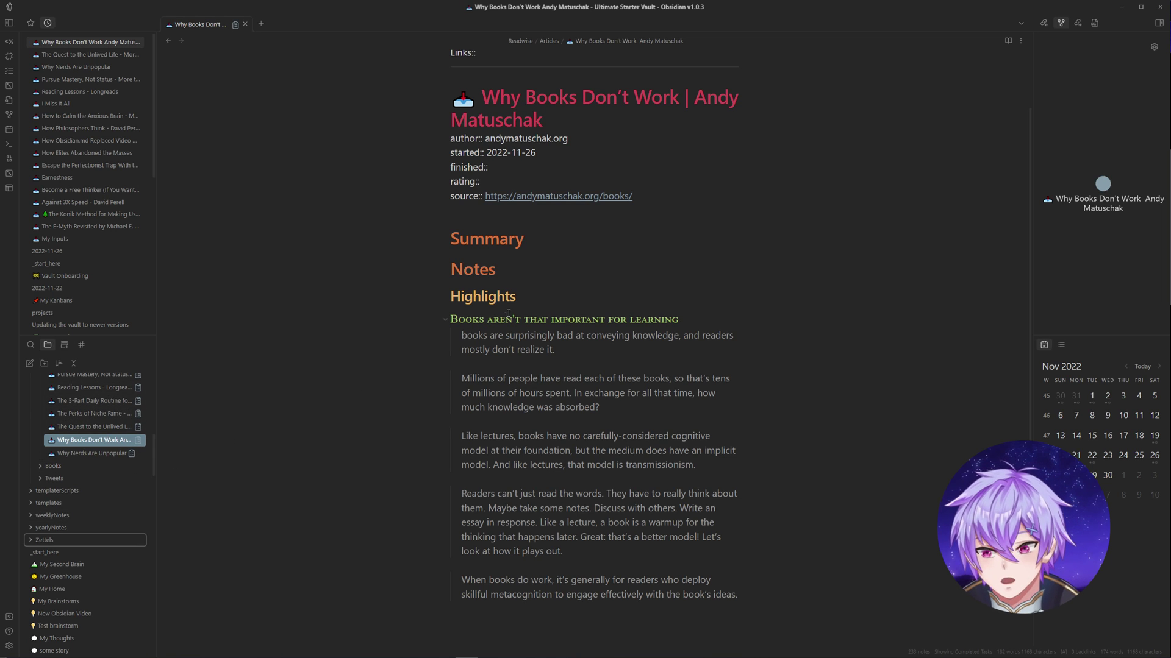
click(536, 297)
click(541, 268)
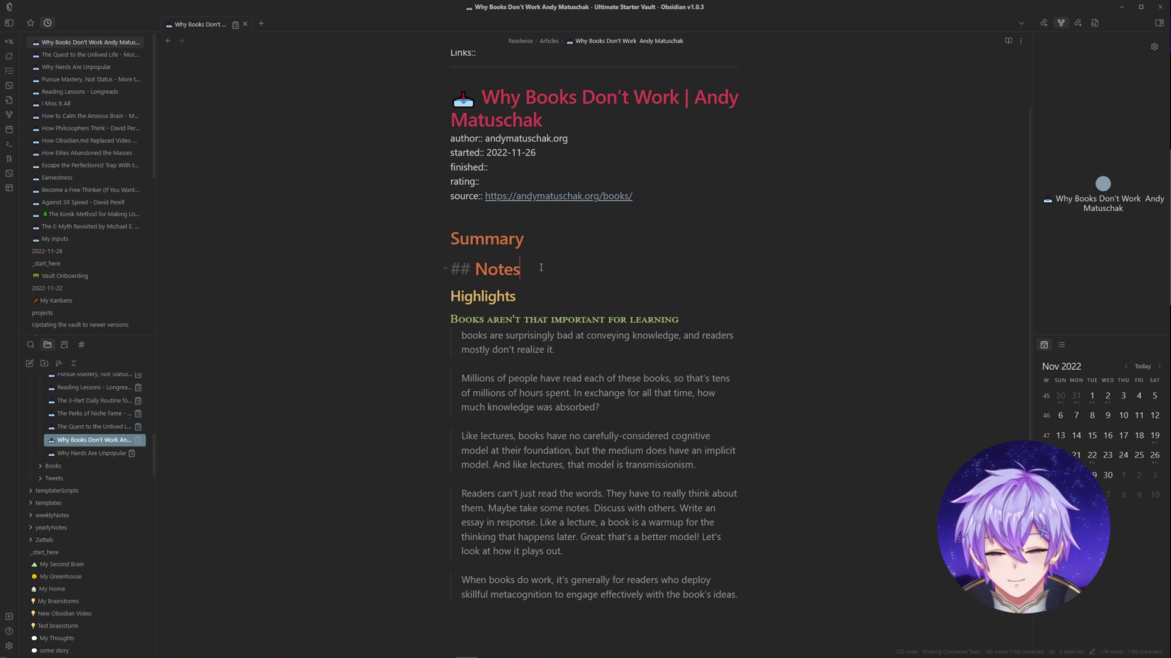
- Assign the 'Turn headers into notes' macro to the same-named QuickAdd choice via the command palette
key(ctrl+p)
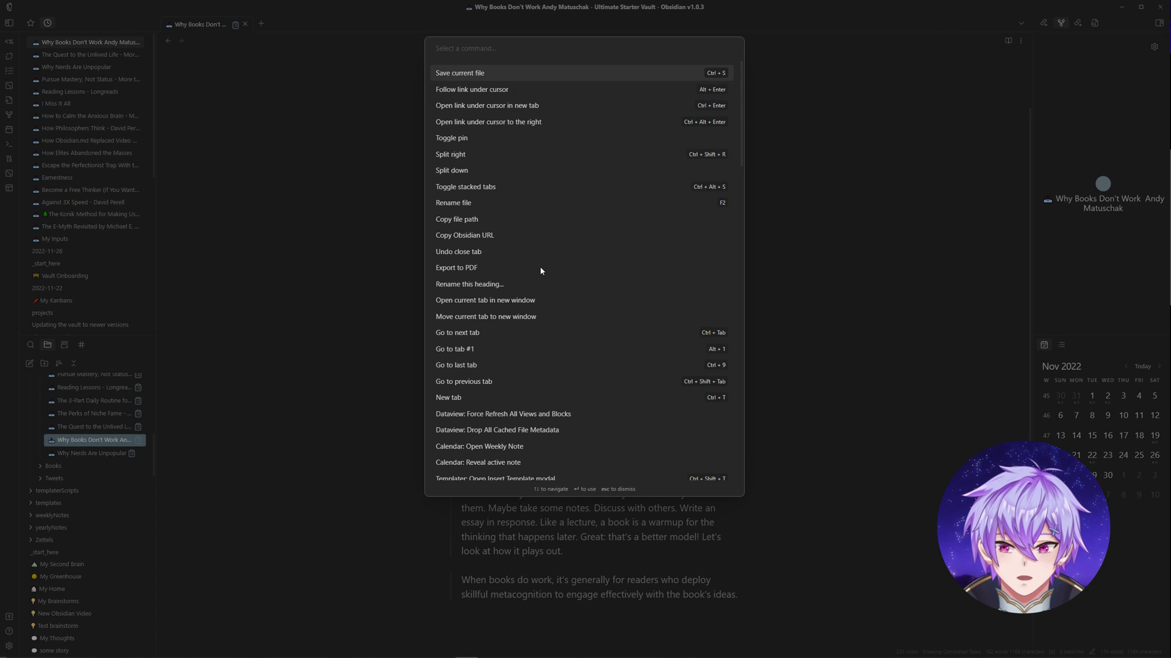
text(turn)
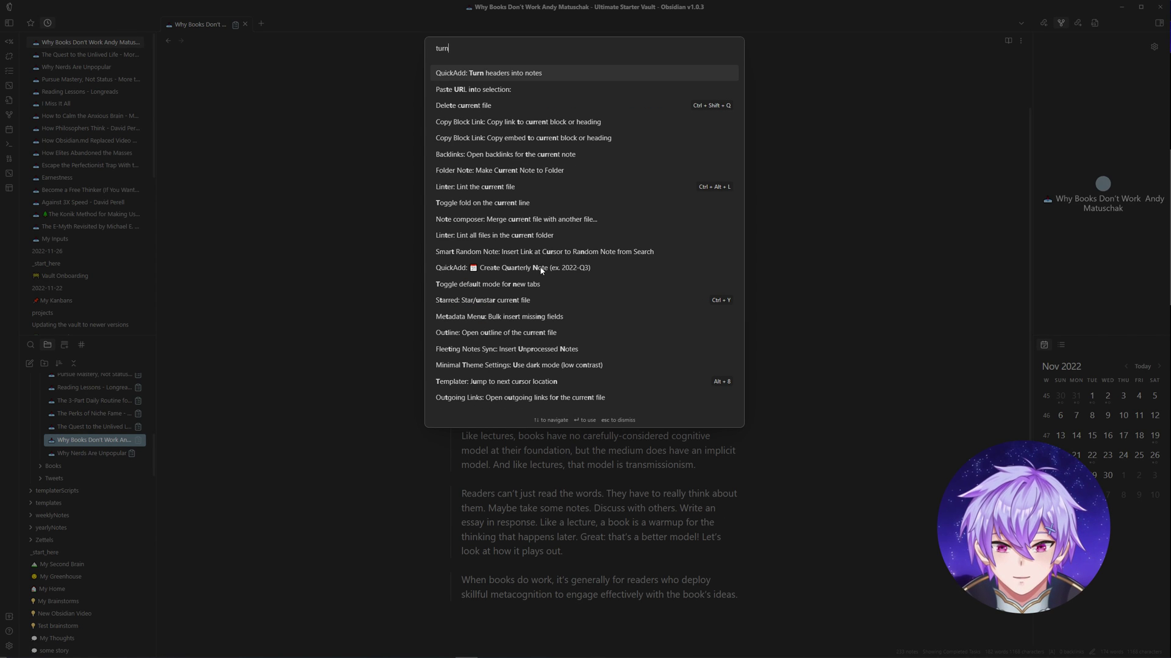
key(Return)
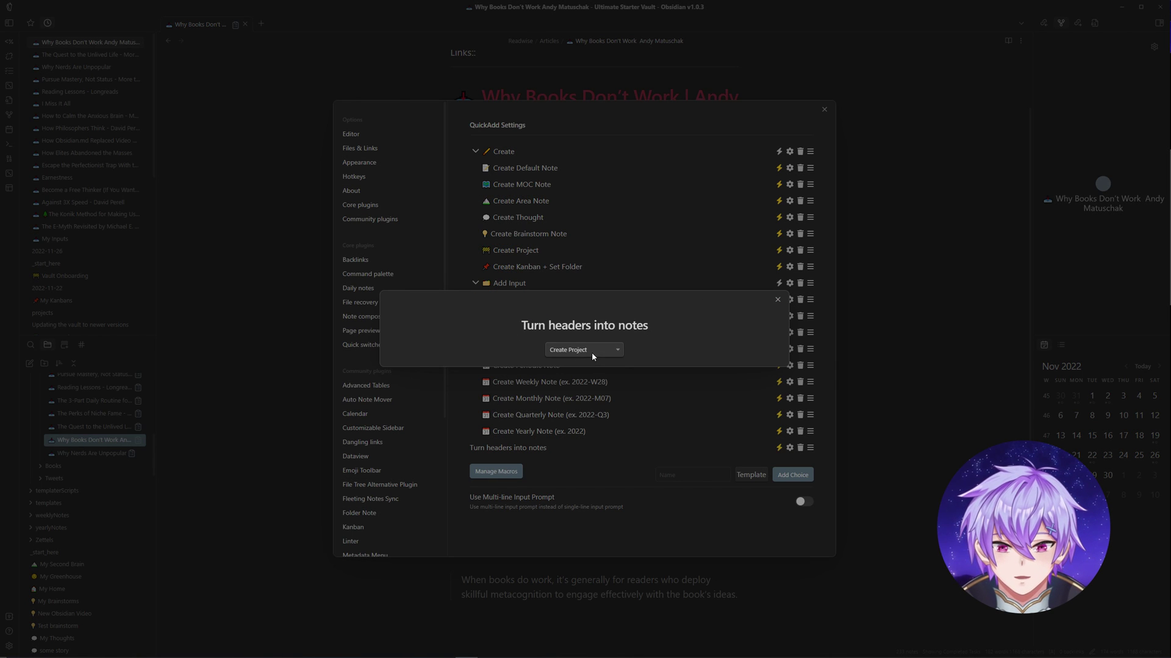
click(592, 353)
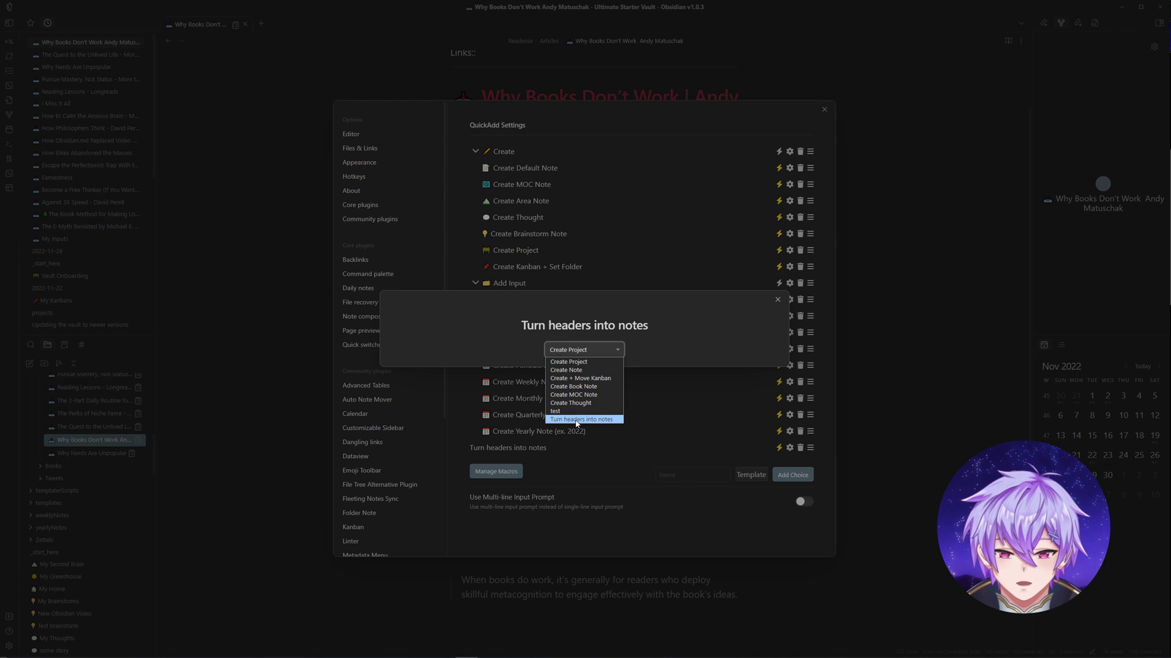
click(575, 420)
click(777, 300)
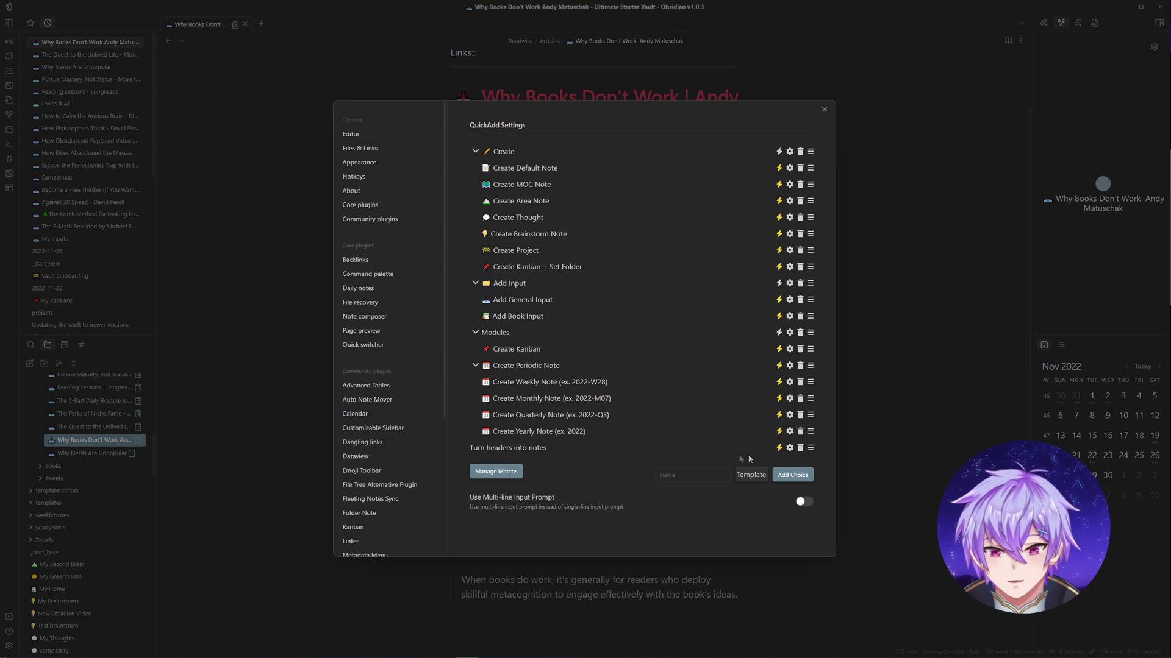
- Run 'QuickAdd: Turn headers into notes' to create 'Books arent that important for learning', linked under Summary
key(Escape)
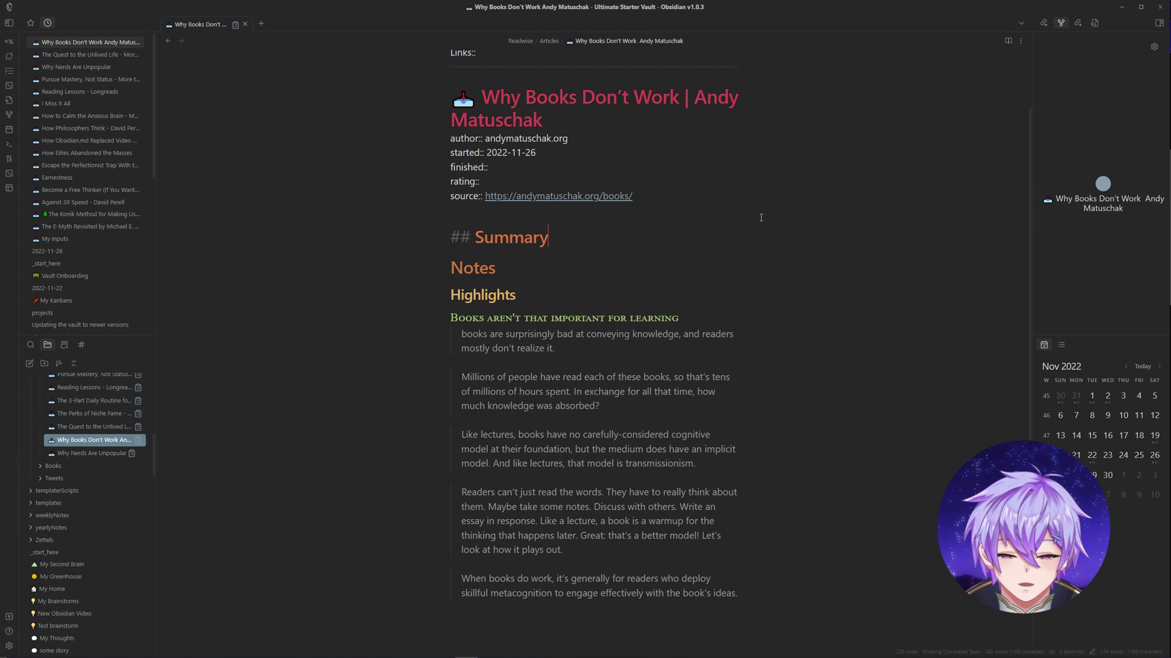
key(ctrl+p)
text(header)
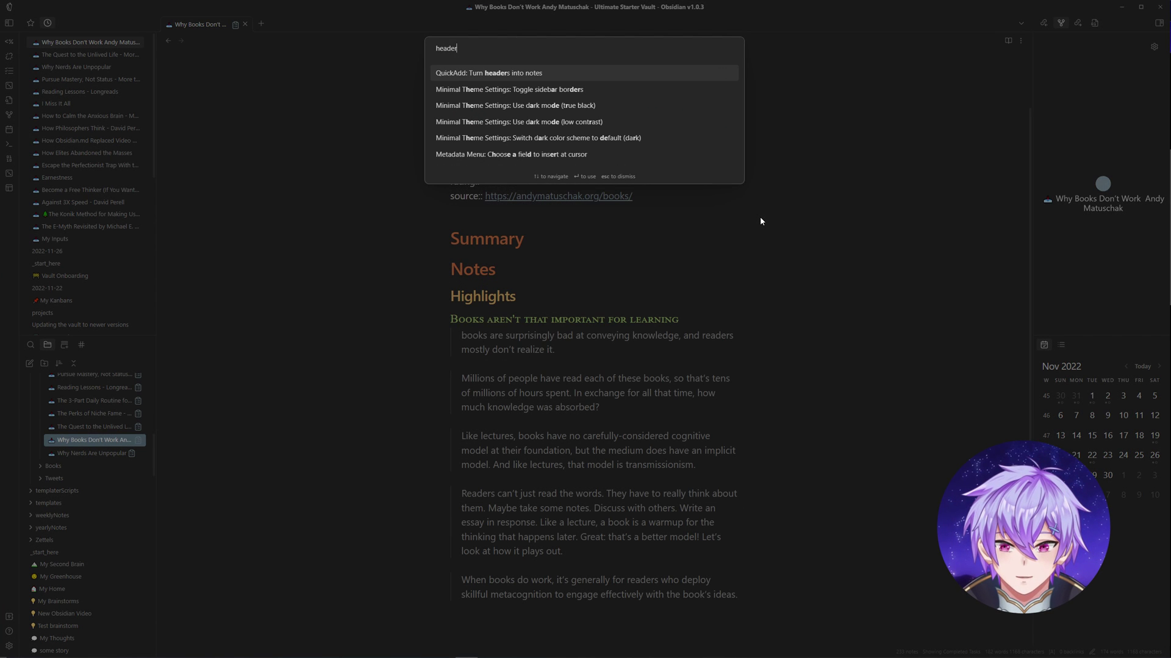
key(Return)
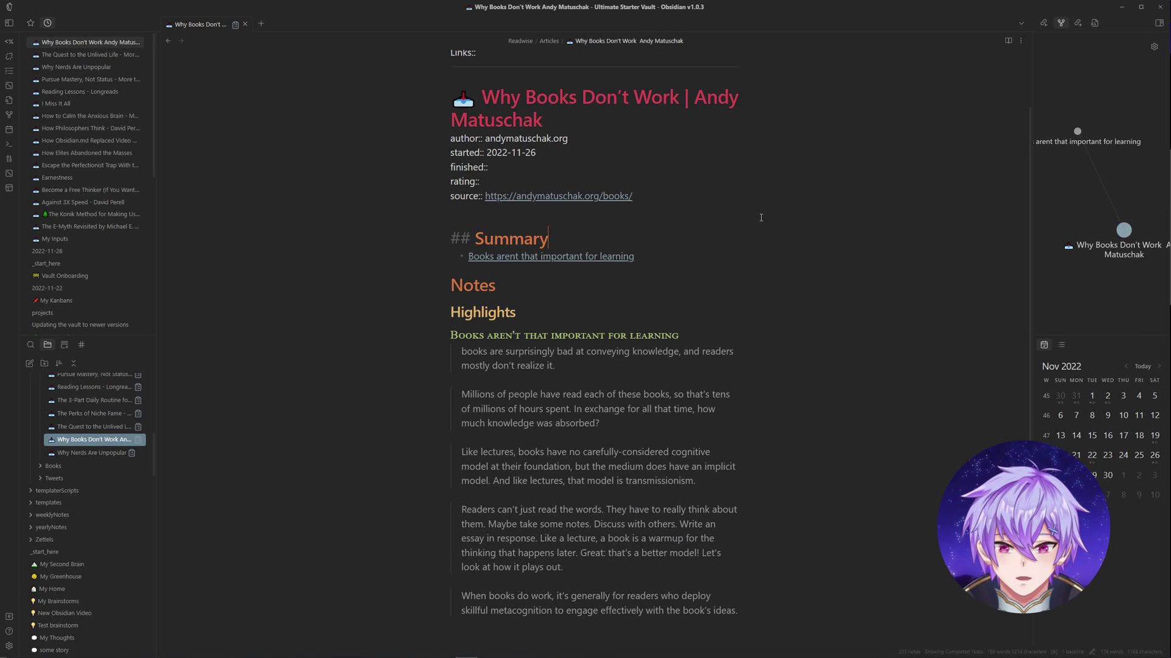
scroll(535, 336, down, 2)
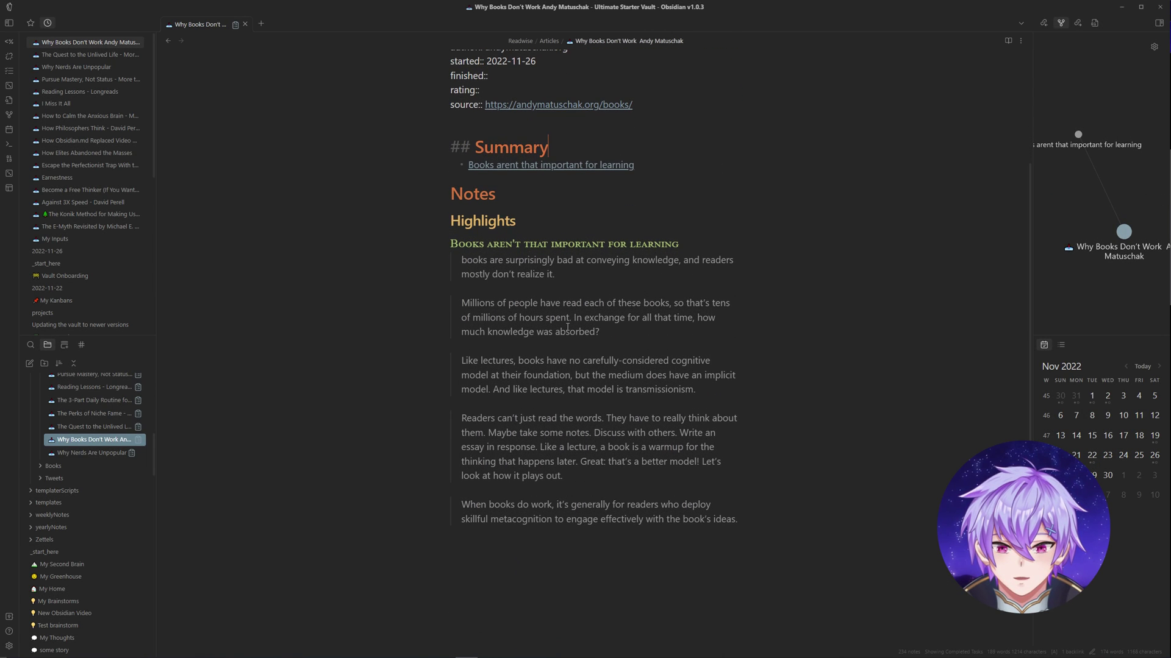
scroll(566, 310, up, 1)
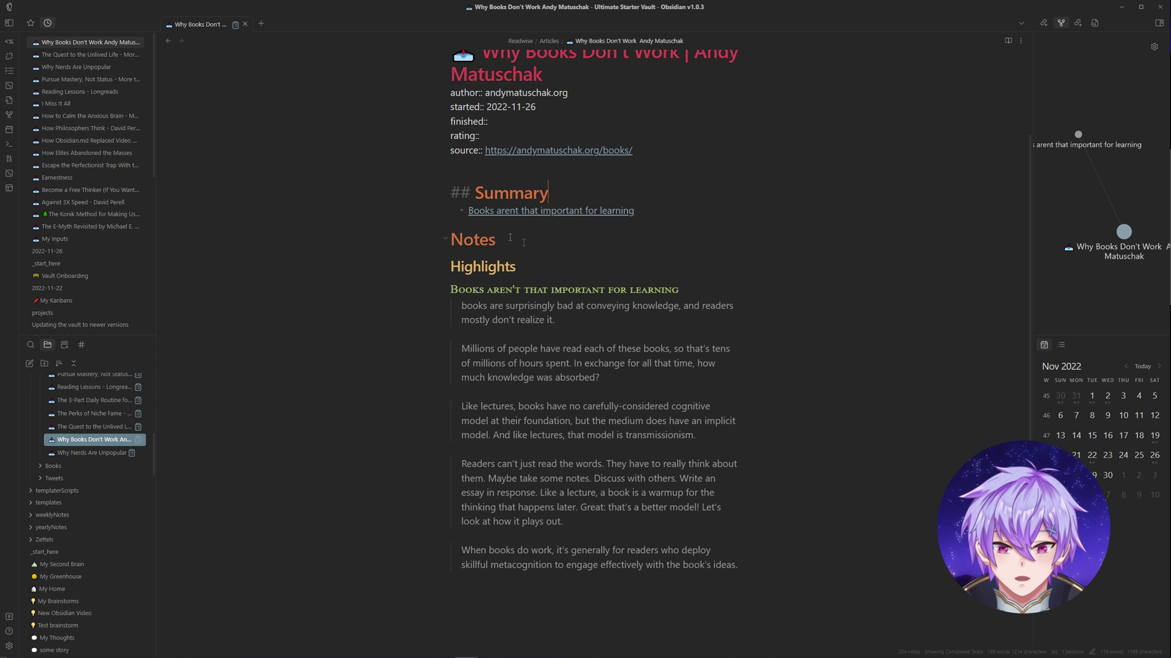
- Open the new linked note and delete its broken highlight embed line
click(537, 215)
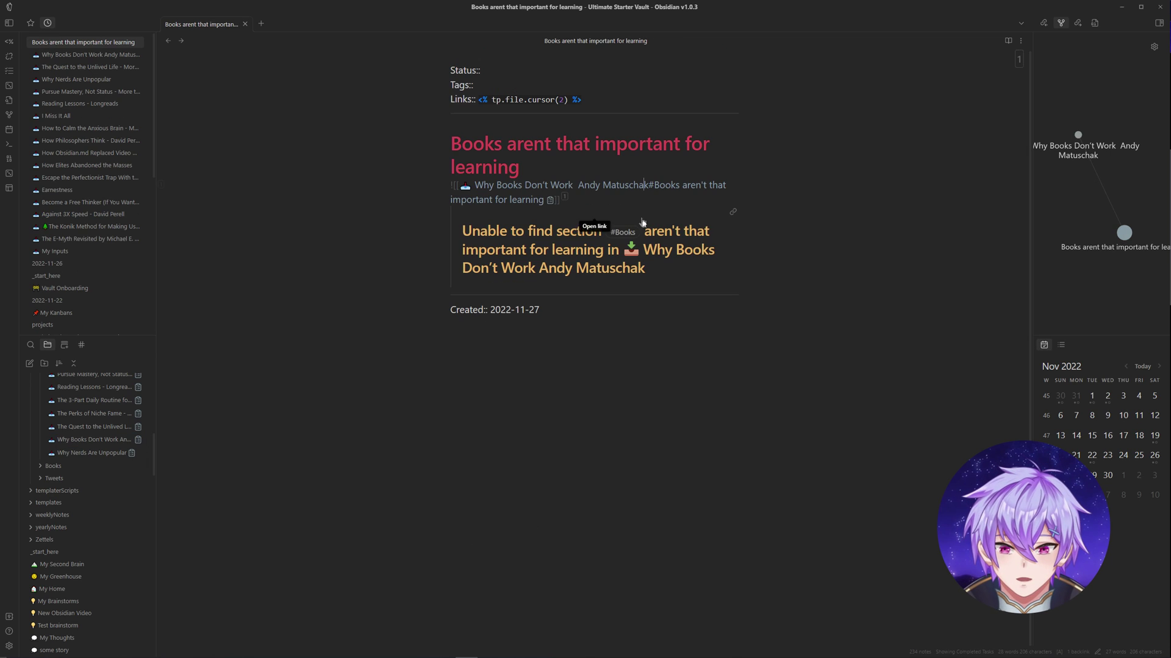
click(528, 177)
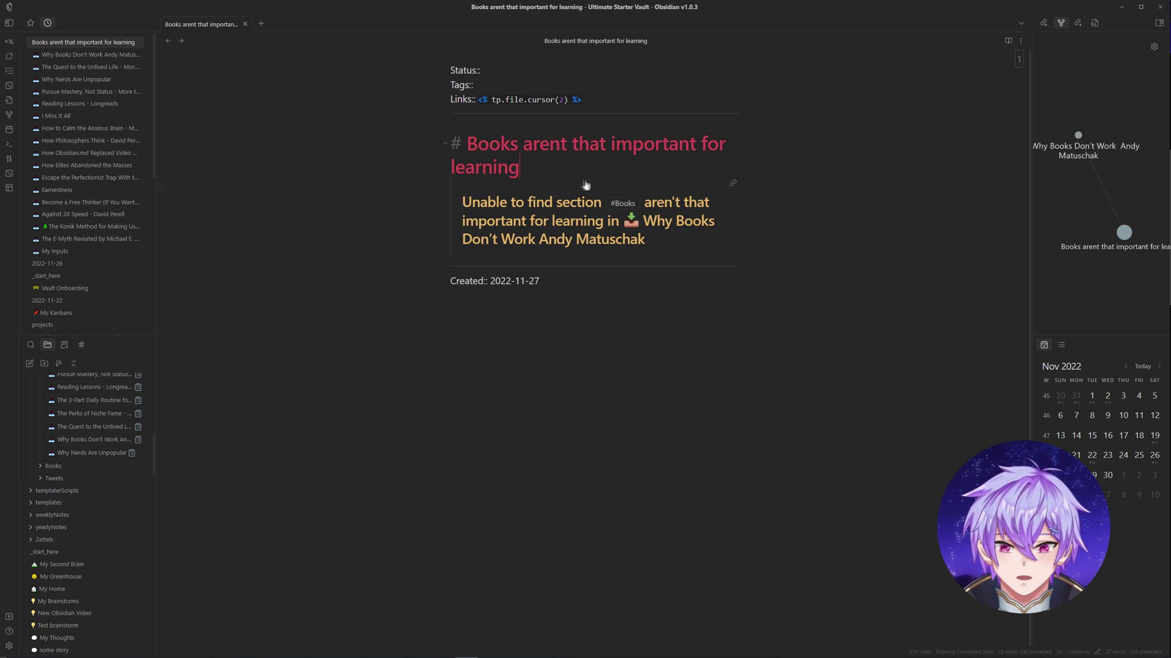
key(Down)
key(shift+End)
key(BackSpace)
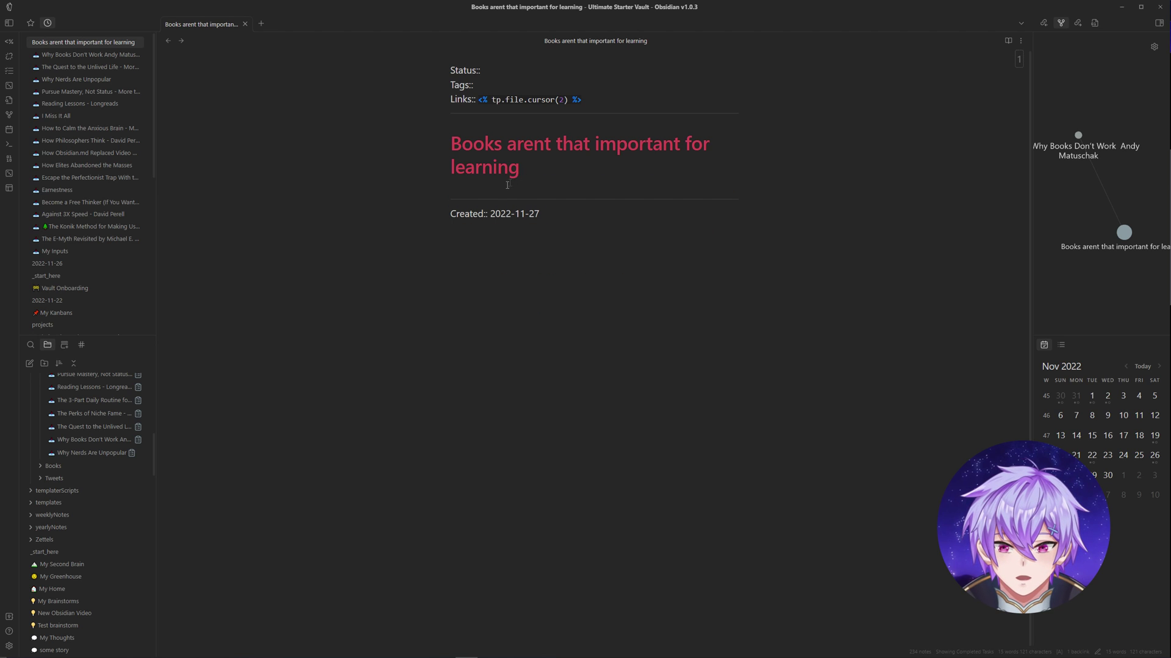
- Back in 'Why Books Don't Work', open the old misspelled linked note, delete it, and close its tab
key(ctrl+alt+Left)
scroll(518, 278, down, 2)
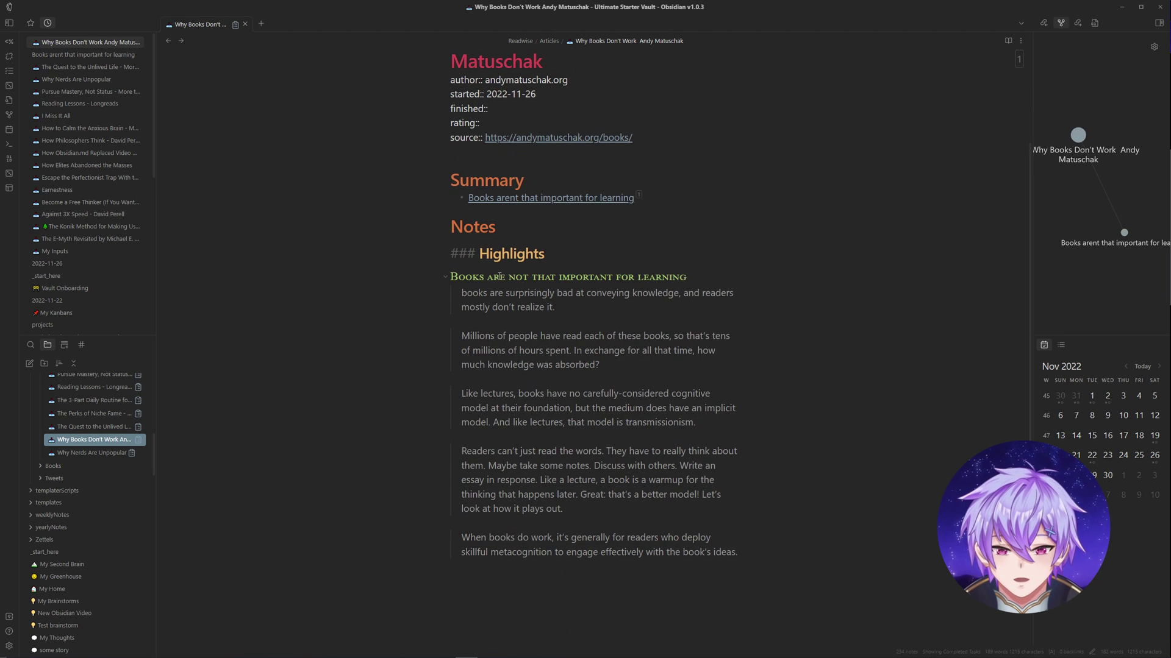
click(529, 277)
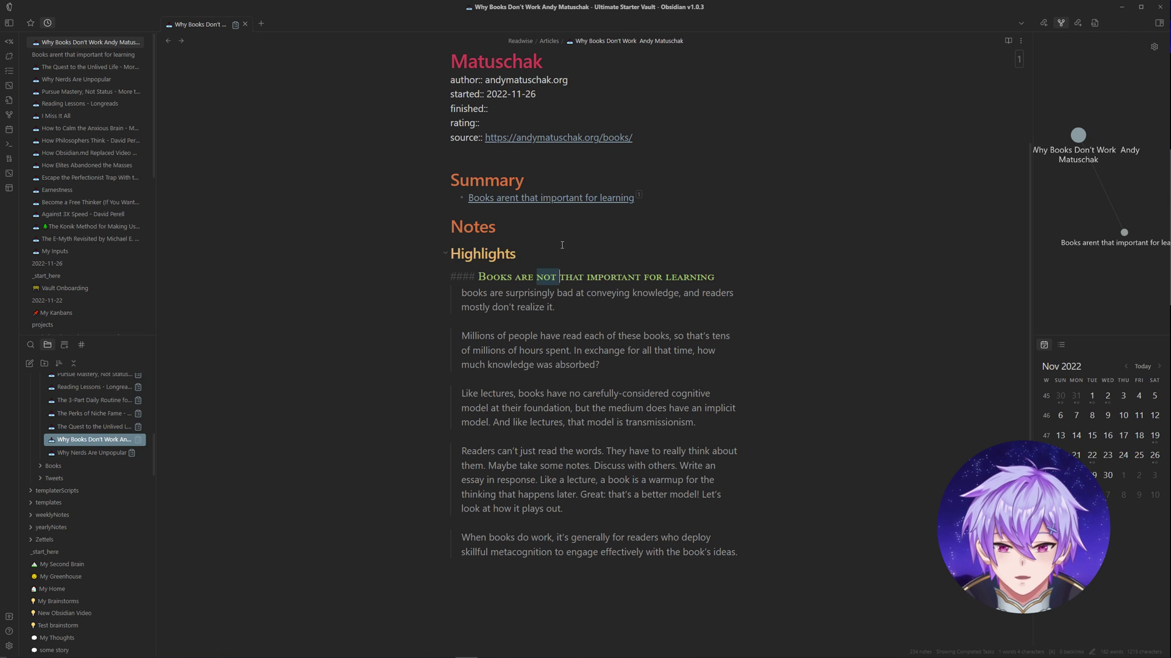
key(Up)
key(Up)
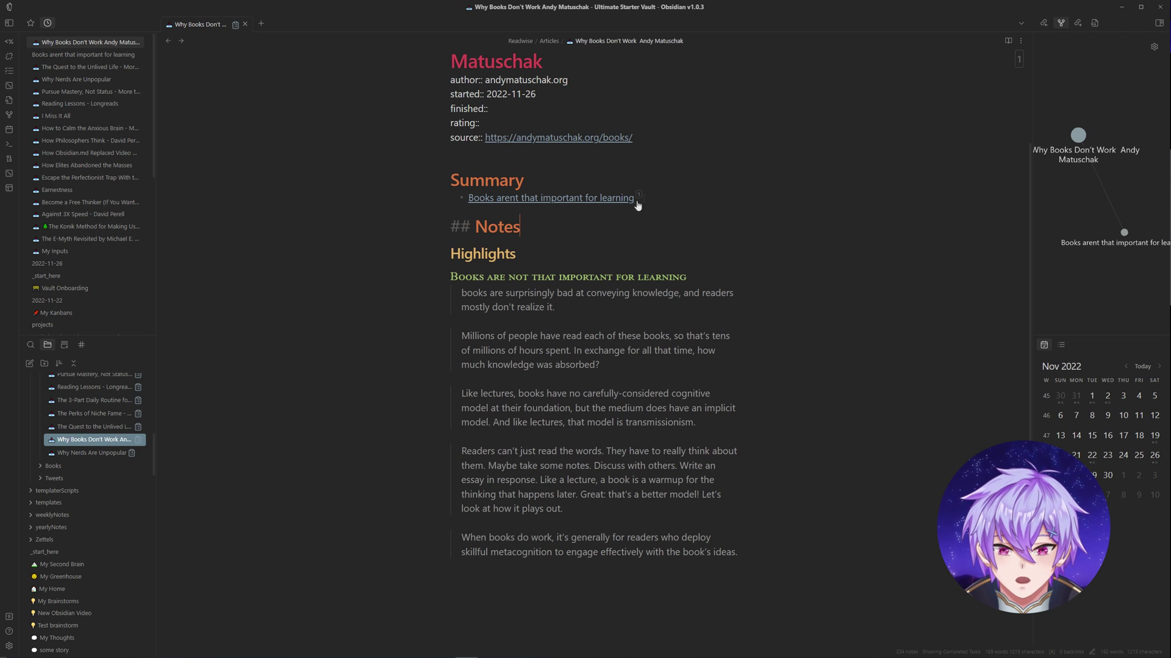
key(ctrl+Return)
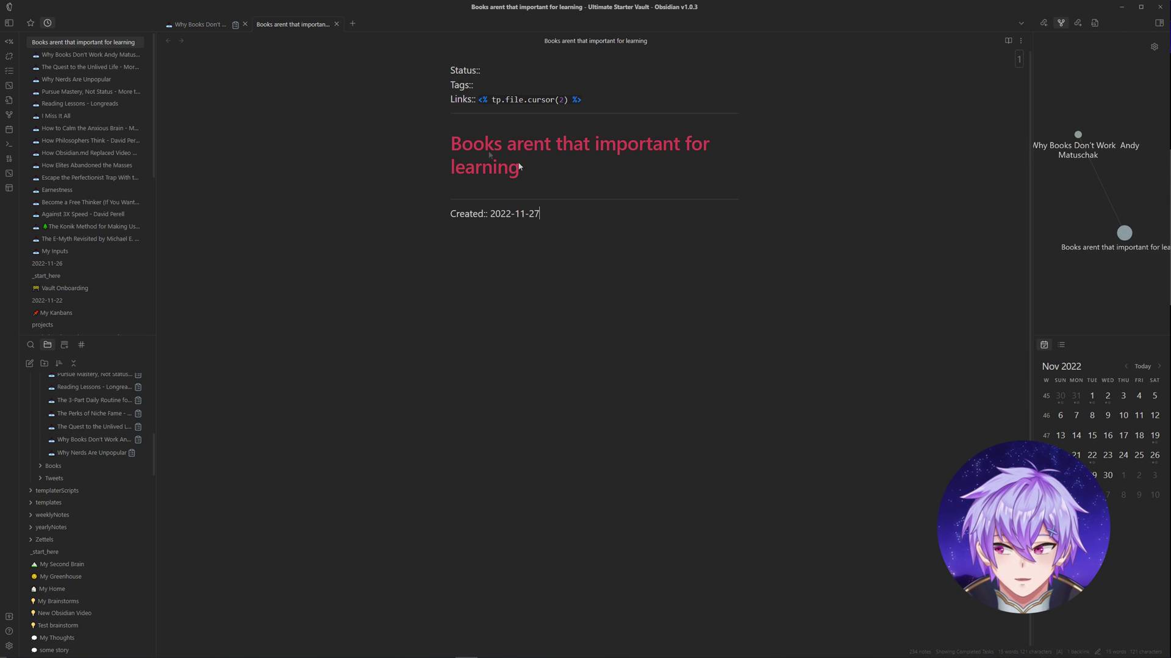
key(ctrl+Delete)
key(ctrl+w)
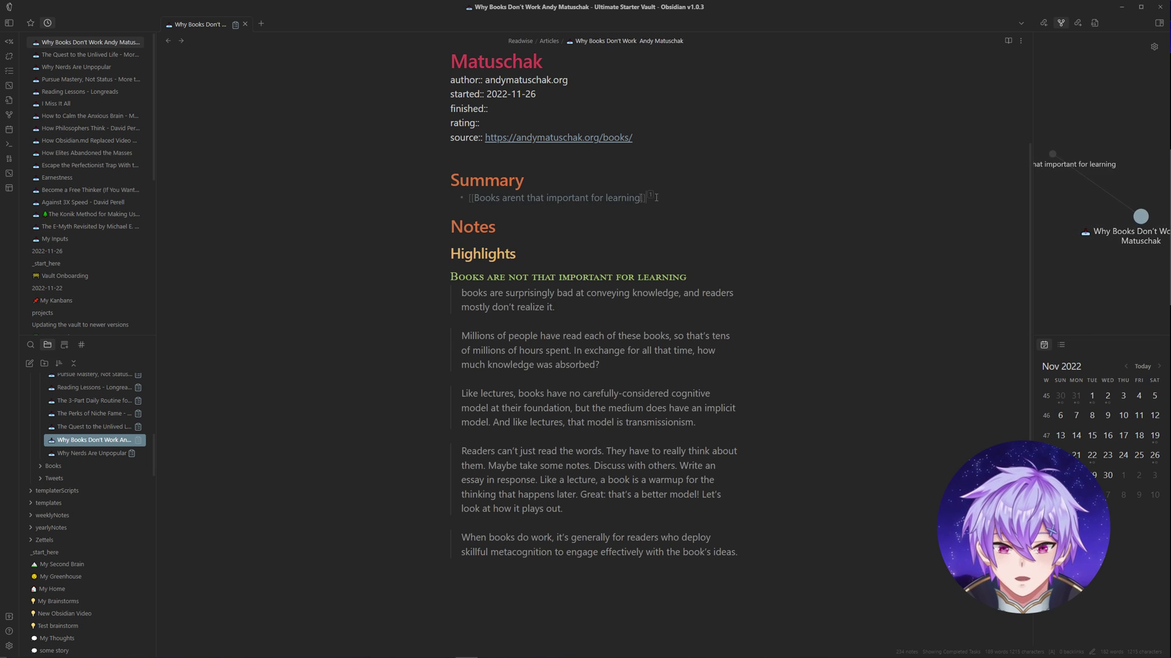
- Run the Zettelizer extraction command and open the new 'Books are not that important for learning' note
key(ctrl+p)
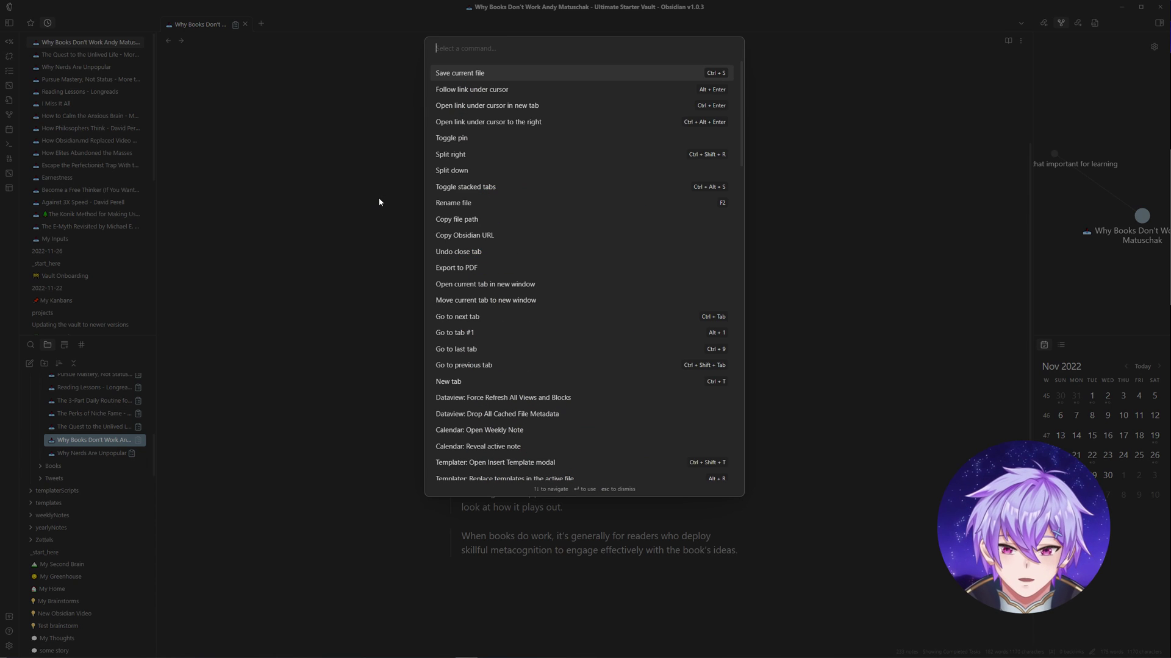
text(minimal)
key(Return)
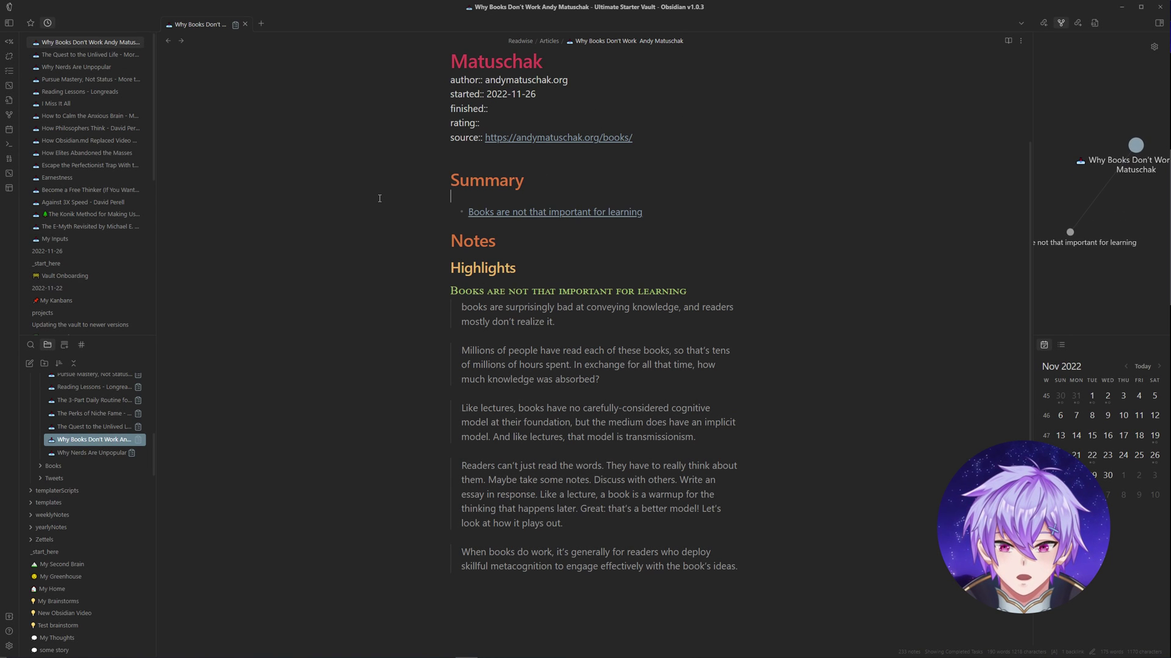
click(496, 212)
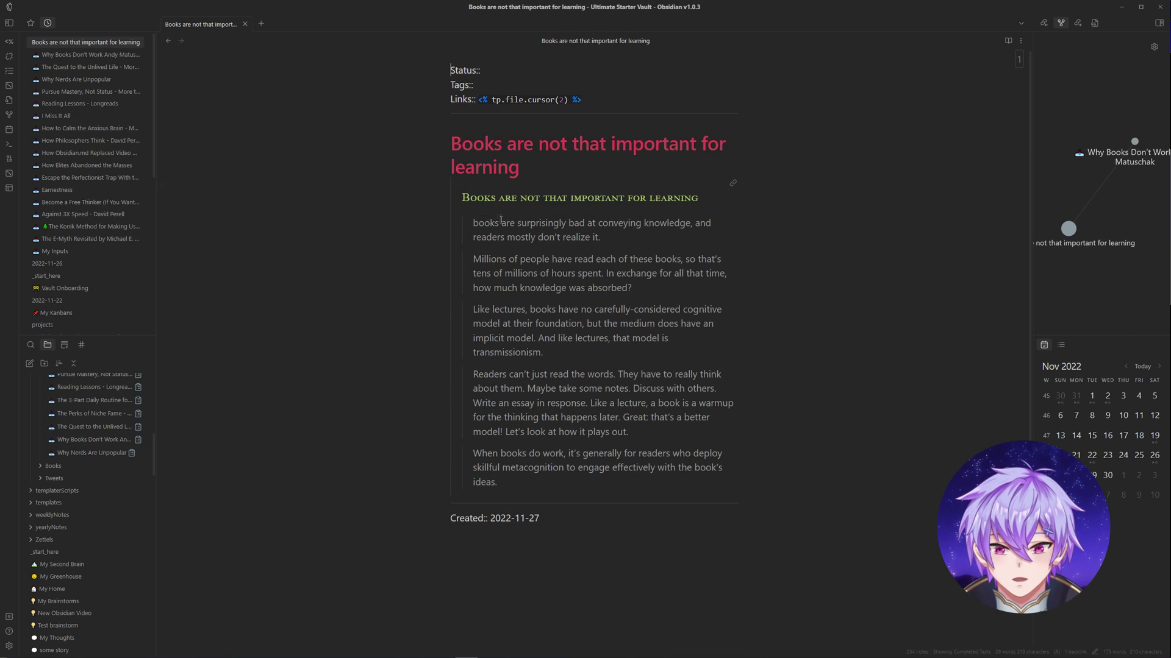
click(539, 174)
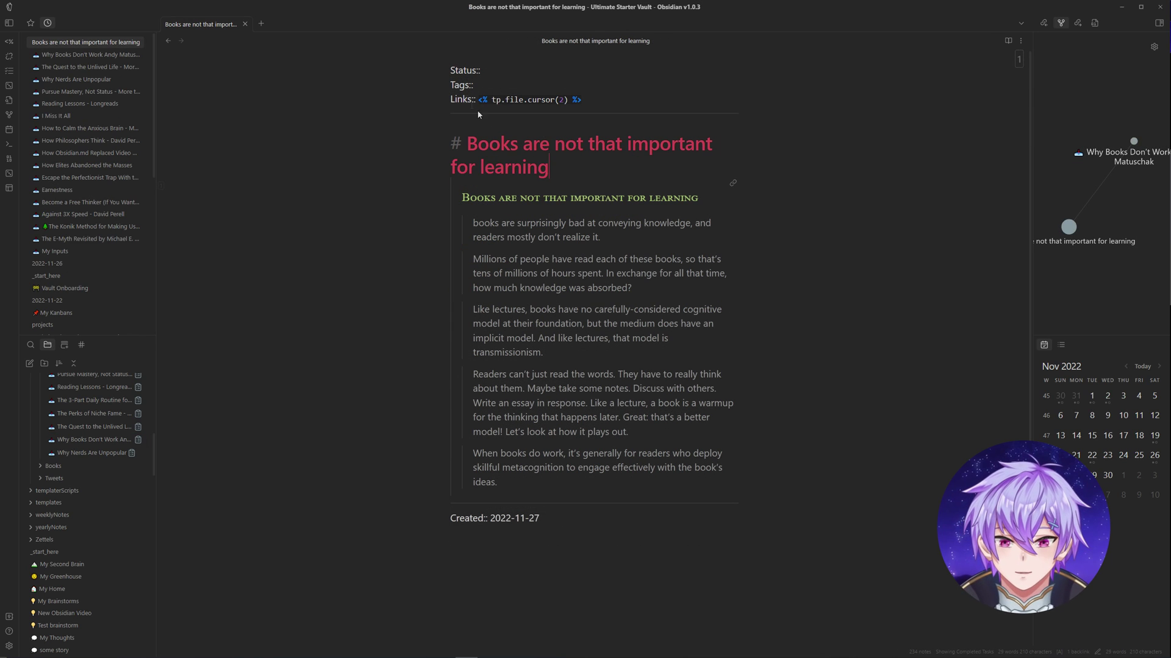
mouse_move(451, 70)
mouse_down()
mouse_move(717, 149)
mouse_move(726, 111)
mouse_up()
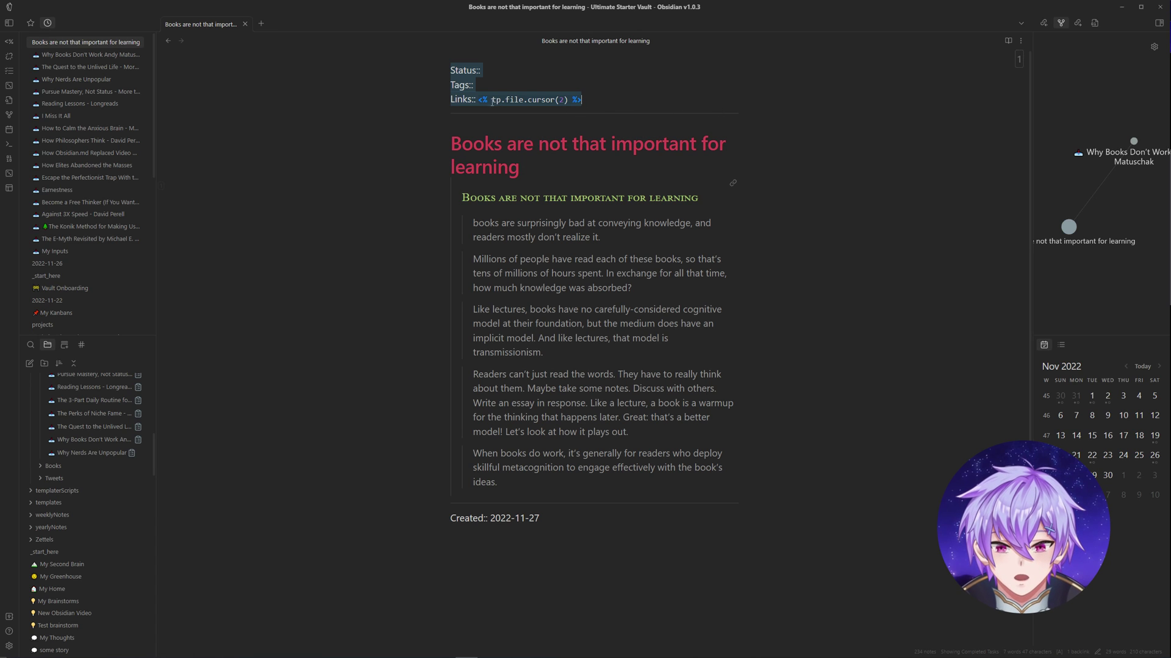
click(667, 141)
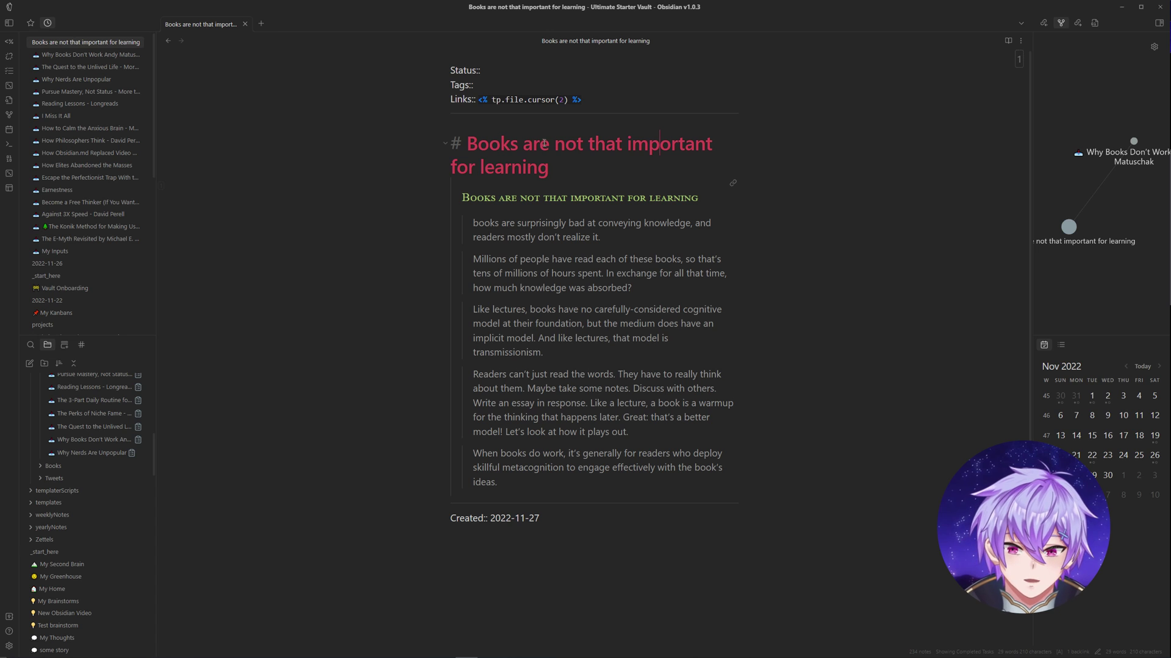
click(558, 170)
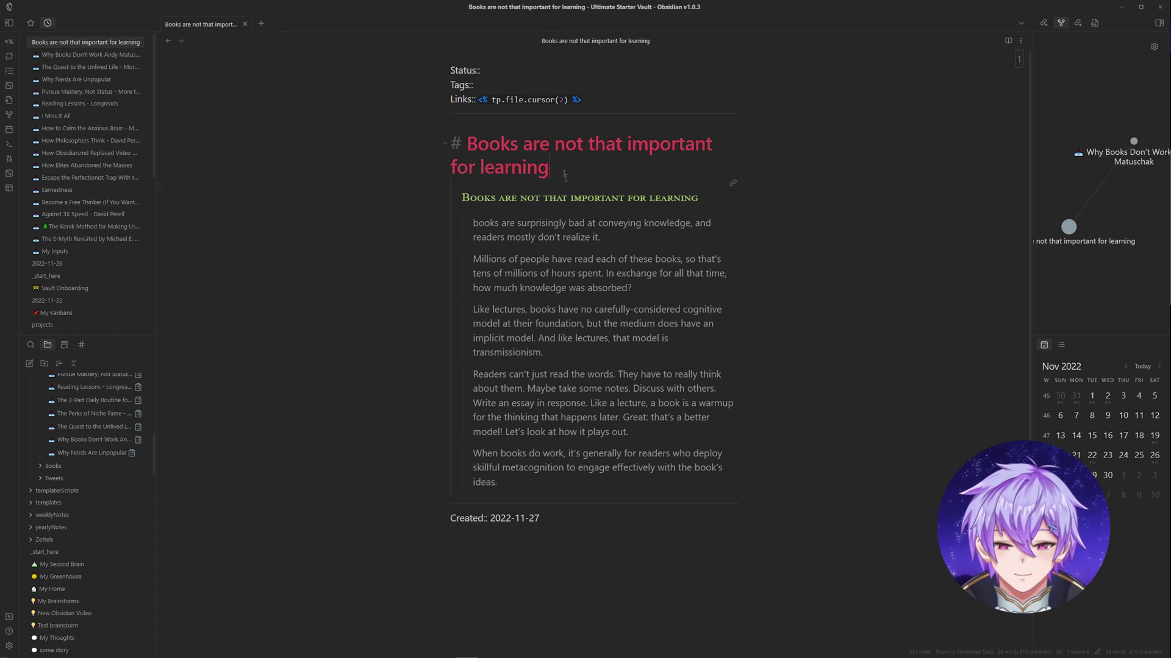
key(Return)
text(![[Why Books Don't Work Andy Matuschak#Books are not that important for learning]])
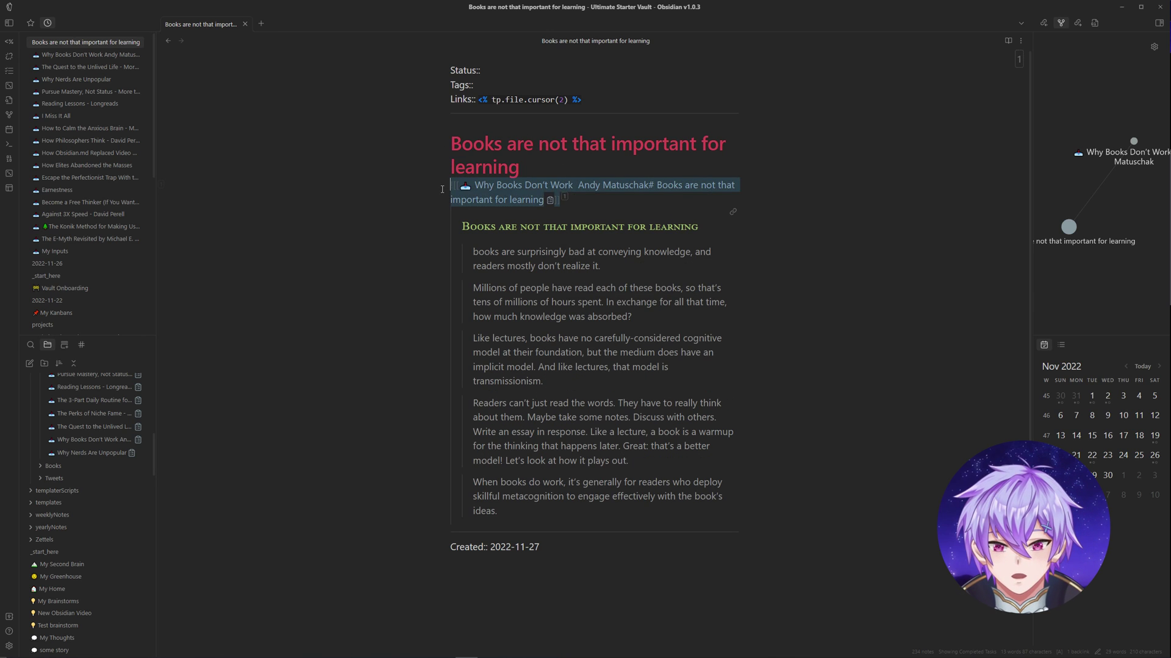
key(ctrl+z)
key(ctrl+z)
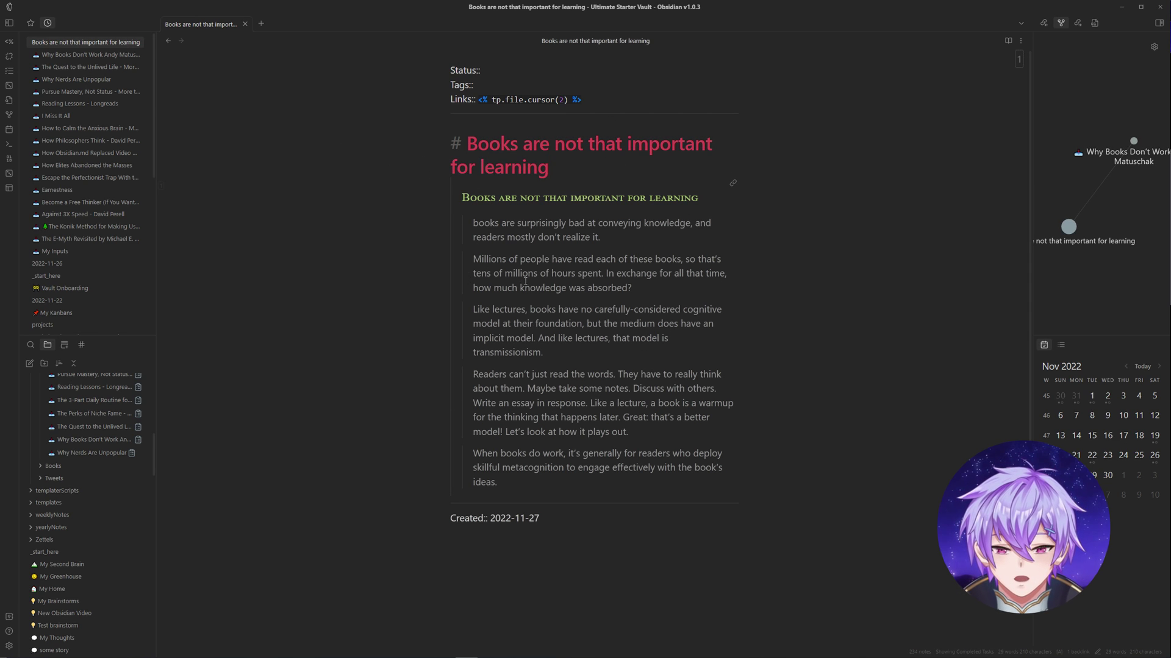
- Check the article note, then remove the tp.file.cursor placeholder from the new note's Links line
key(ctrl+alt+Left)
scroll(463, 152, up, 3)
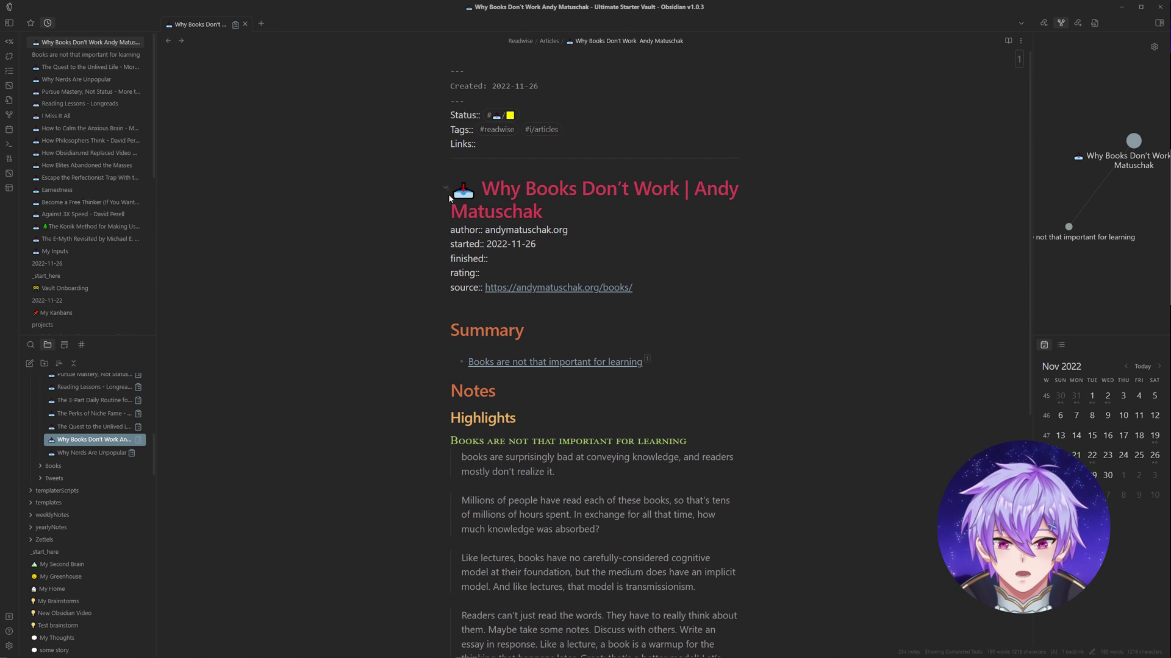
scroll(481, 256, down, 5)
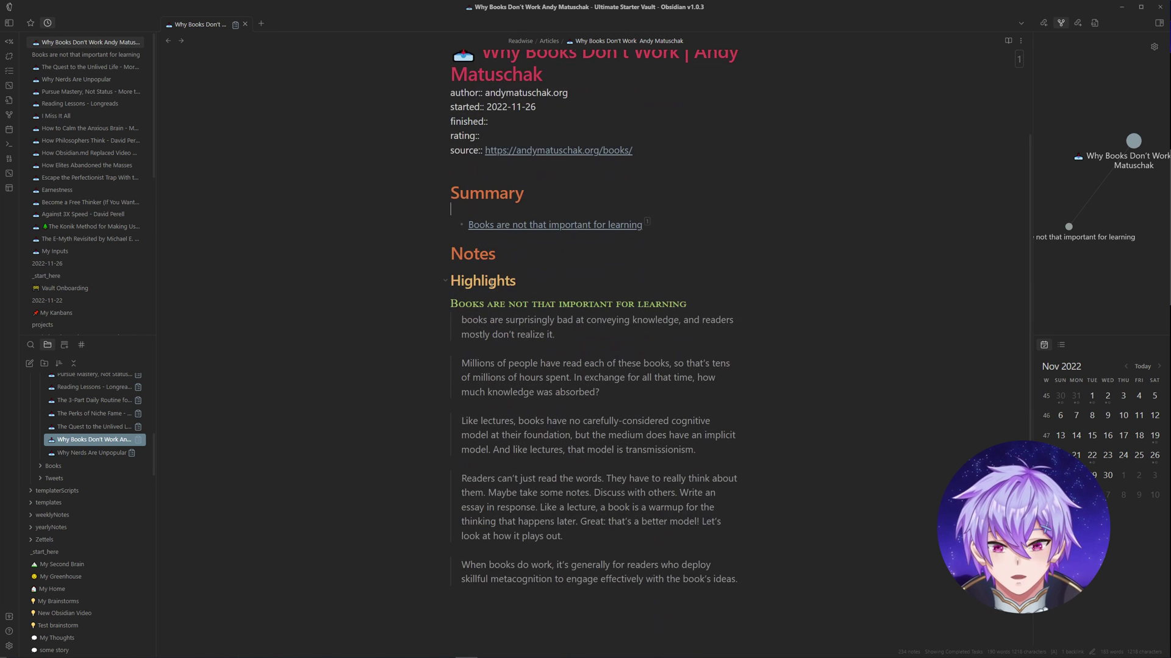
key(ctrl+shift+r)
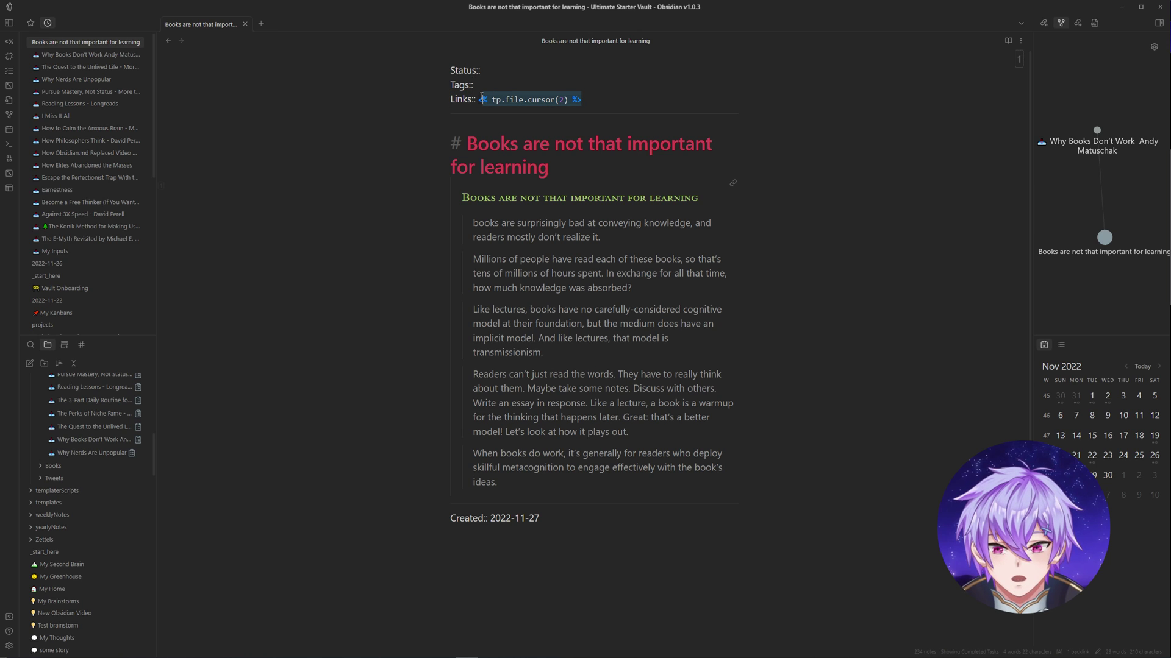
click(504, 75)
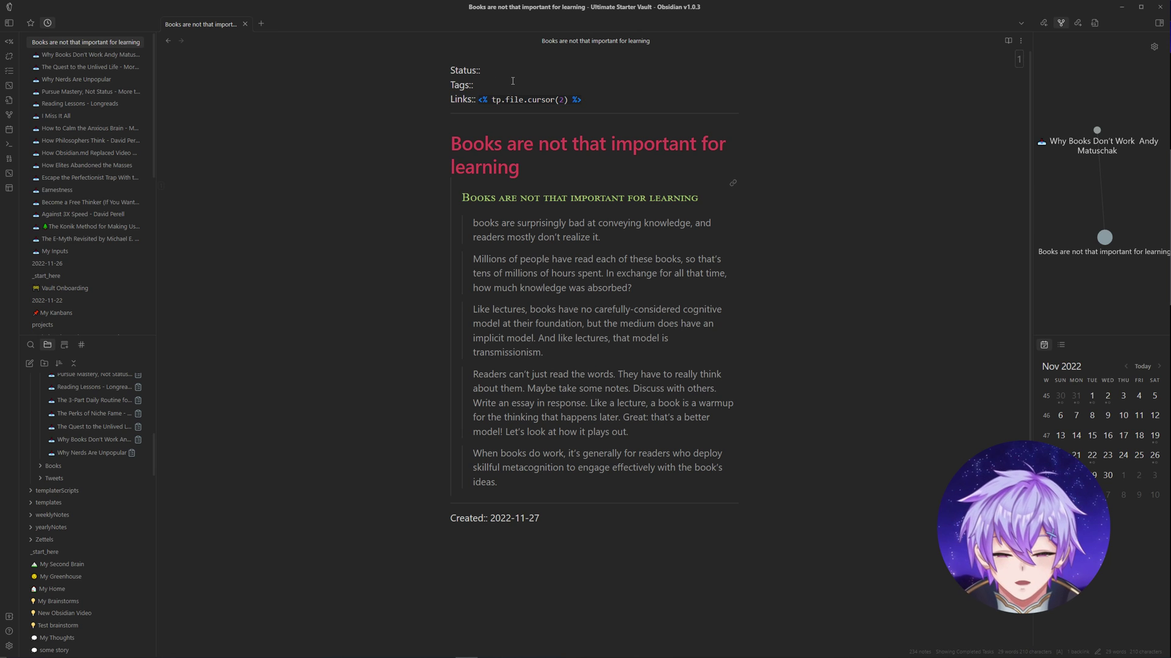
key(alt+Tab)
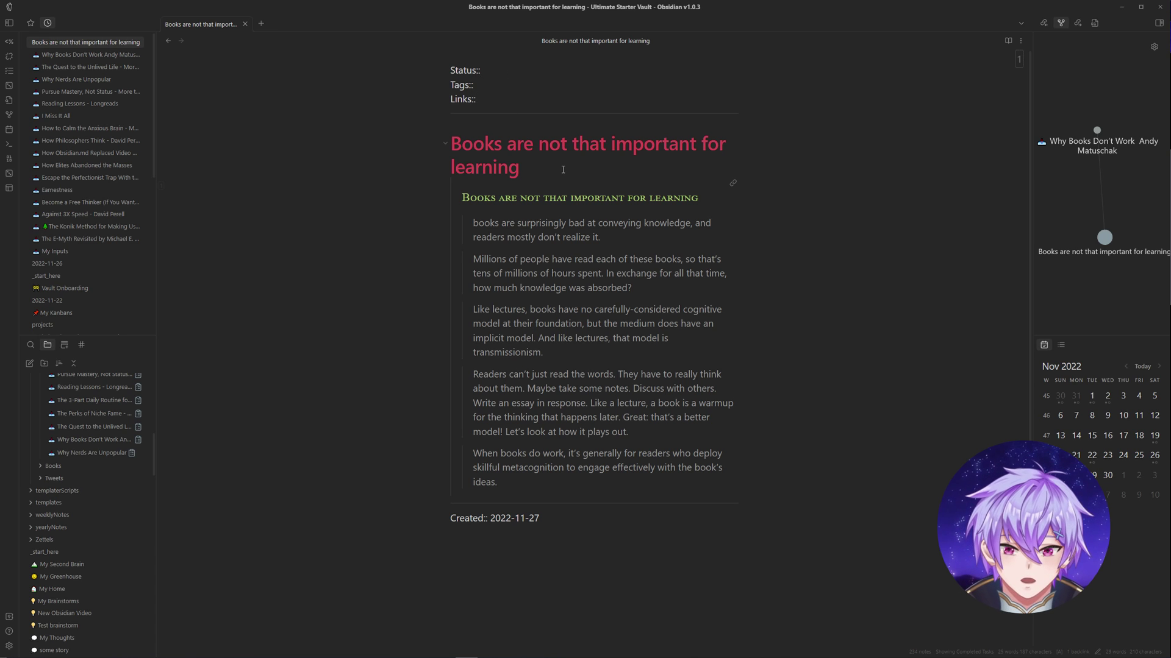
- Add a [[My Books]] link on the atomic note's Links line
text([[Book)
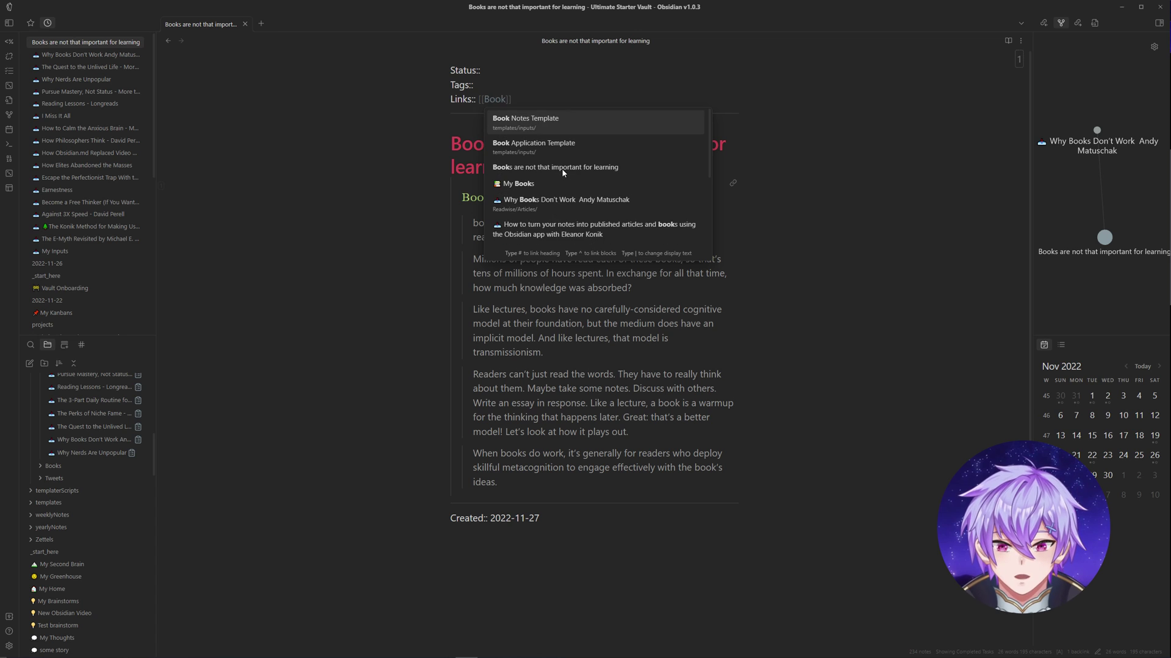
key(Down)
key(Down)
key(Down)
key(Return)
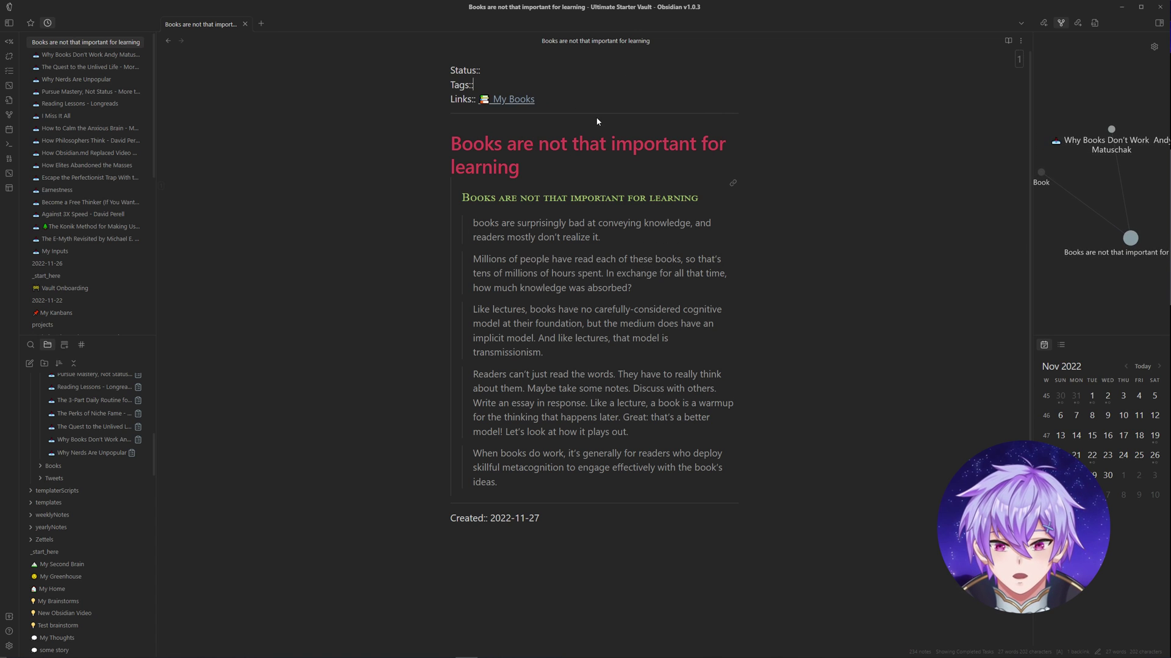
- Return to 'Why Books Don't Work' and review its highlight paragraphs and Summary link
key(ctrl+alt+Left)
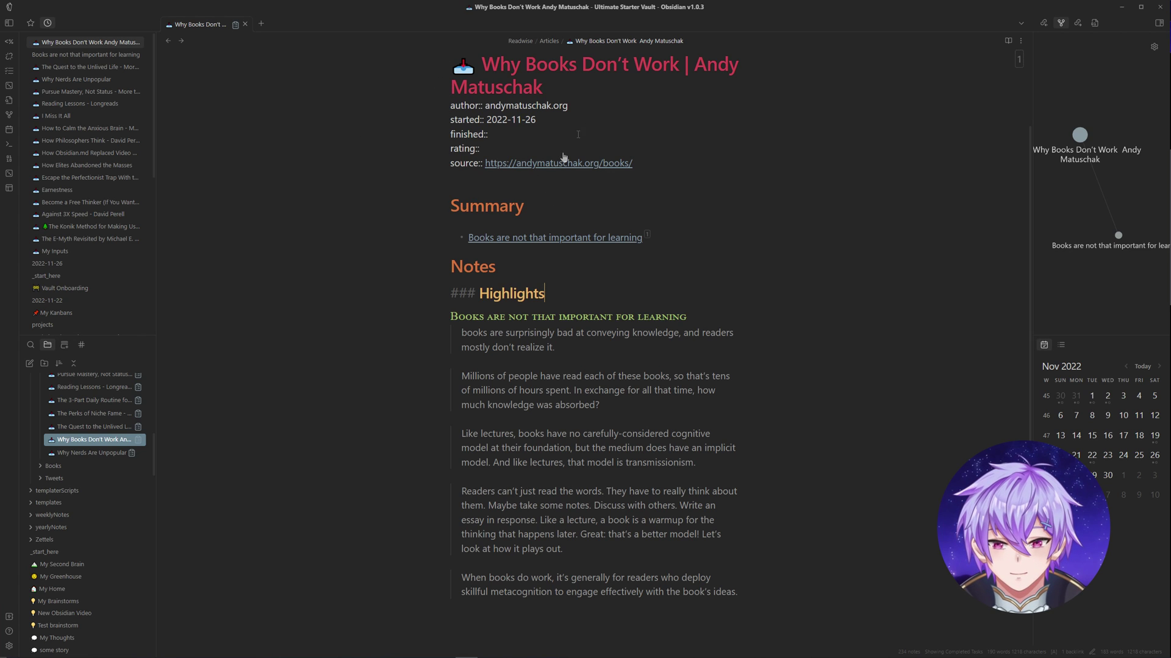
scroll(649, 251, down, 1)
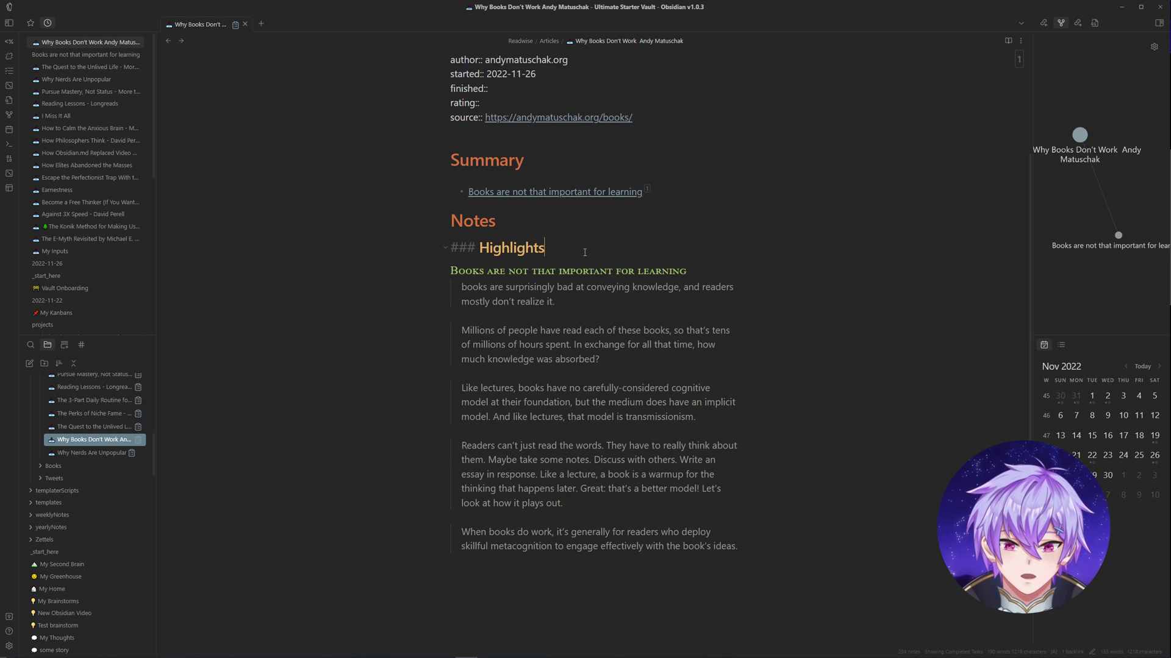
drag(585, 252, 738, 549)
click(674, 188)
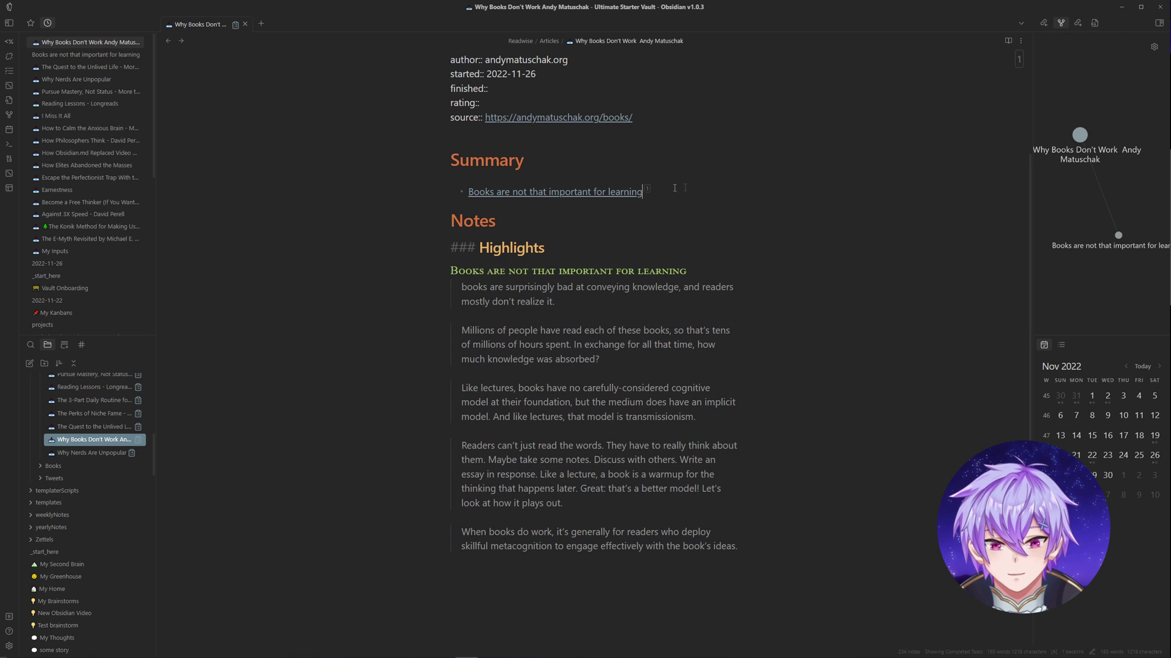
drag(674, 187, 465, 193)
click(543, 161)
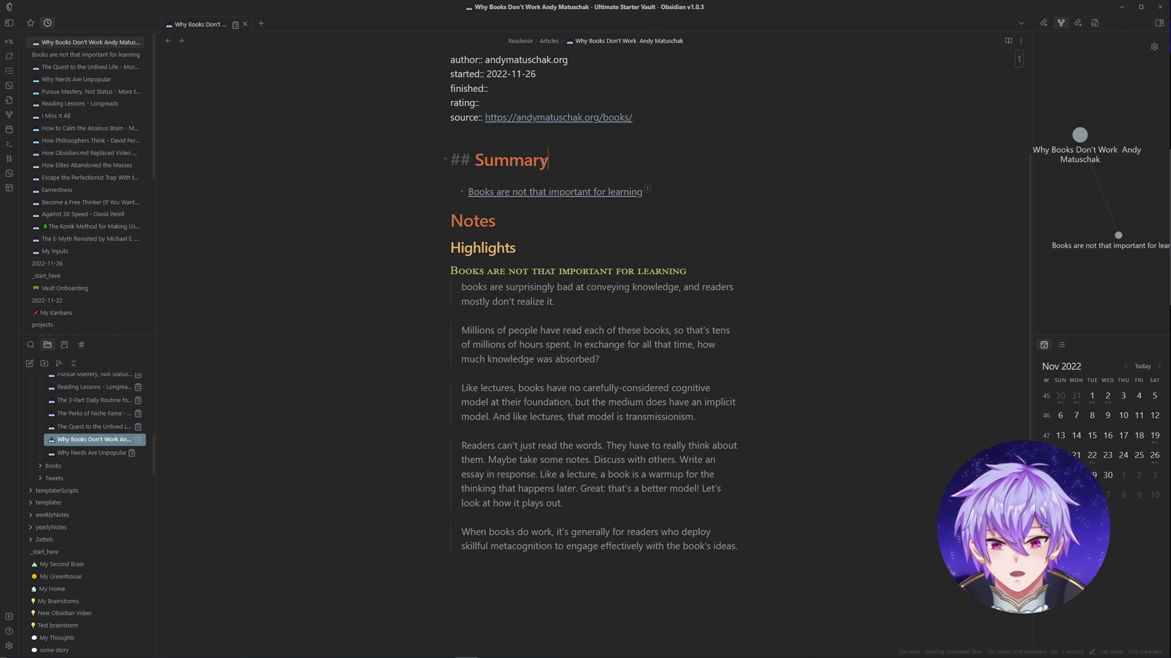
click(678, 197)
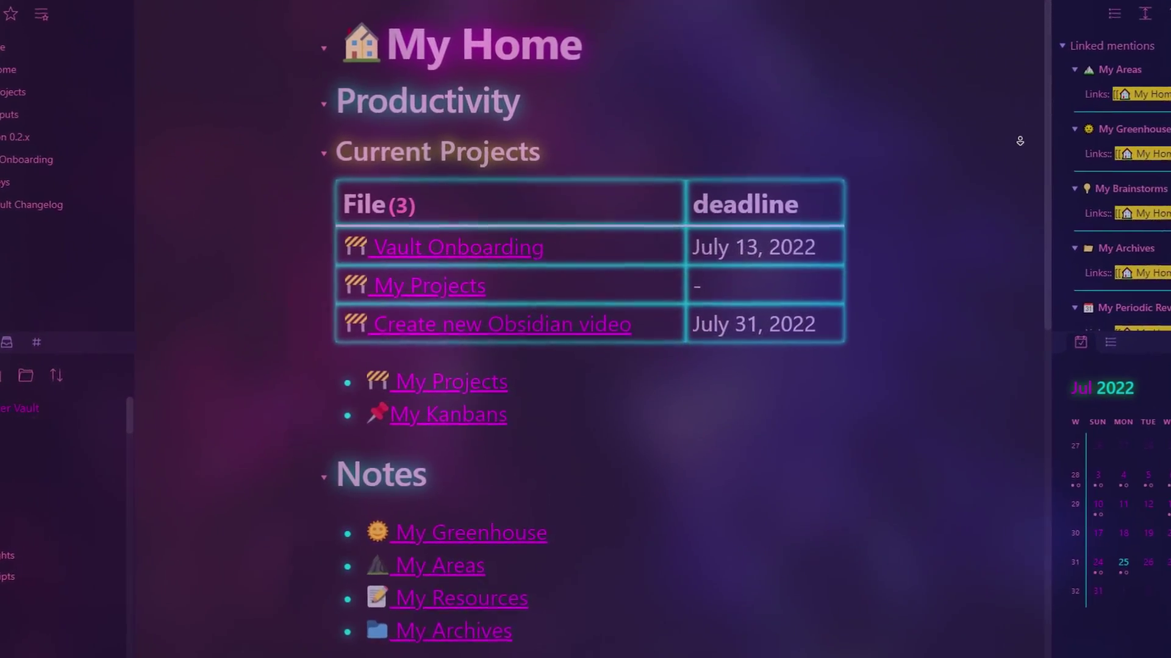
- Scroll the My Home note down to the Inputs section listing My Inputs and My Books
scroll(1019, 141, down, 5)
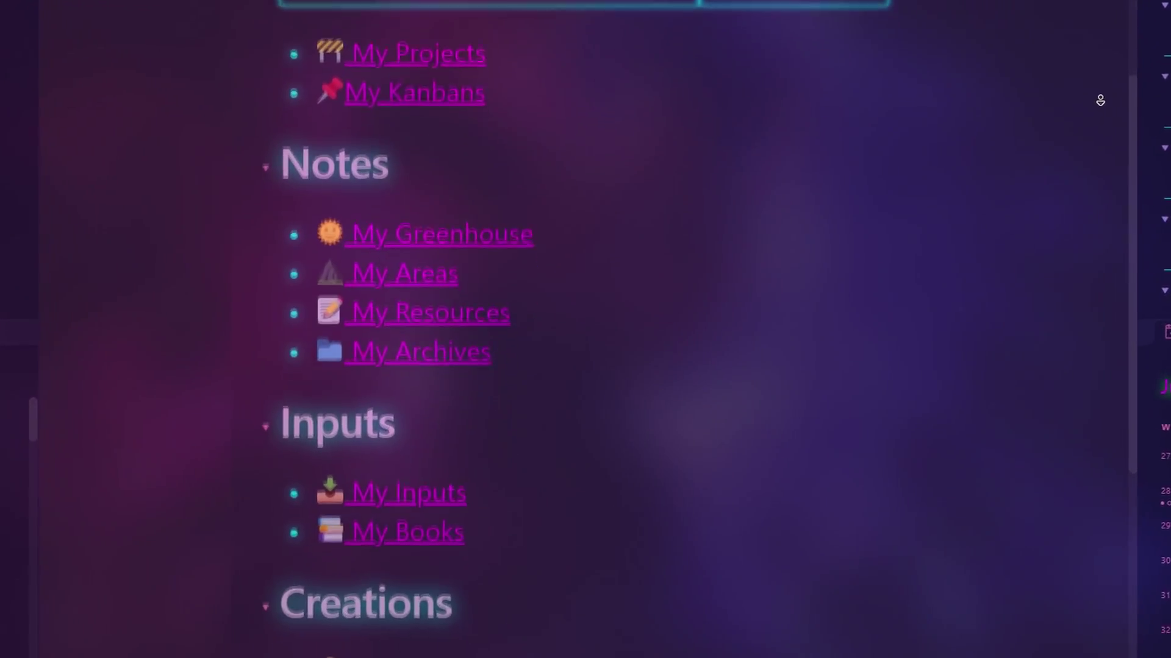